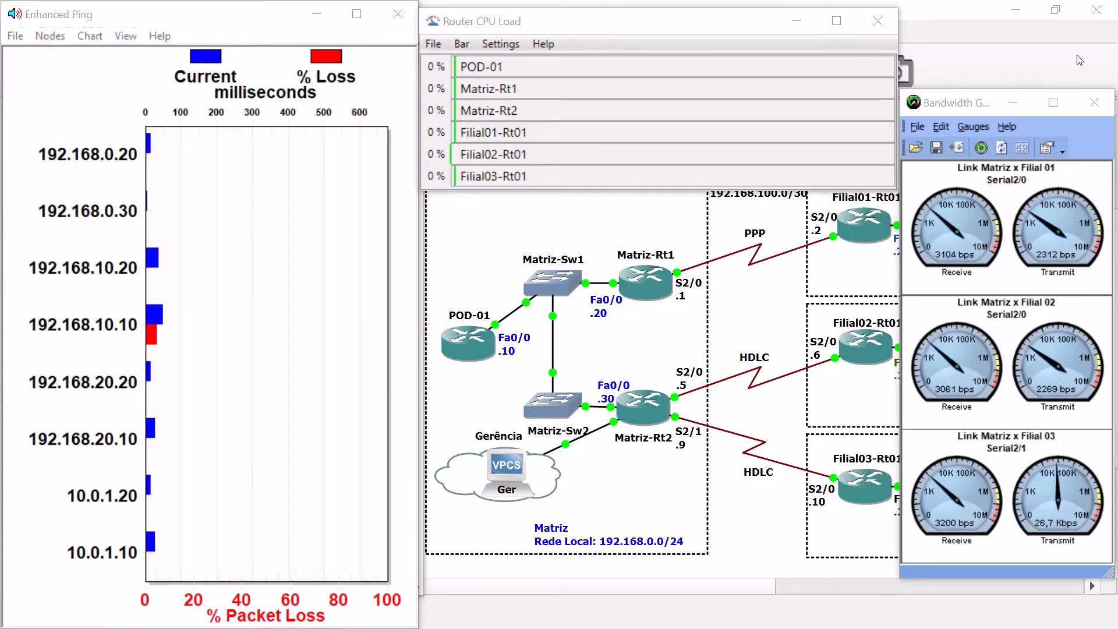
# - Examine packet loss, router CPU load and bandwidth gauges for the Filial 03 link
pyautogui.click(959, 110)
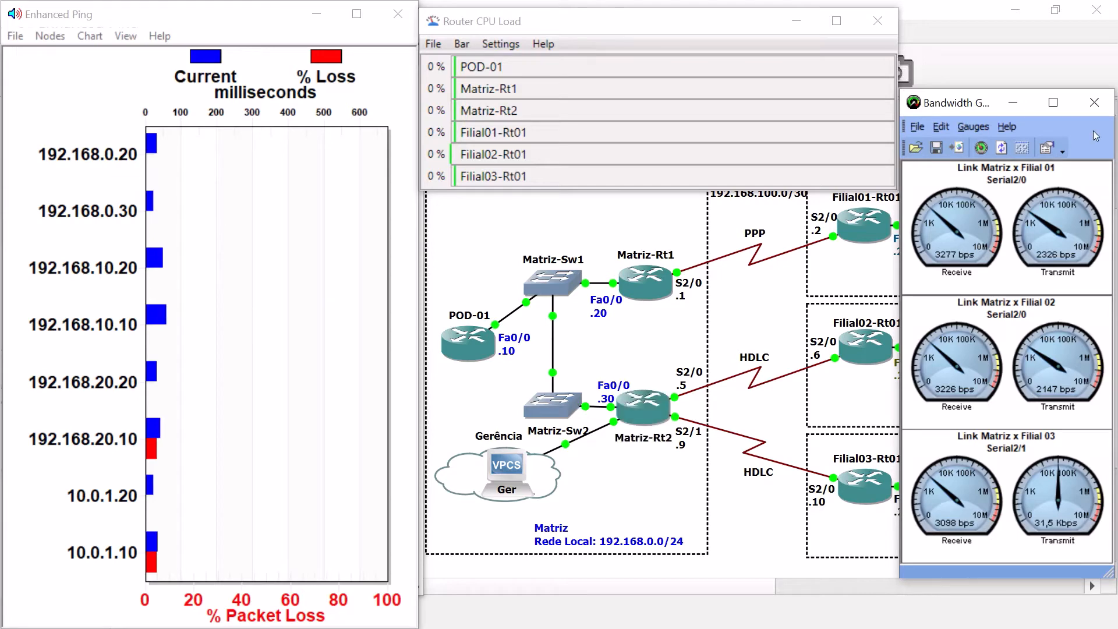
pyautogui.click(1013, 103)
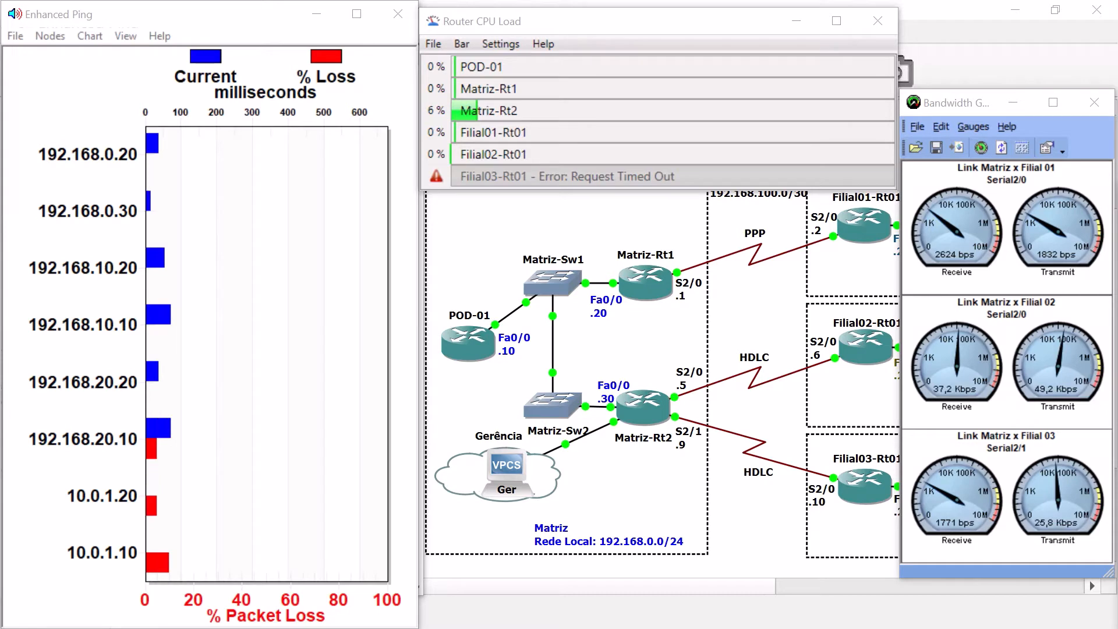
pyautogui.moveTo(512, 178)
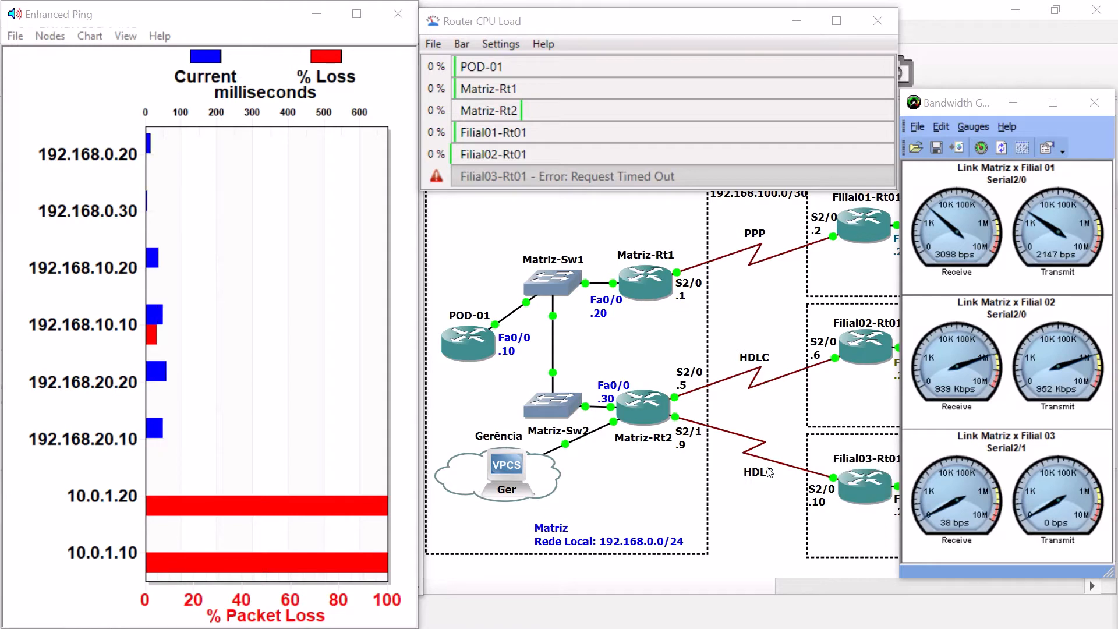
pyautogui.click(874, 506)
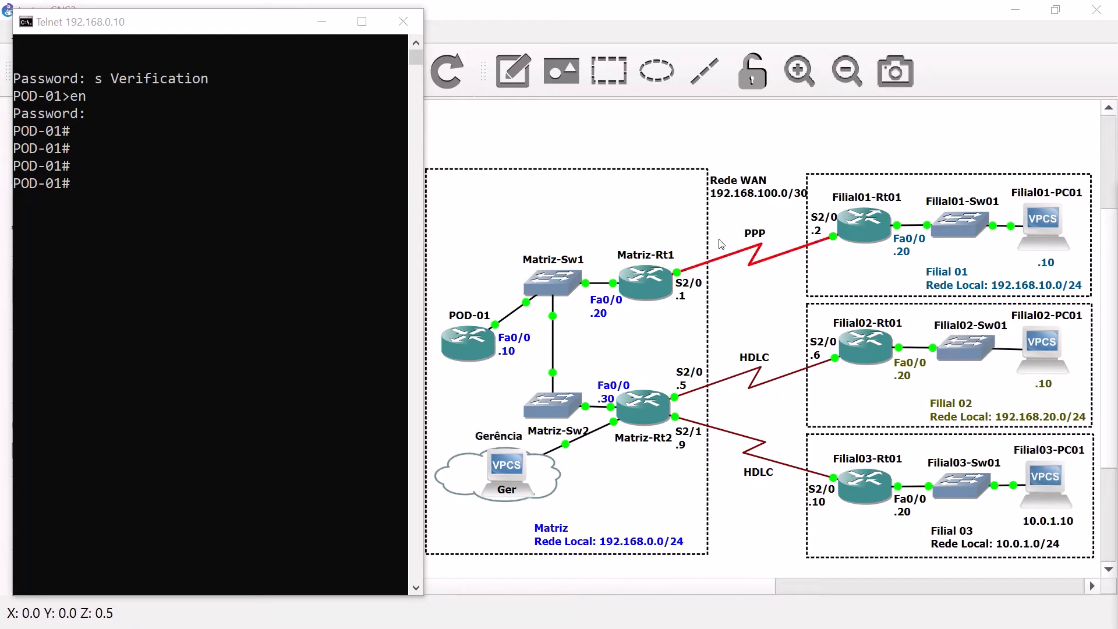
# - From the POD-01 Telnet session, ping Matriz-Rt1 at 192.168.0.20 and Matriz-Rt2 at 192.168.0.30
pyautogui.click(148, 34)
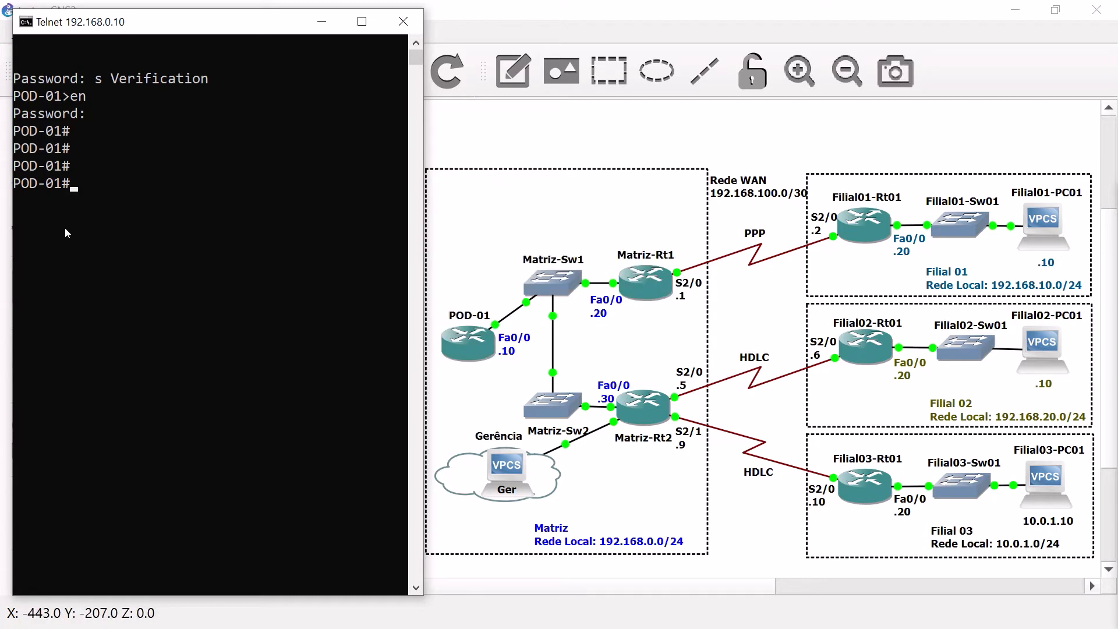
pyautogui.write('ping 192.168.0.20')
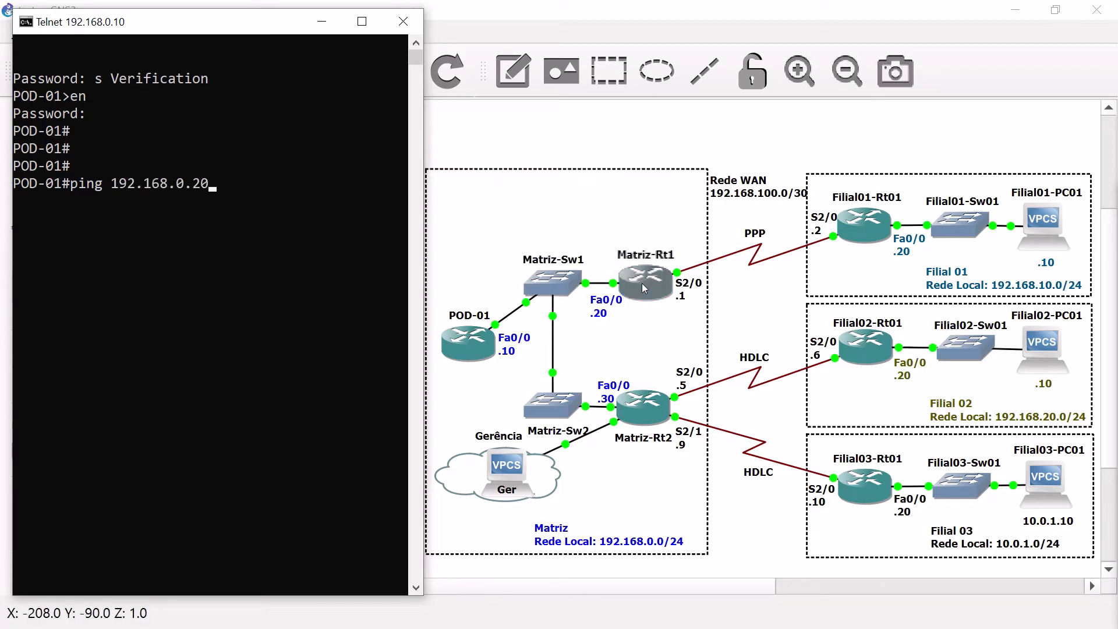
pyautogui.press('Return')
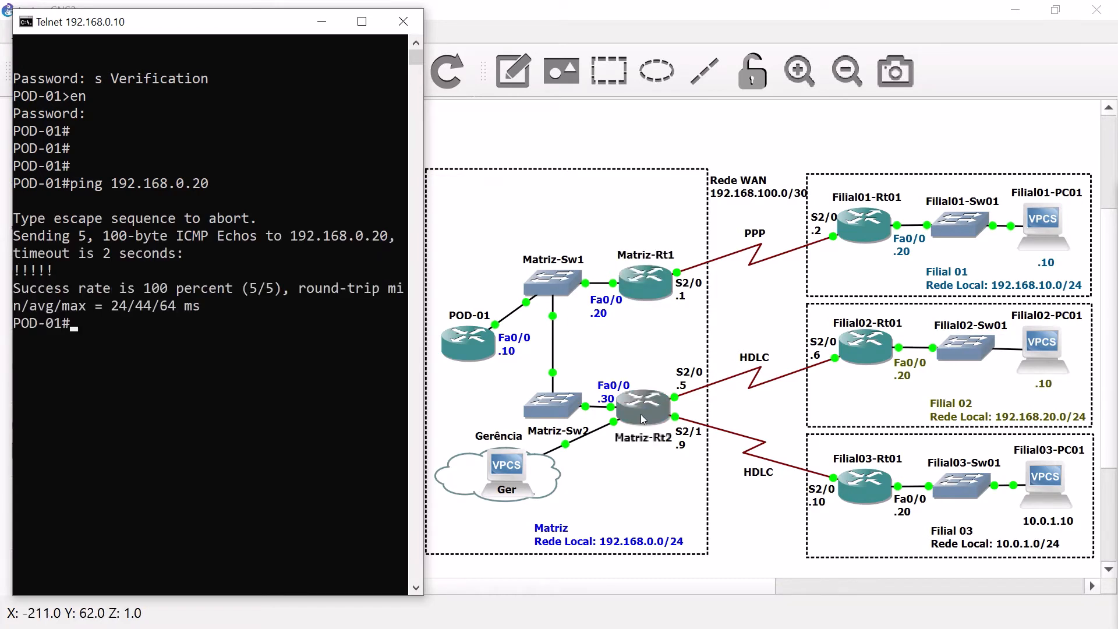
pyautogui.press('Up')
pyautogui.press('BackSpace')
pyautogui.press('BackSpace')
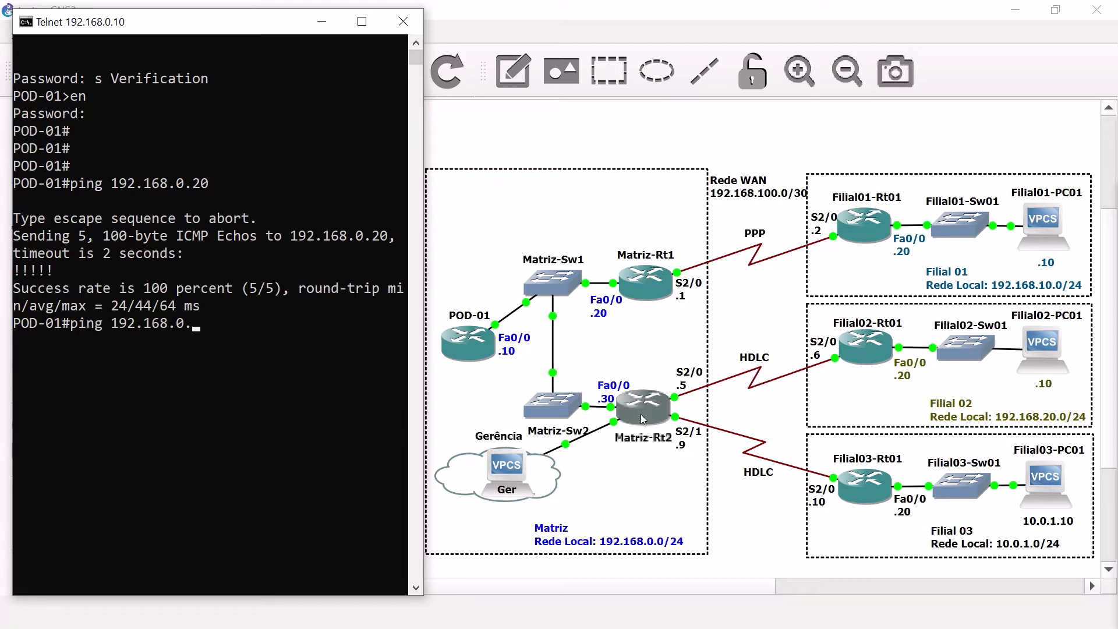
pyautogui.write('30')
pyautogui.press('Return')
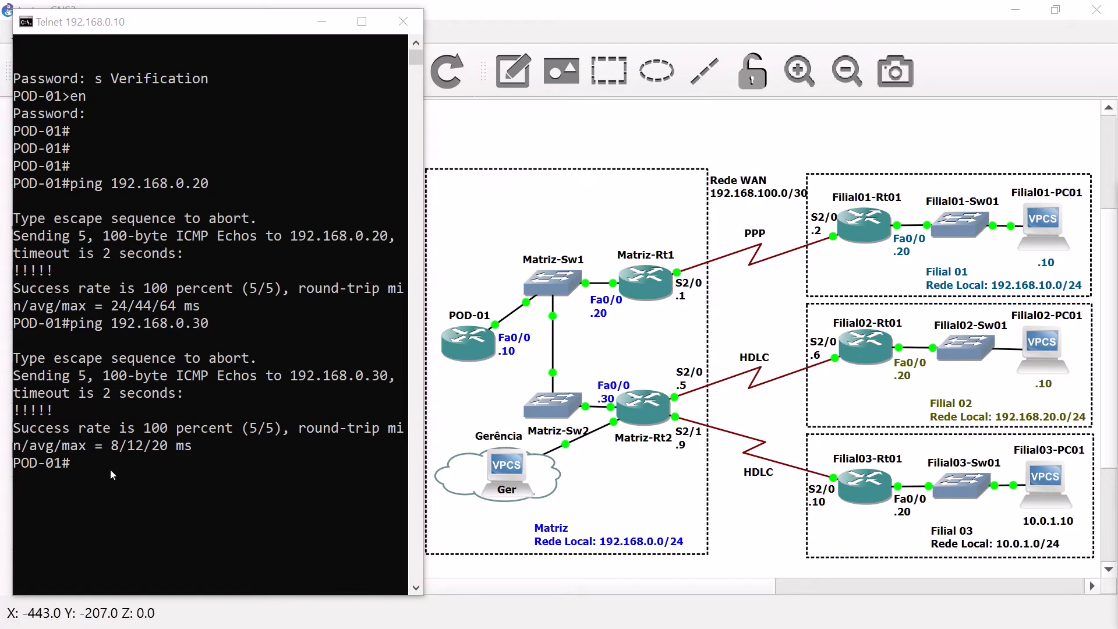
# - Ping the Filial 01 router at 192.168.10.20 and its PC at 192.168.10.10 from POD-01
pyautogui.click(188, 29)
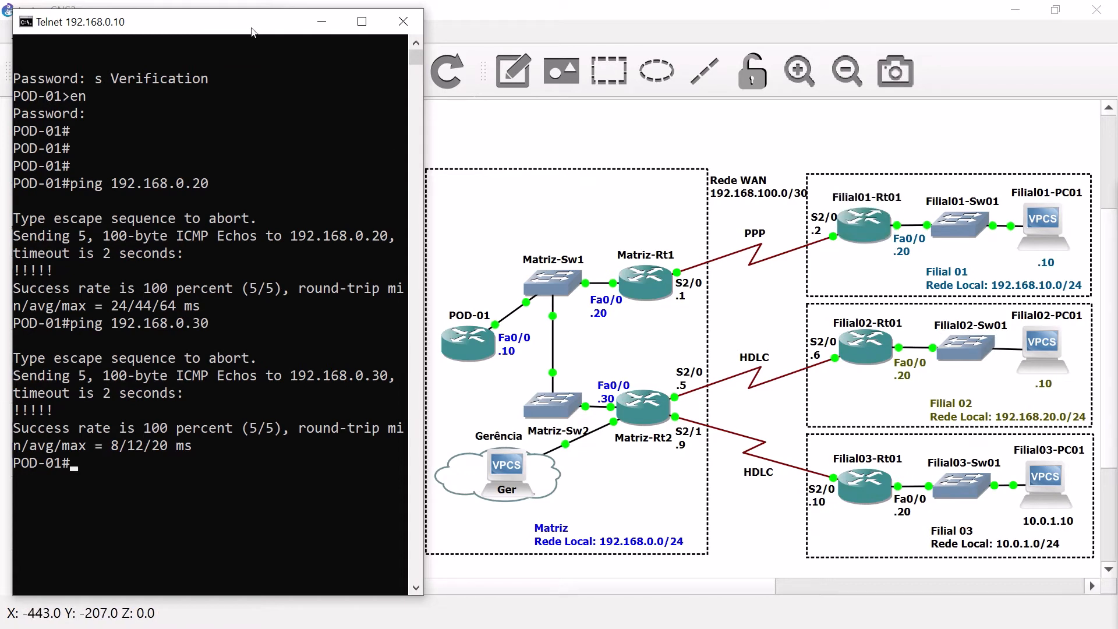
pyautogui.write('ping 192.16')
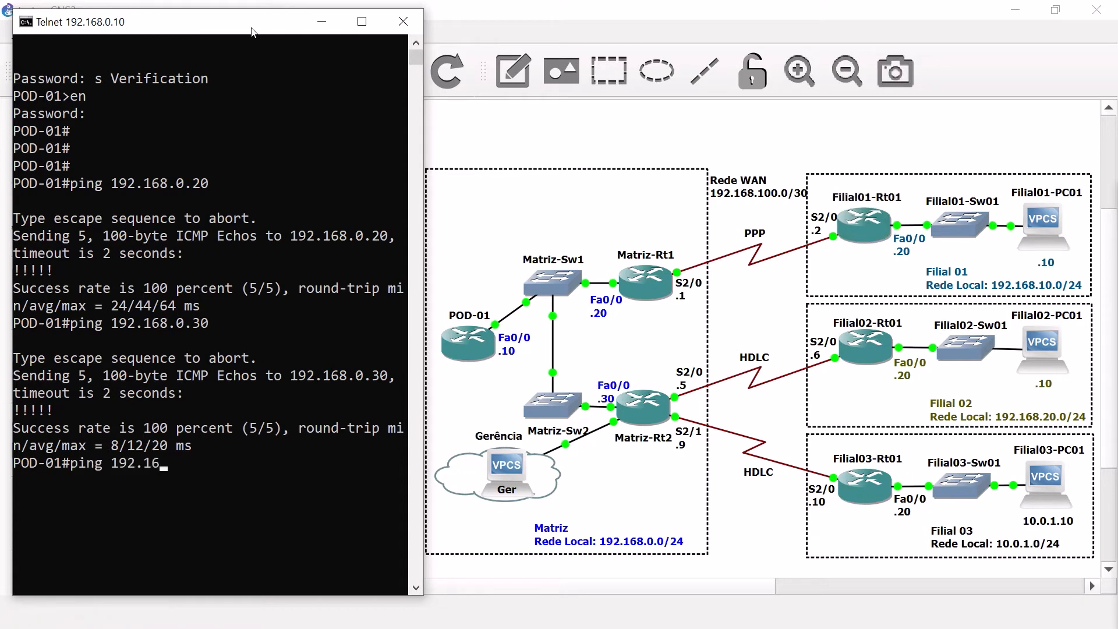
pyautogui.write('8.10.20')
pyautogui.press('Return')
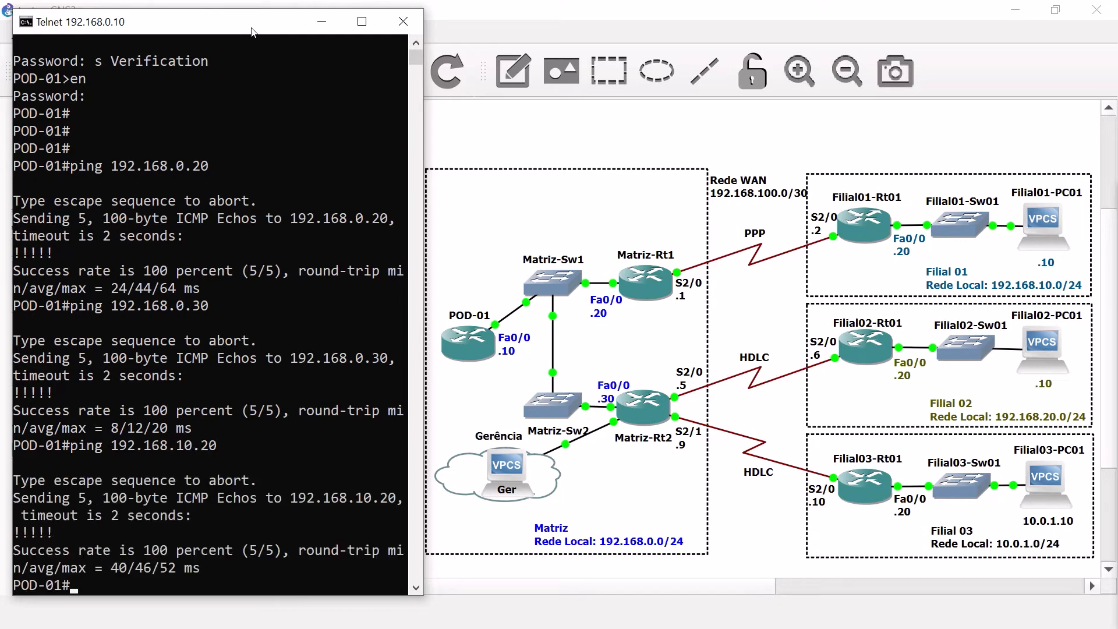
pyautogui.write('ping 192.168.10.20')
pyautogui.press('BackSpace')
pyautogui.press('BackSpace')
pyautogui.write('10')
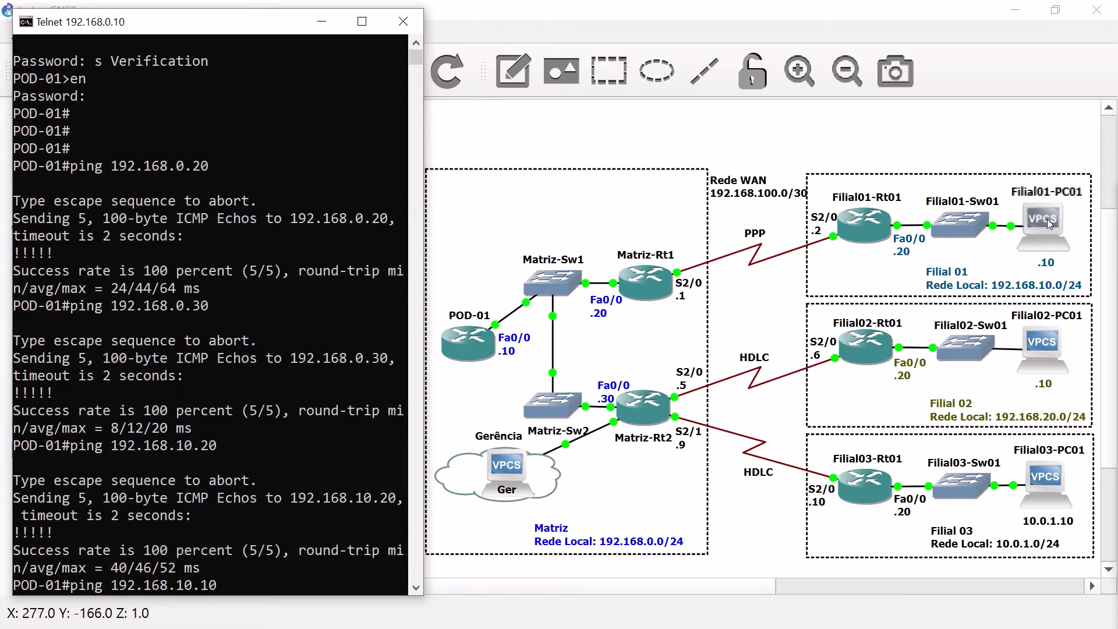
pyautogui.press('Return')
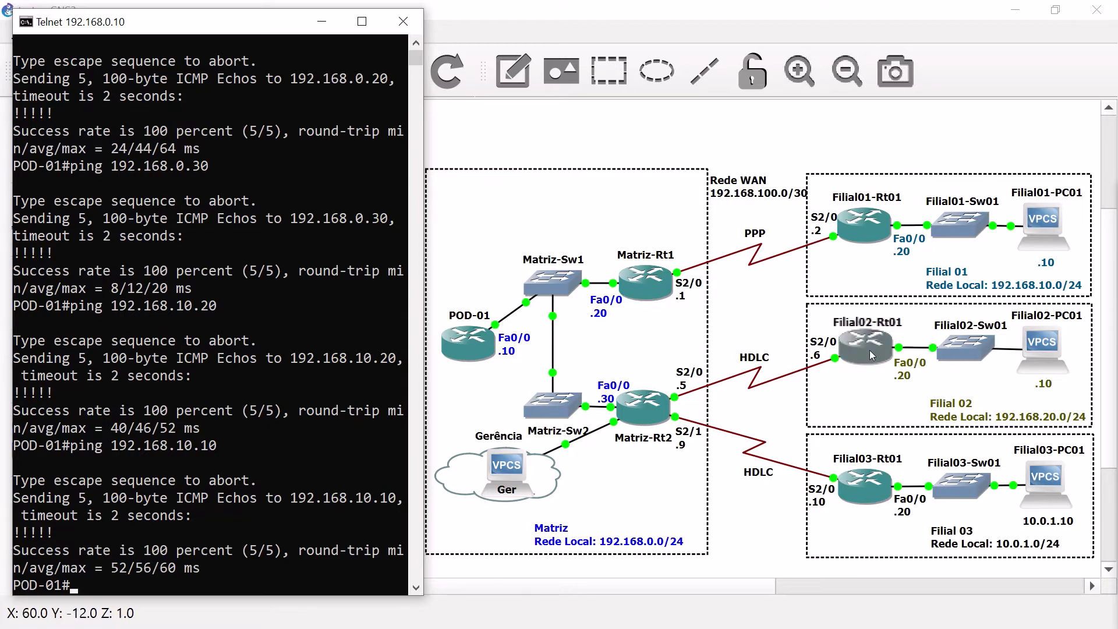
# - Ping the Filial 02 router at 192.168.20.20 from POD-01
pyautogui.press('Up')
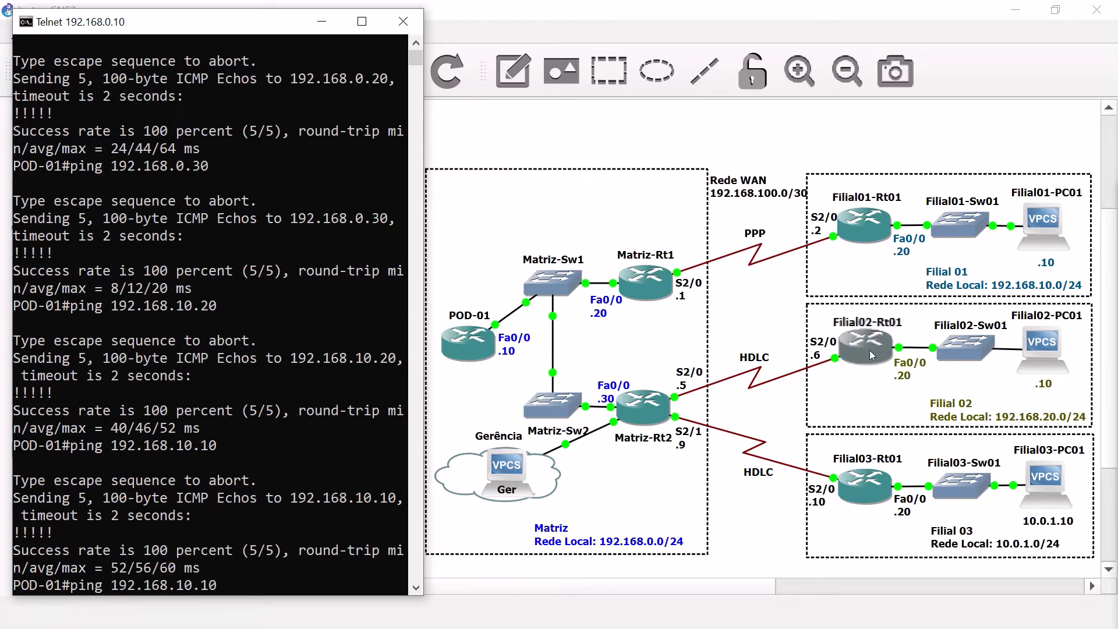
pyautogui.press('BackSpace')
pyautogui.press('BackSpace')
pyautogui.press('BackSpace')
pyautogui.press('BackSpace')
pyautogui.press('BackSpace')
pyautogui.write('20.20')
pyautogui.press('Return')
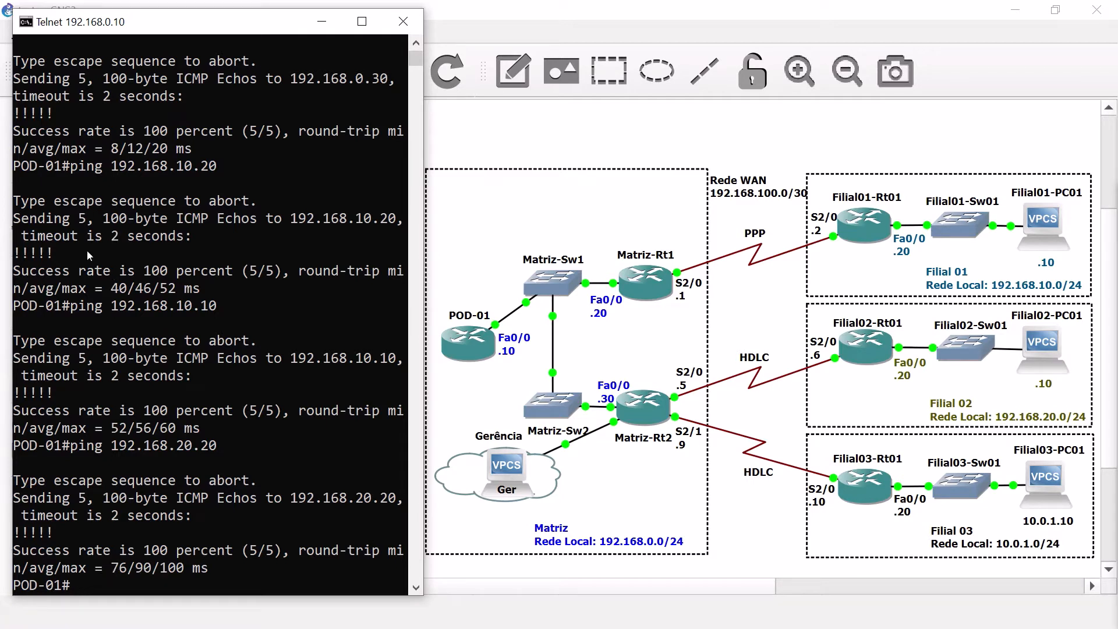
# - Compare the round-trip times of the pings to 192.168.10.20, 192.168.10.10 and 192.168.20.20 by highlighting each, and clear the selection
pyautogui.moveTo(112, 288); pyautogui.dragTo(176, 289)
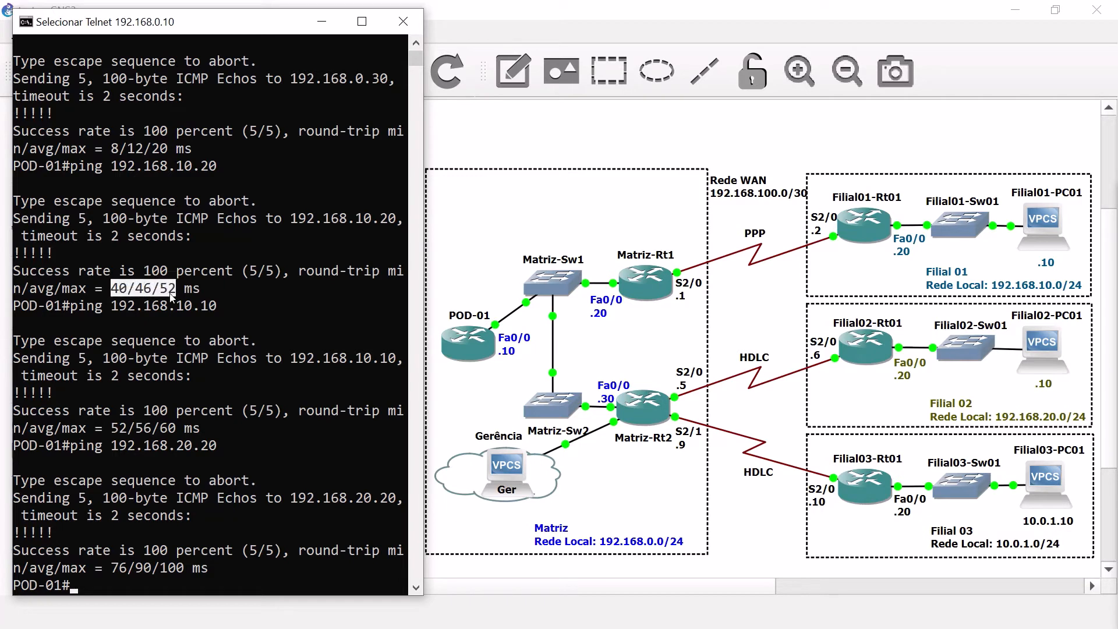
pyautogui.moveTo(111, 428); pyautogui.dragTo(176, 431)
pyautogui.moveTo(111, 568); pyautogui.dragTo(184, 569)
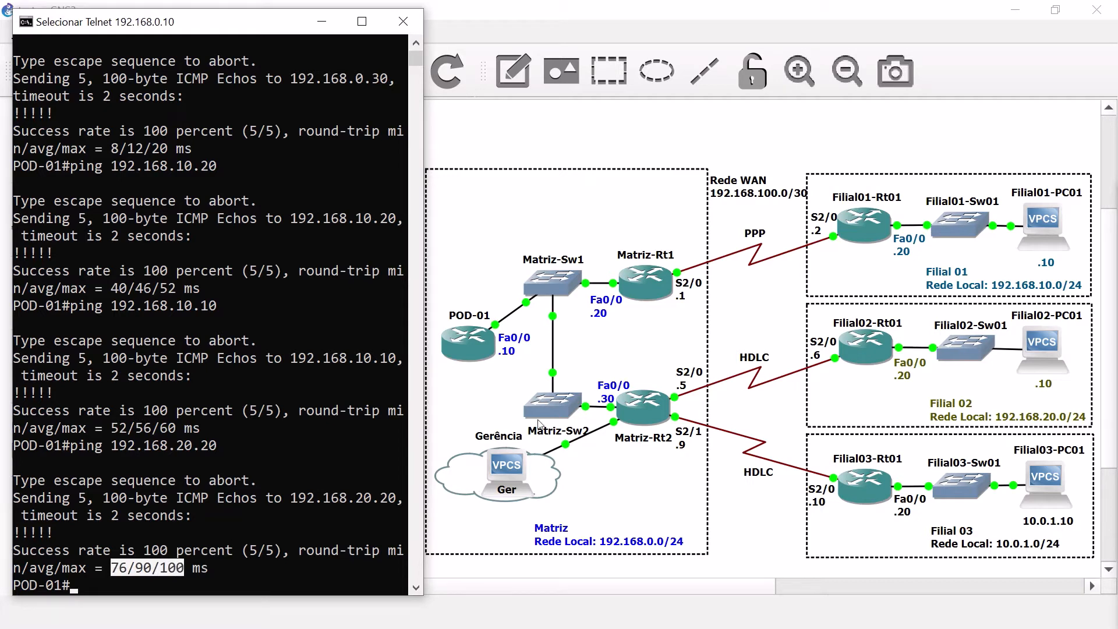
pyautogui.rightClick(237, 584)
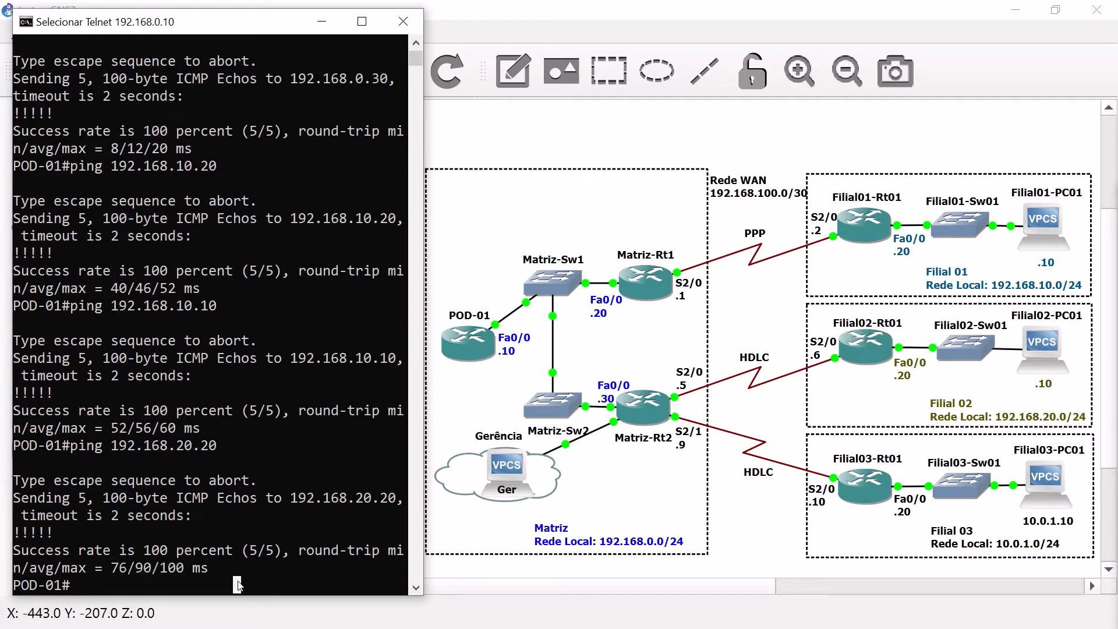
# - Ping Filial02-PC01 at 192.168.20.10 from POD-01
pyautogui.press('Up')
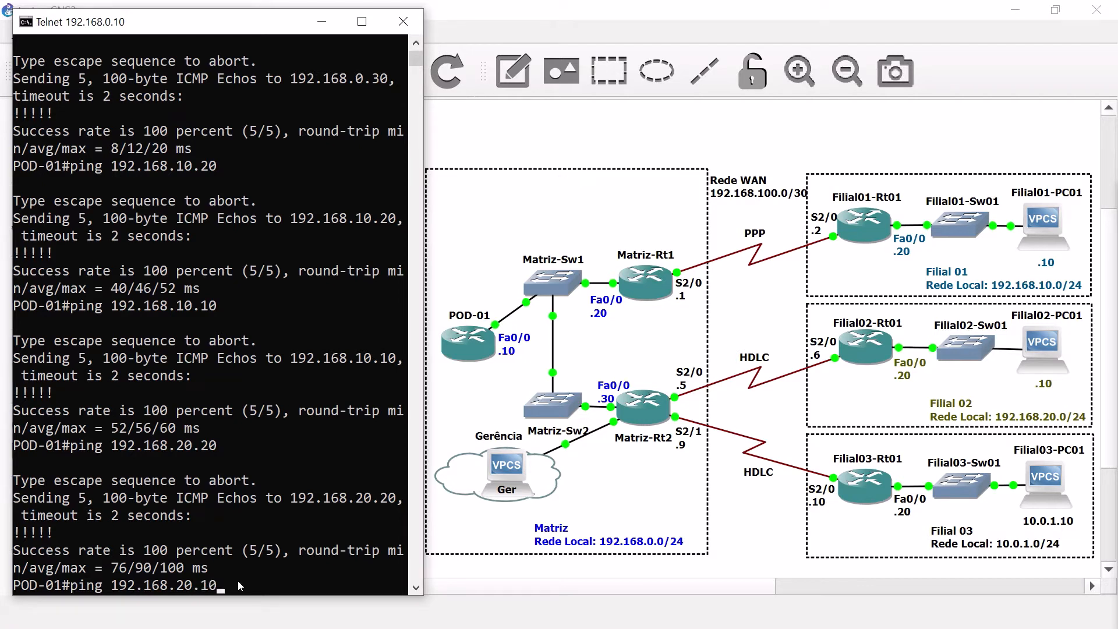
pyautogui.press('Return')
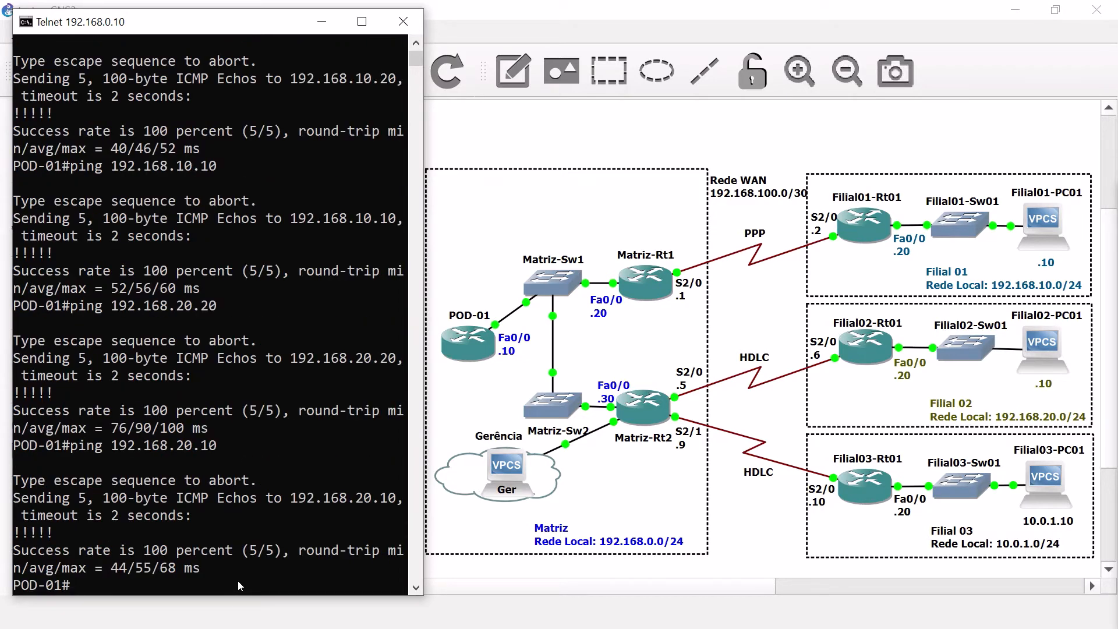
# - Ping the Filial 03 router at 10.0.1.20 from POD-01
pyautogui.press('Up')
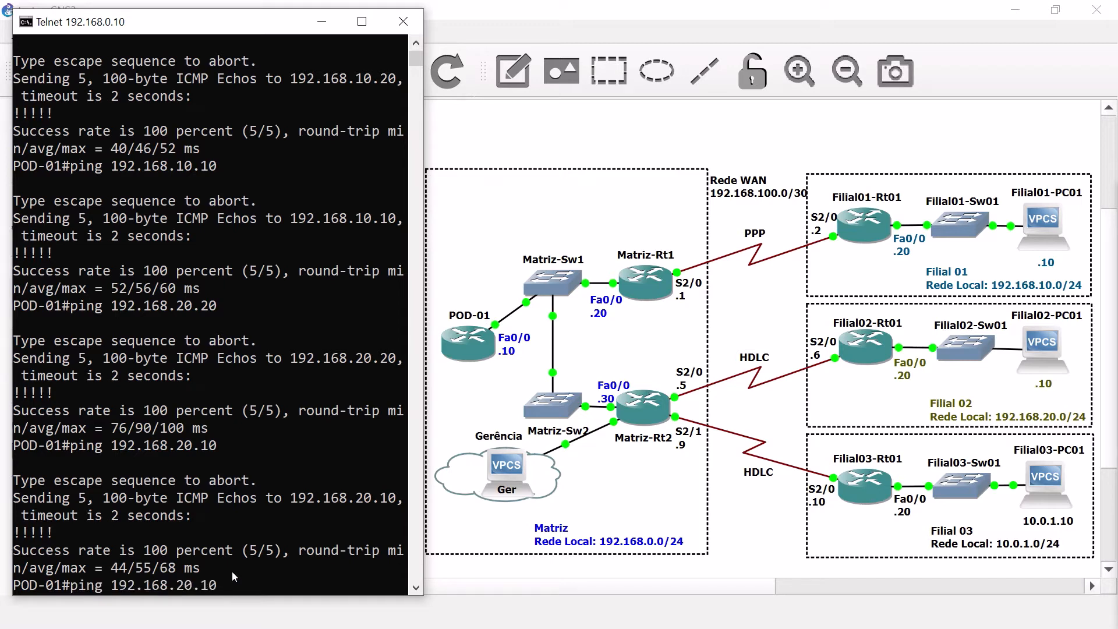
pyautogui.press('BackSpace')
pyautogui.press('BackSpace')
pyautogui.press('BackSpace')
pyautogui.press('BackSpace')
pyautogui.press('BackSpace')
pyautogui.press('BackSpace')
pyautogui.press('BackSpace')
pyautogui.press('BackSpace')
pyautogui.press('BackSpace')
pyautogui.press('BackSpace')
pyautogui.press('BackSpace')
pyautogui.write('0.0.1.20')
pyautogui.press('Return')
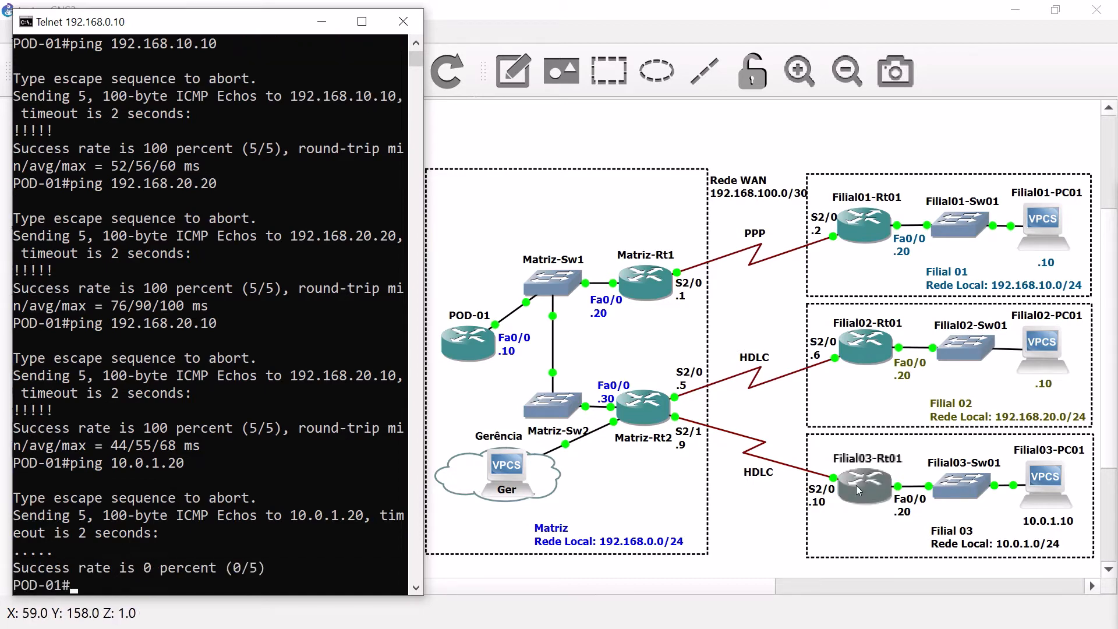
# - Ping Filial03-PC01 at 10.0.1.10 from POD-01 and add a few blank prompt lines below the output
pyautogui.press('BackSpace')
pyautogui.write('10.0.1.')
pyautogui.press('Return')
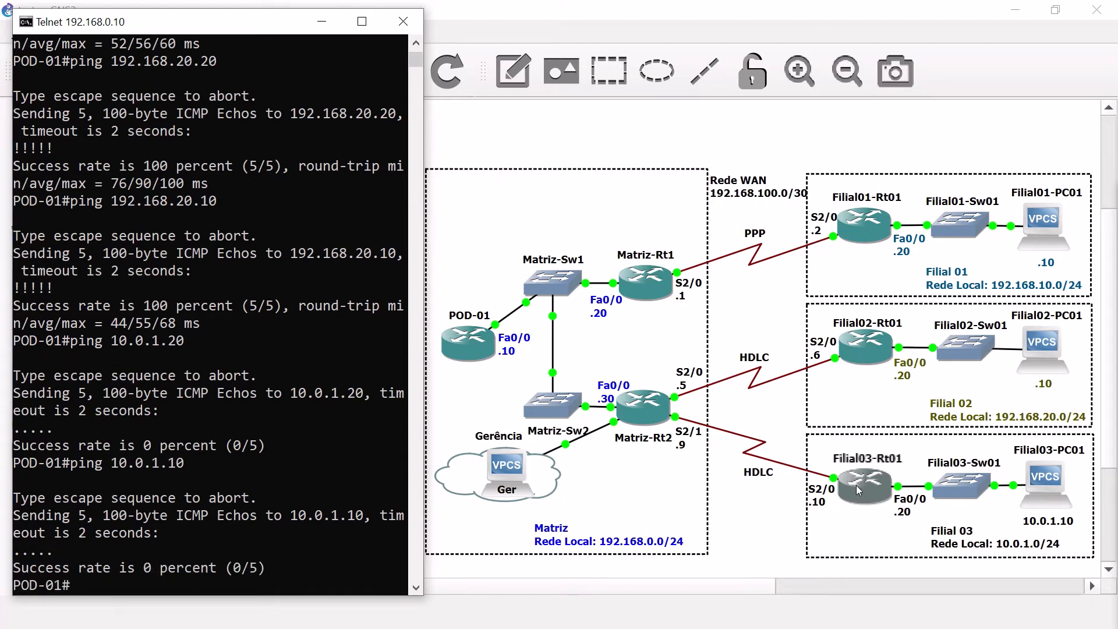
pyautogui.press('Return')
pyautogui.press('Return')
pyautogui.press('Return')
pyautogui.press('Return')
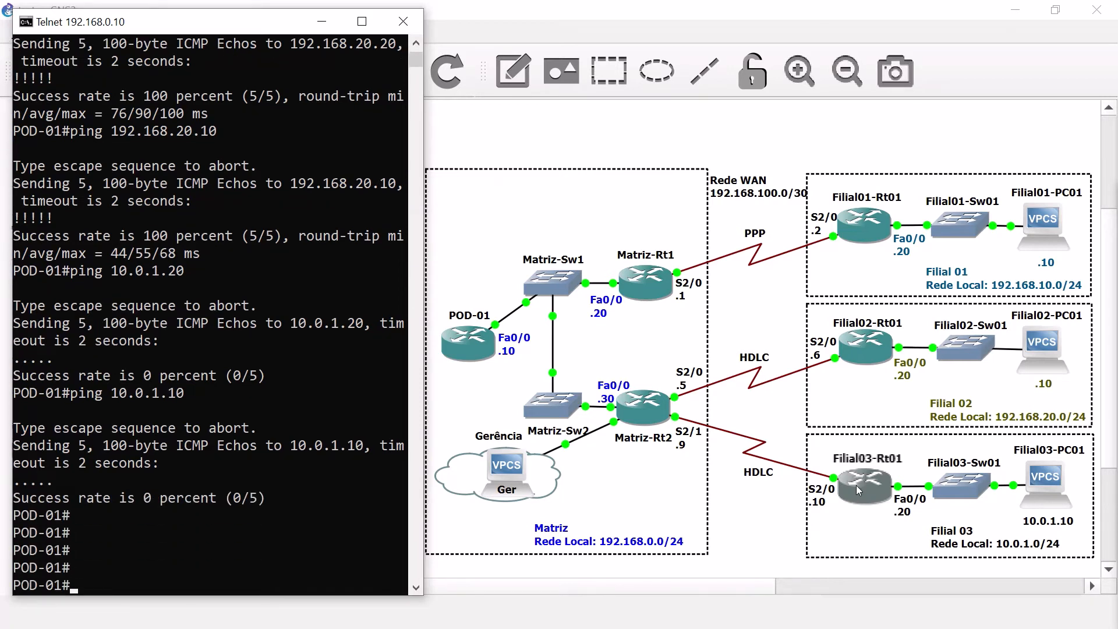
# - Run a traceroute from POD-01 to Filial03-PC01 at 10.0.1.10
pyautogui.write('trac')
pyautogui.press('Tab')
pyautogui.write('10.0.1.10')
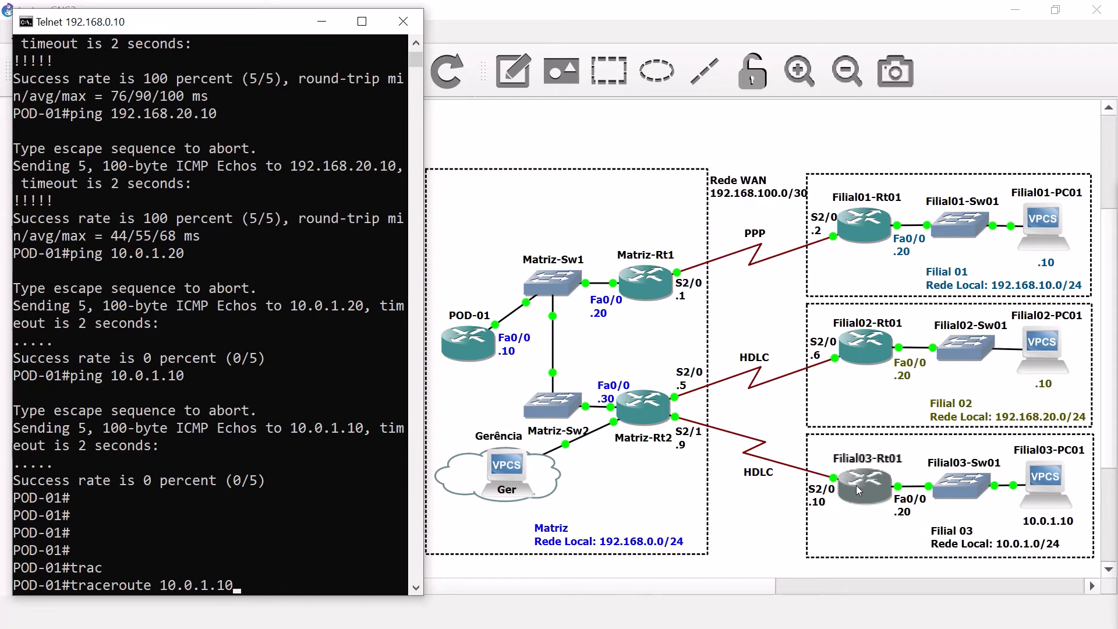
pyautogui.press('Return')
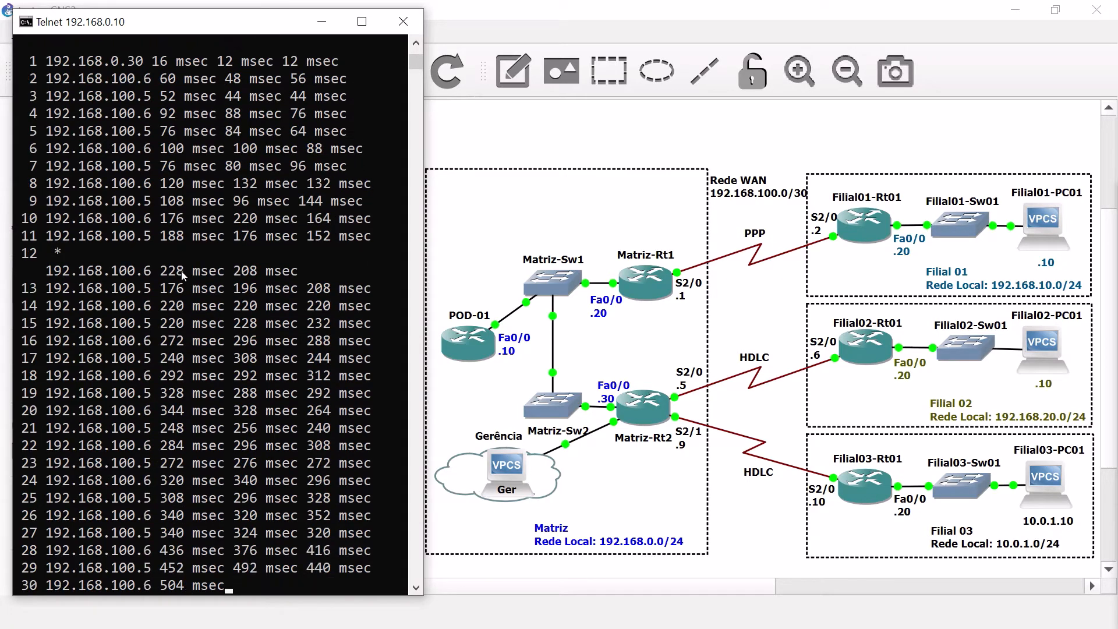
# - Examine the traceroute output from its beginning, highlighting the address of each of the first five hops
pyautogui.scroll(1, 183, 275)
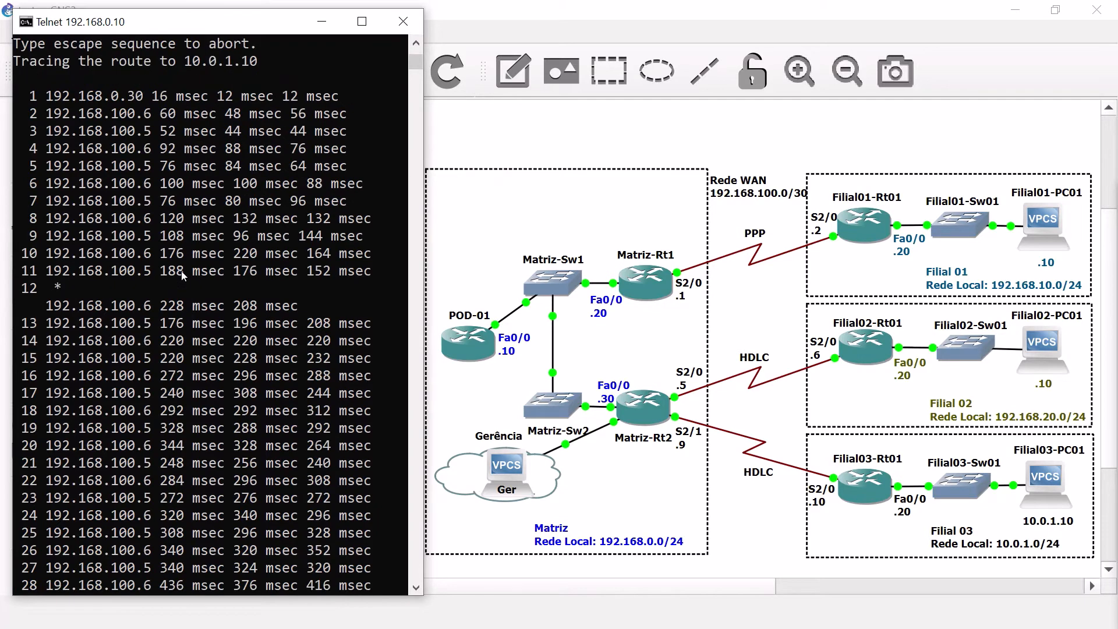
pyautogui.scroll(-1, 182, 275)
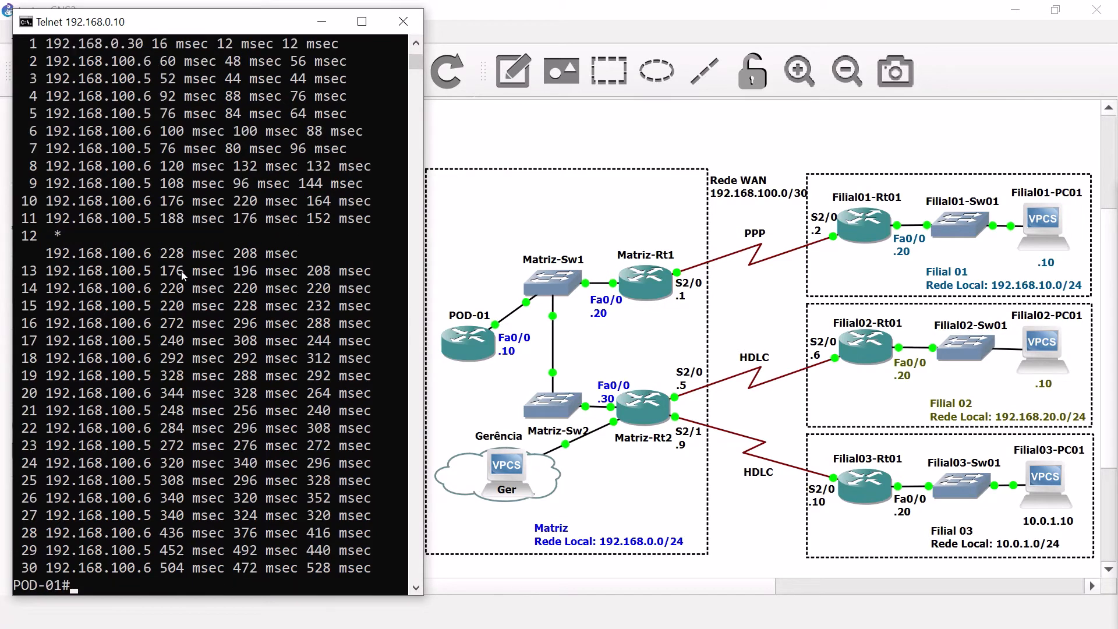
pyautogui.scroll(3, 183, 275)
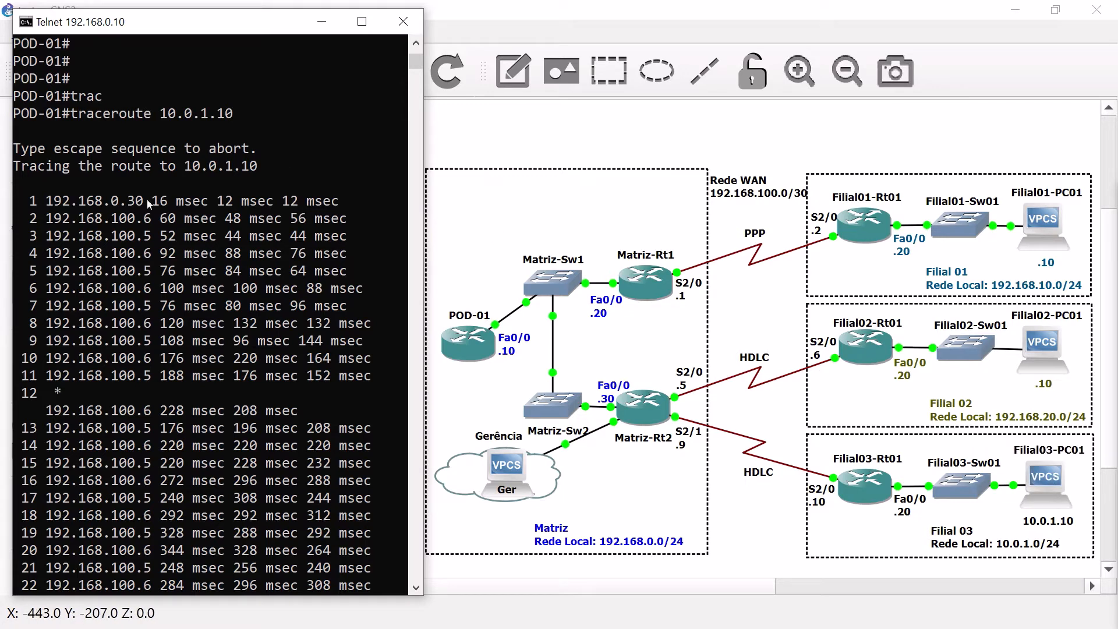
pyautogui.moveTo(49, 203); pyautogui.dragTo(140, 207)
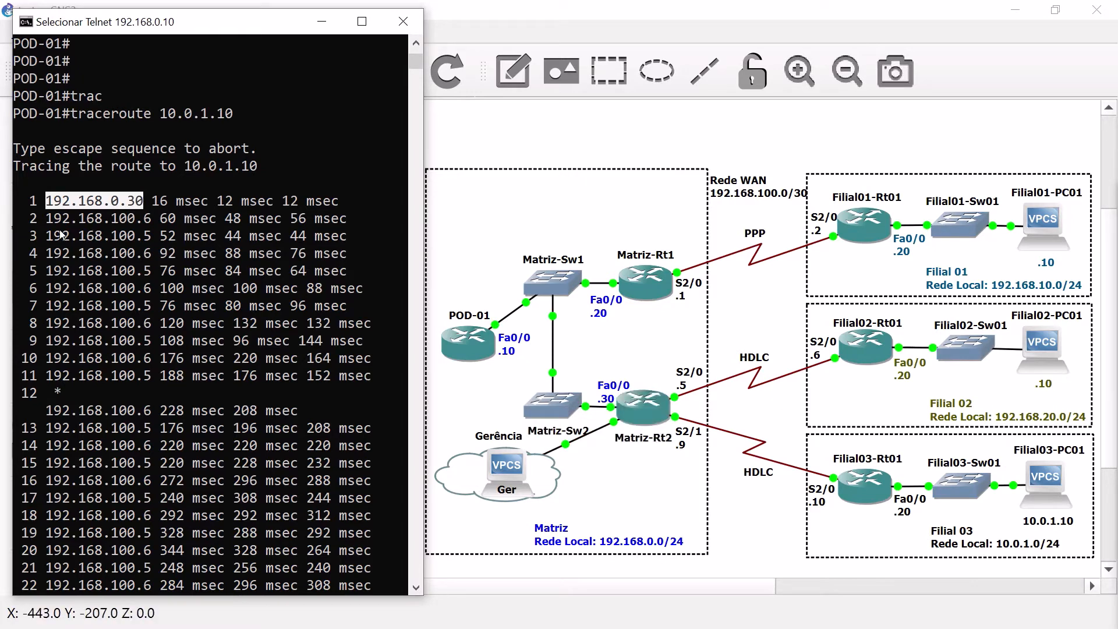
pyautogui.moveTo(46, 218); pyautogui.dragTo(159, 222)
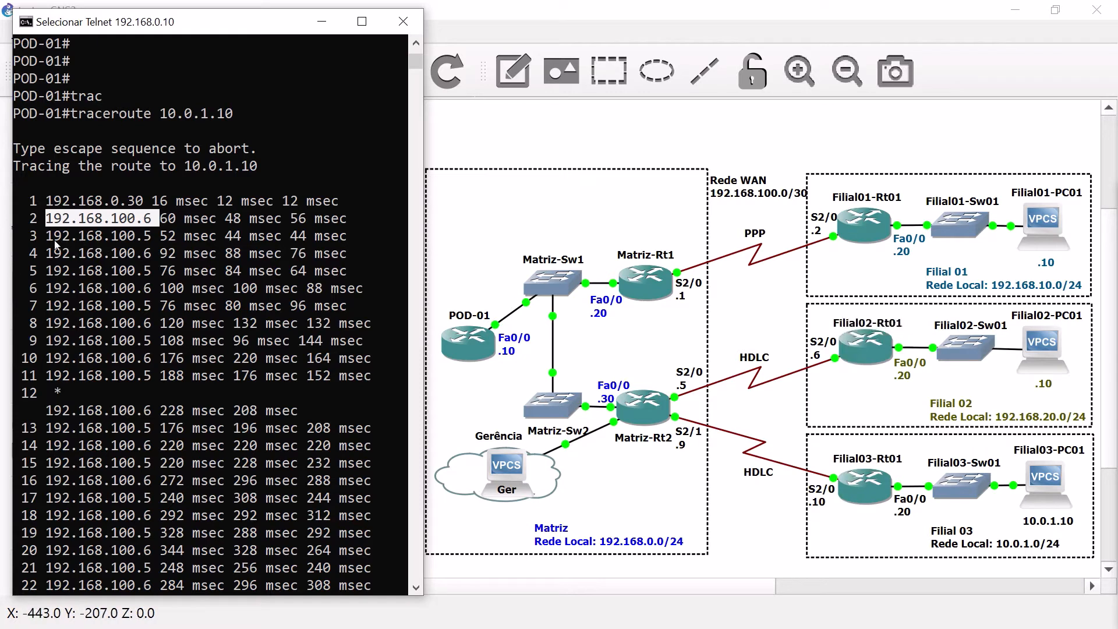
pyautogui.moveTo(46, 236); pyautogui.dragTo(148, 246)
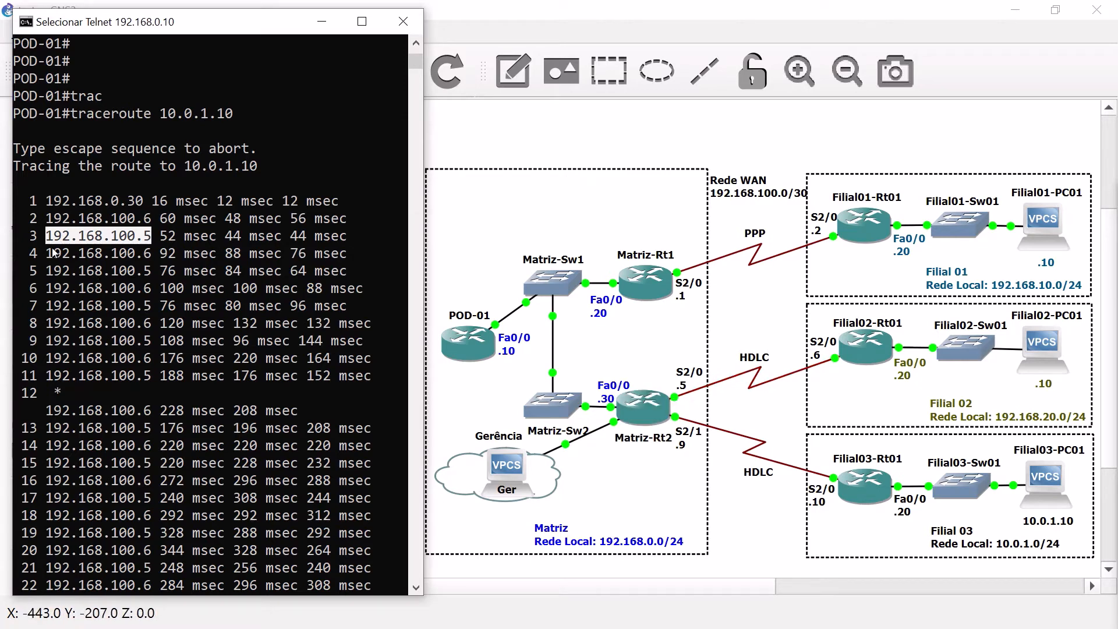
pyautogui.moveTo(49, 255); pyautogui.dragTo(151, 255)
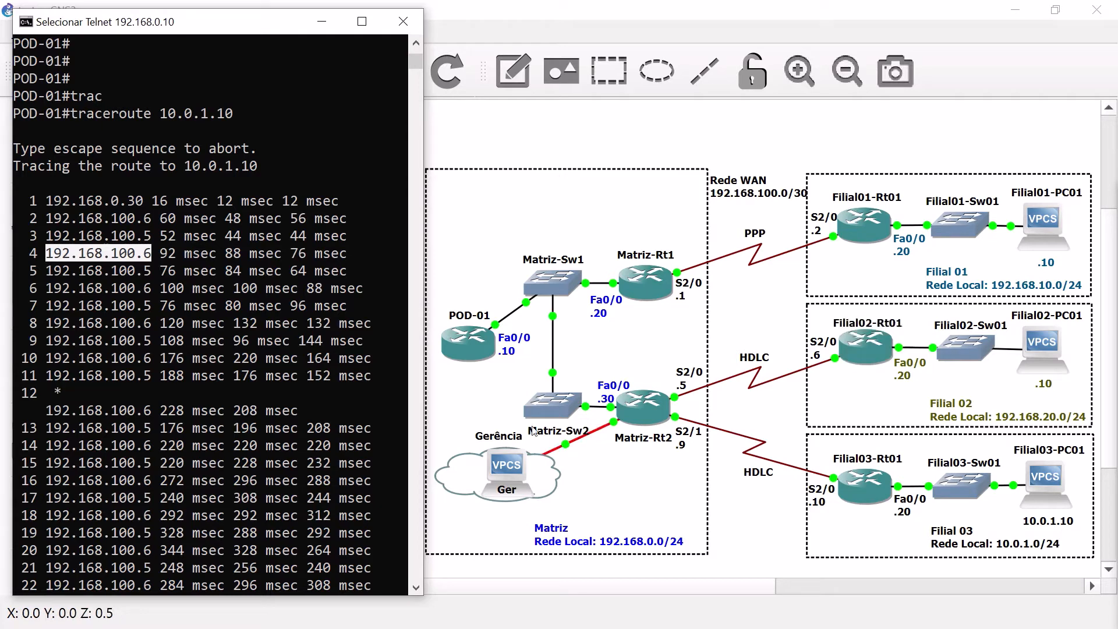
pyautogui.click(142, 272)
pyautogui.moveTo(149, 274); pyautogui.dragTo(46, 277)
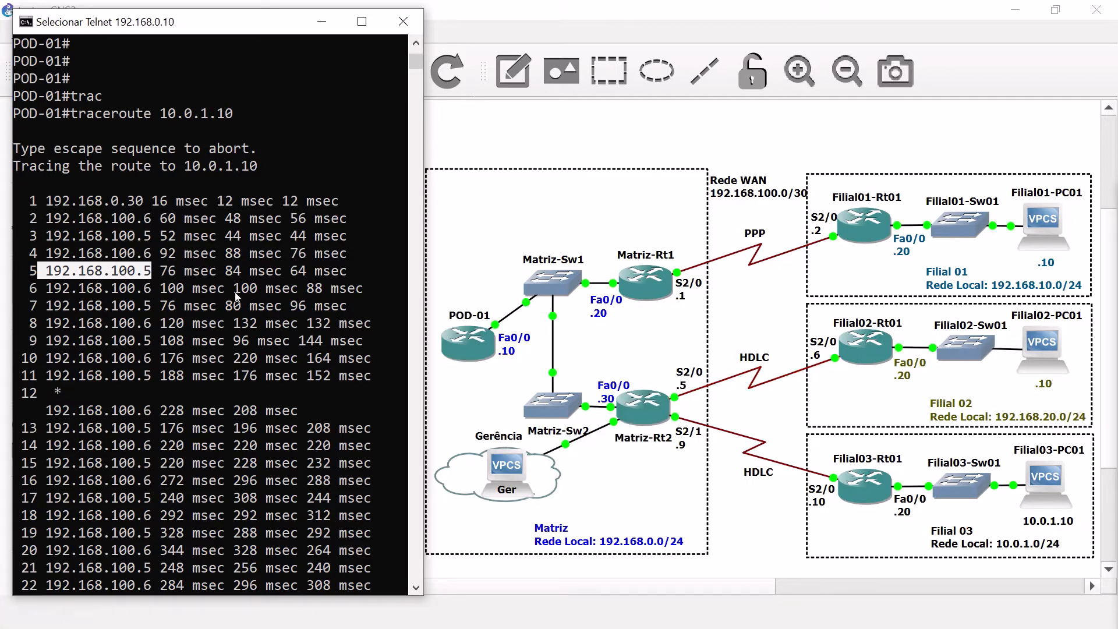
# - Highlight hops 2 through 5 of the traceroute output together to examine how their addresses repeat
pyautogui.click(214, 290)
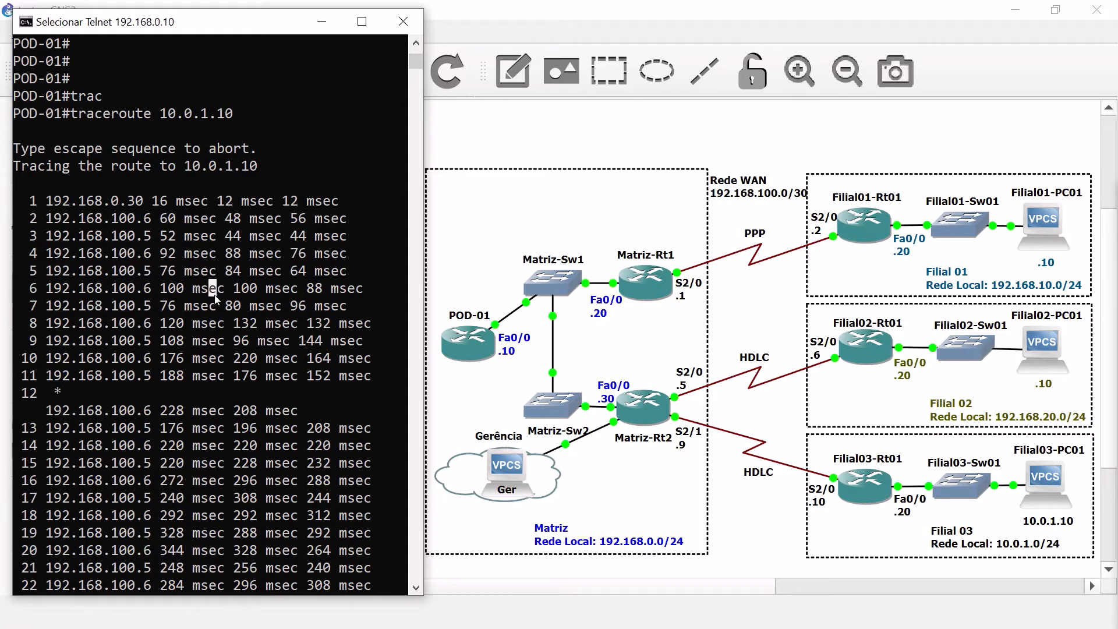
pyautogui.moveTo(35, 218); pyautogui.dragTo(148, 283)
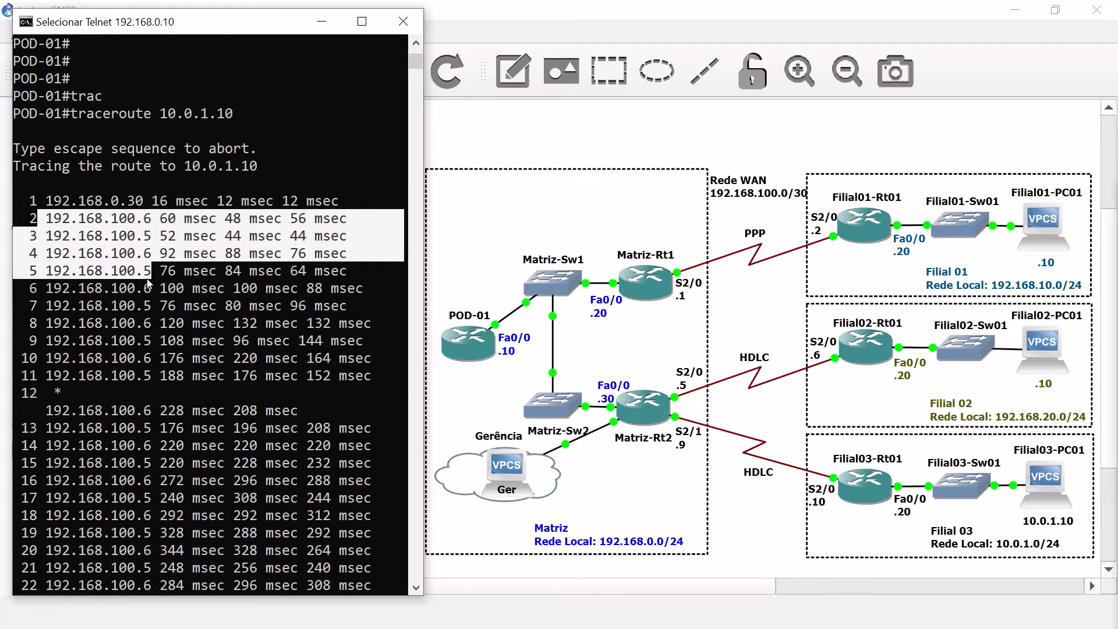
pyautogui.click(150, 279)
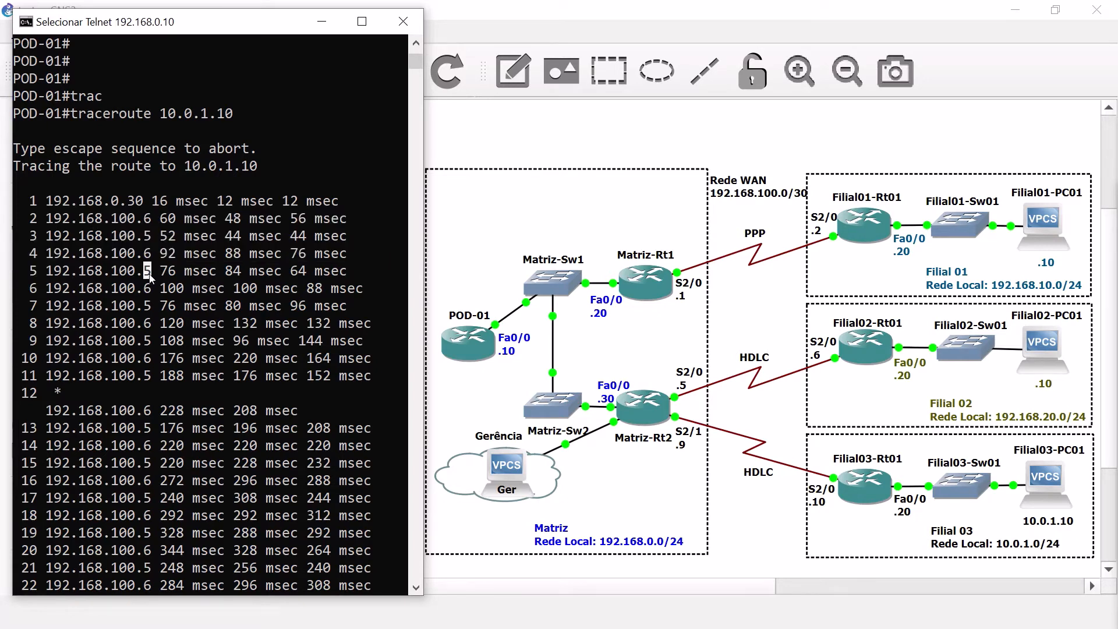
# - Add a block of blank prompt lines below the traceroute output on POD-01
pyautogui.press('Return')
pyautogui.press('Return')
pyautogui.press('Return')
pyautogui.press('Return')
pyautogui.press('Return')
pyautogui.press('Return')
pyautogui.press('Return')
pyautogui.press('Return')
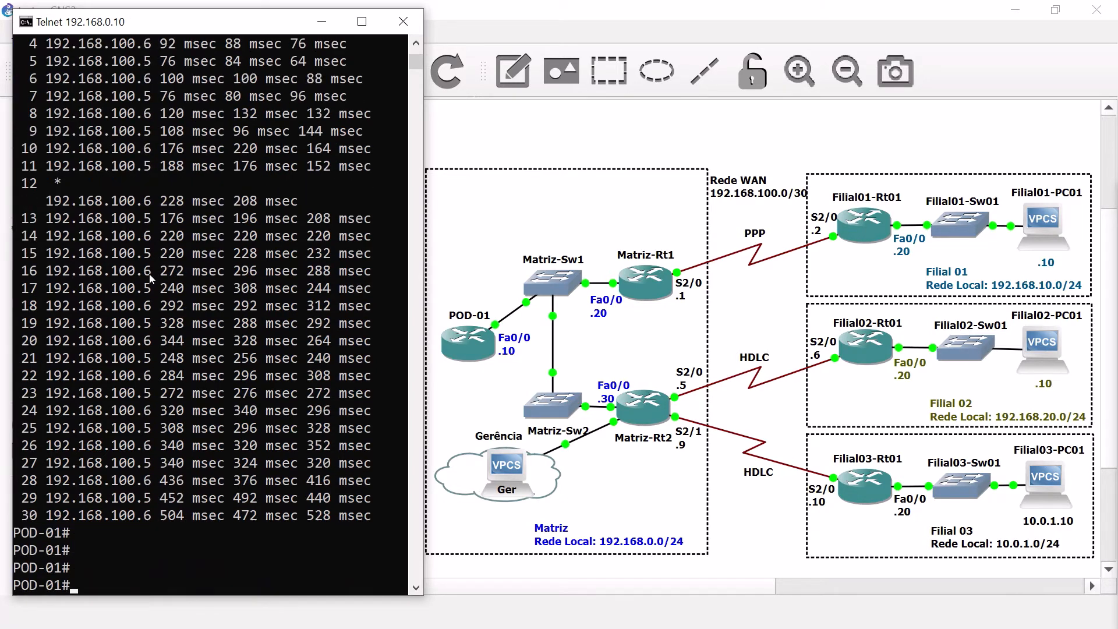
pyautogui.press('Return')
pyautogui.press('Return')
pyautogui.press('Return')
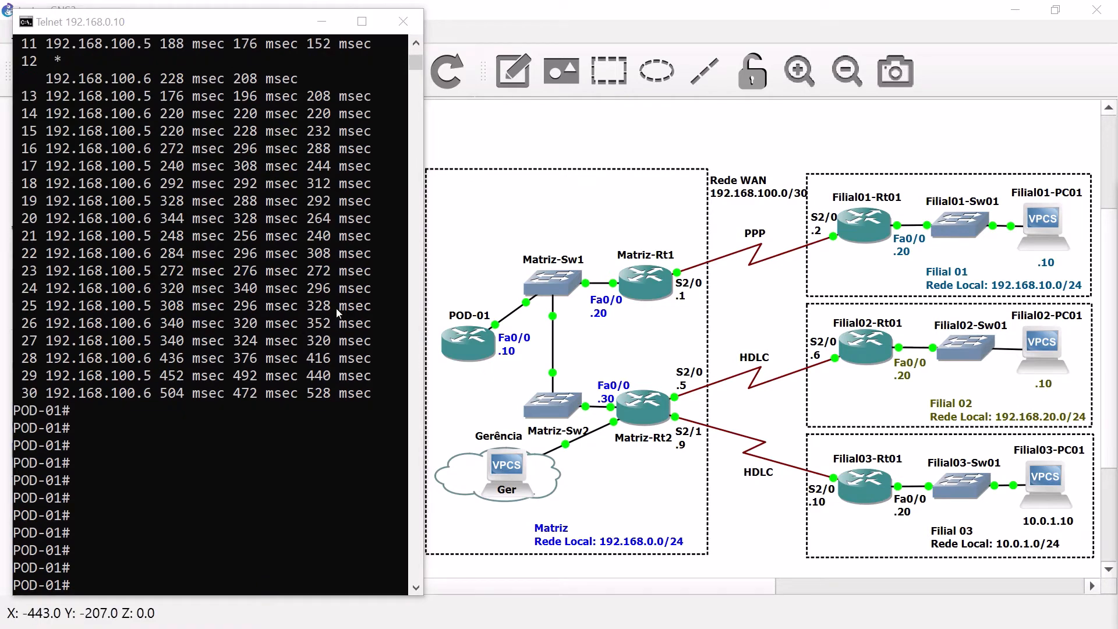
# - Switch to GNS3 and start an Ethernet packet capture on the POD-01 to Matriz-Sw1 link, launching the capture visualization program
pyautogui.rightClick(510, 316)
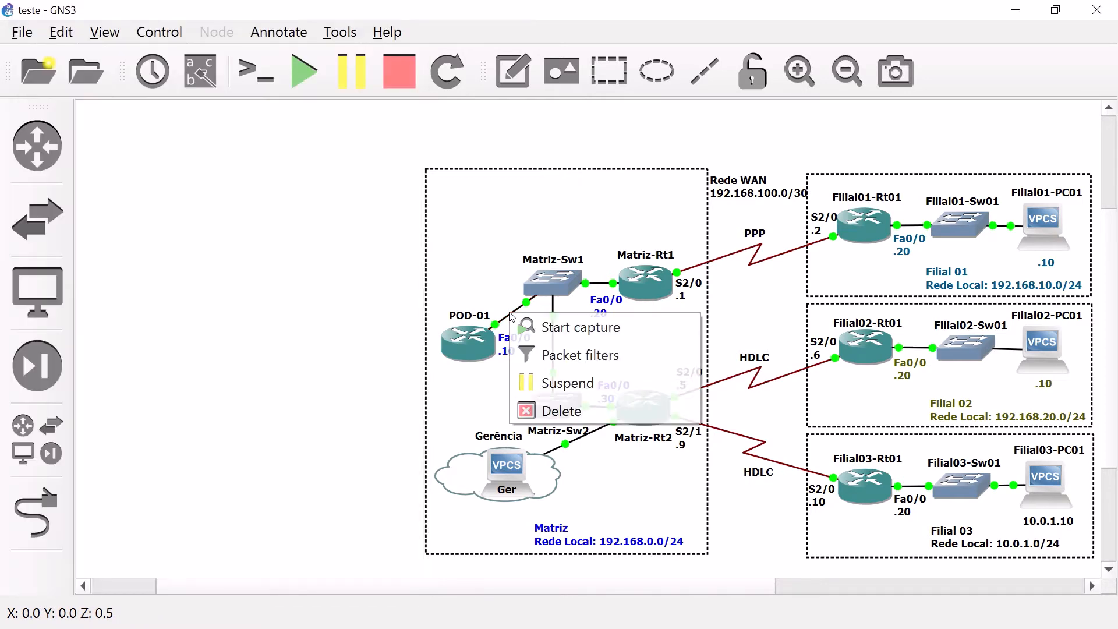
pyautogui.click(580, 328)
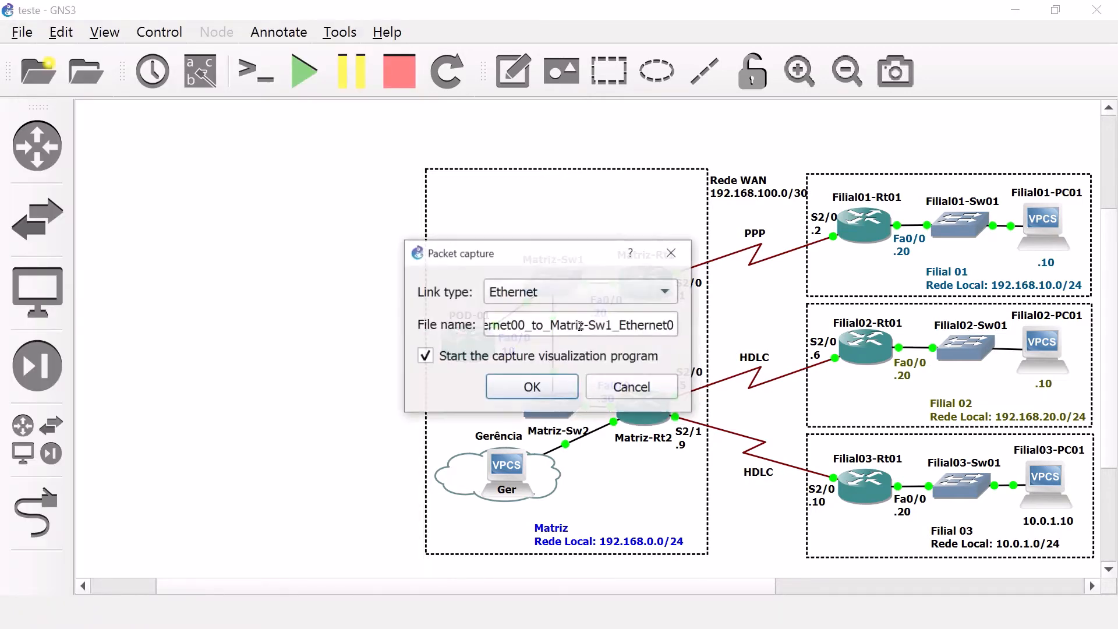
pyautogui.click(549, 389)
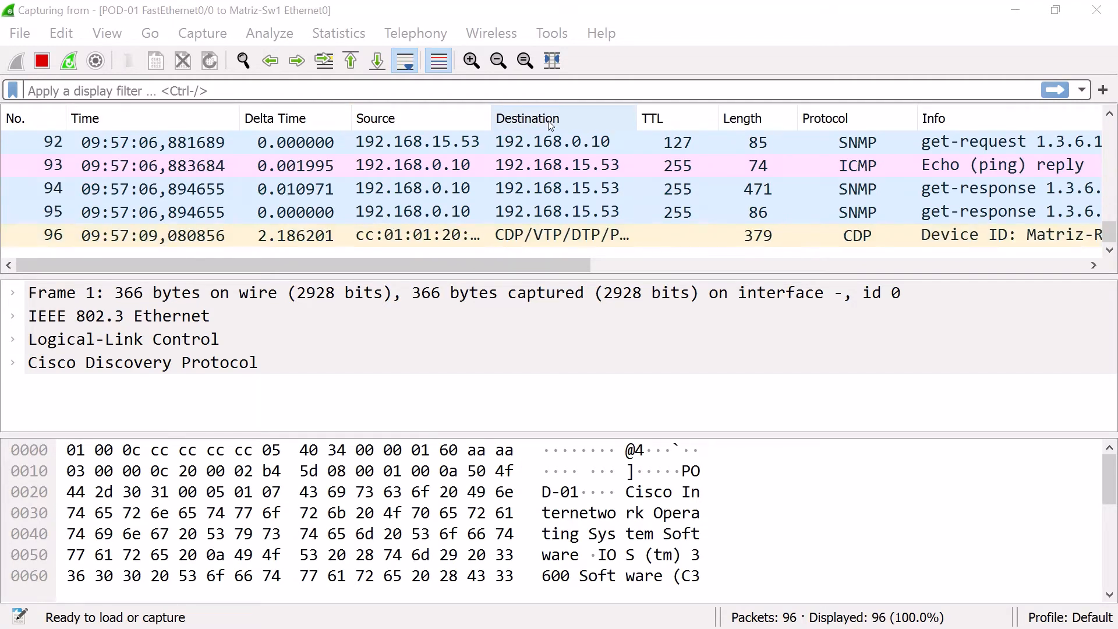
# - Return to the POD-01 Telnet console and ping Filial03-PC01 at 10.0.1.10 while the capture runs
pyautogui.hotkey('alt', 'Tab')
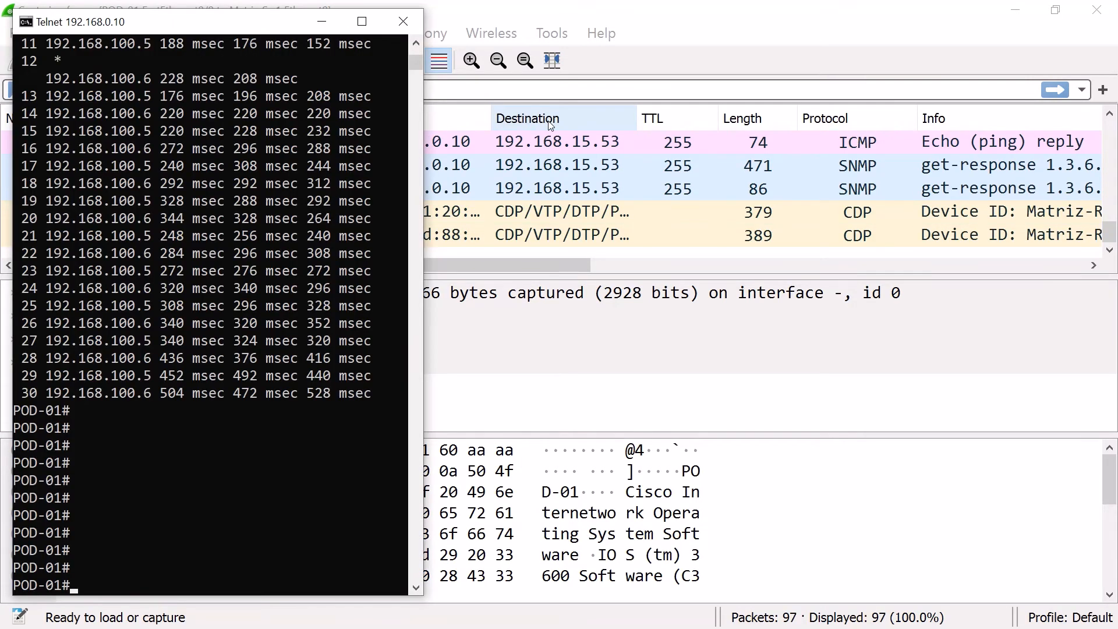
pyautogui.write('ping 10.0.1.10')
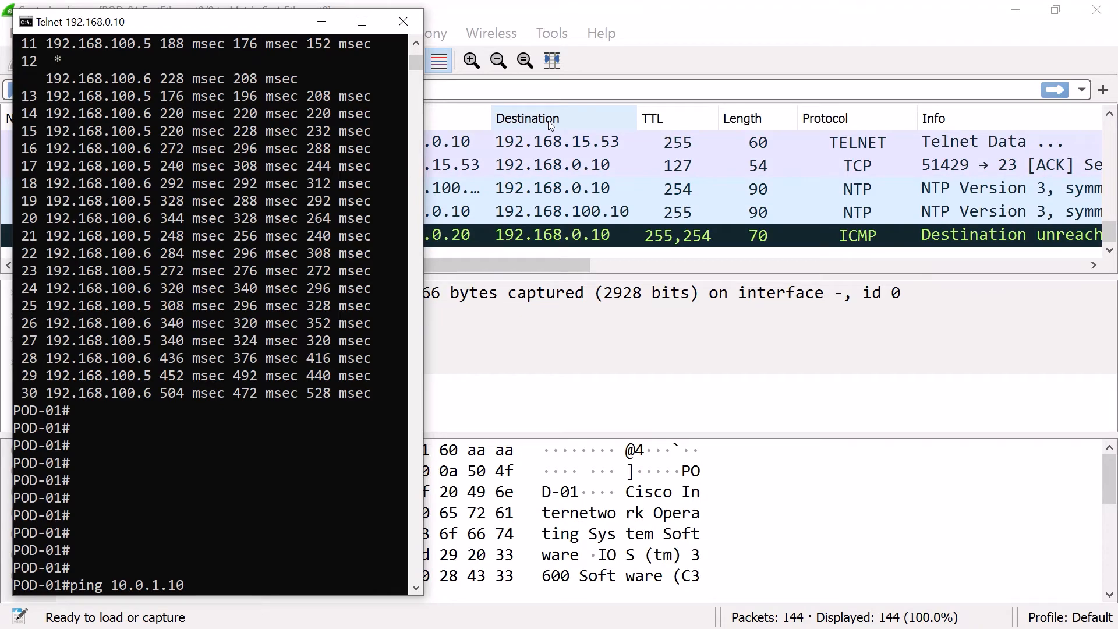
pyautogui.press('Return')
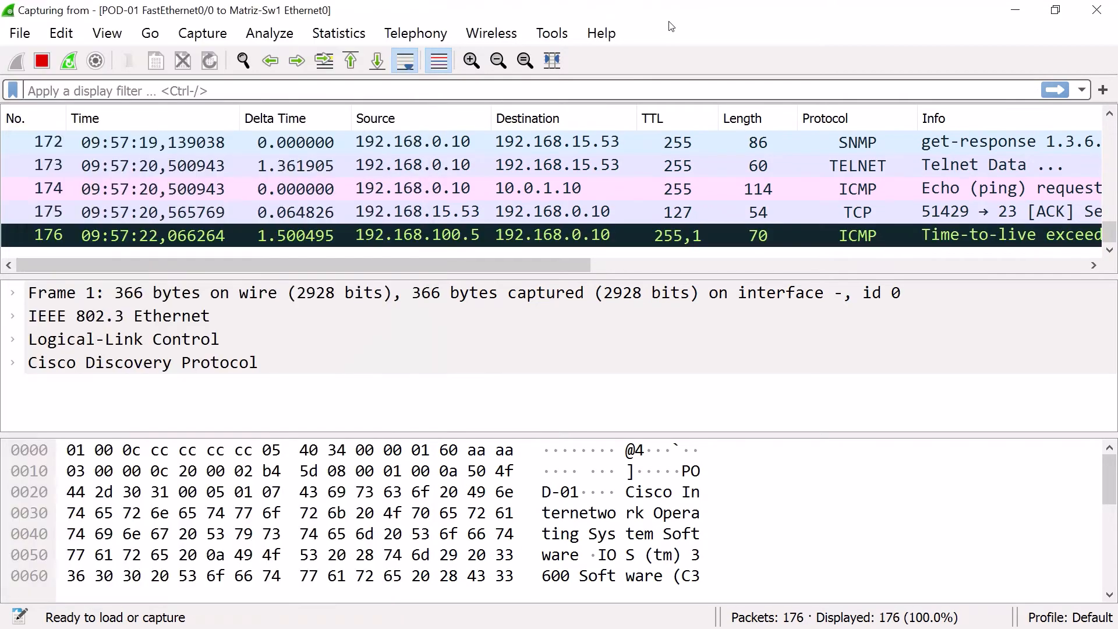
# - Switch to Wireshark and apply the display filter "icmp" to the running capture
pyautogui.click(670, 26)
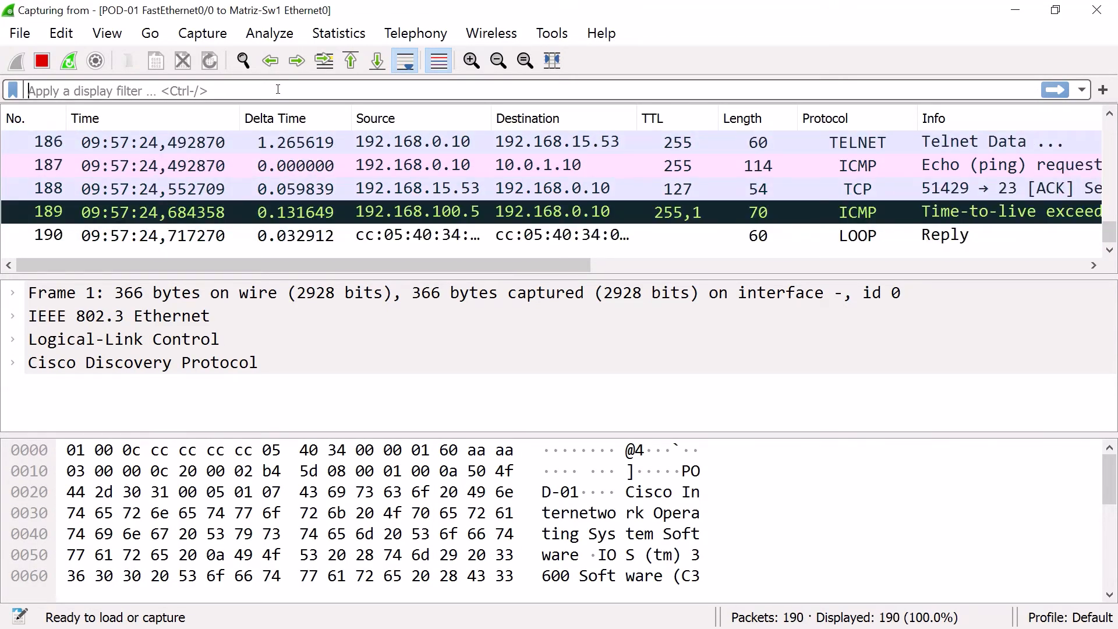
pyautogui.write('icm')
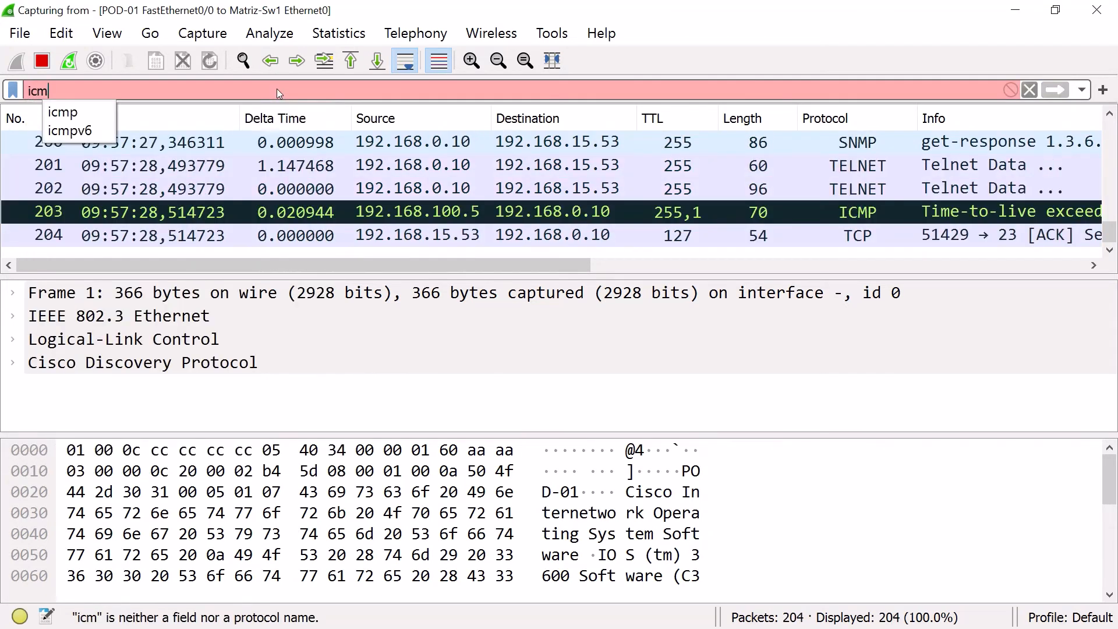
pyautogui.write('p')
pyautogui.press('Return')
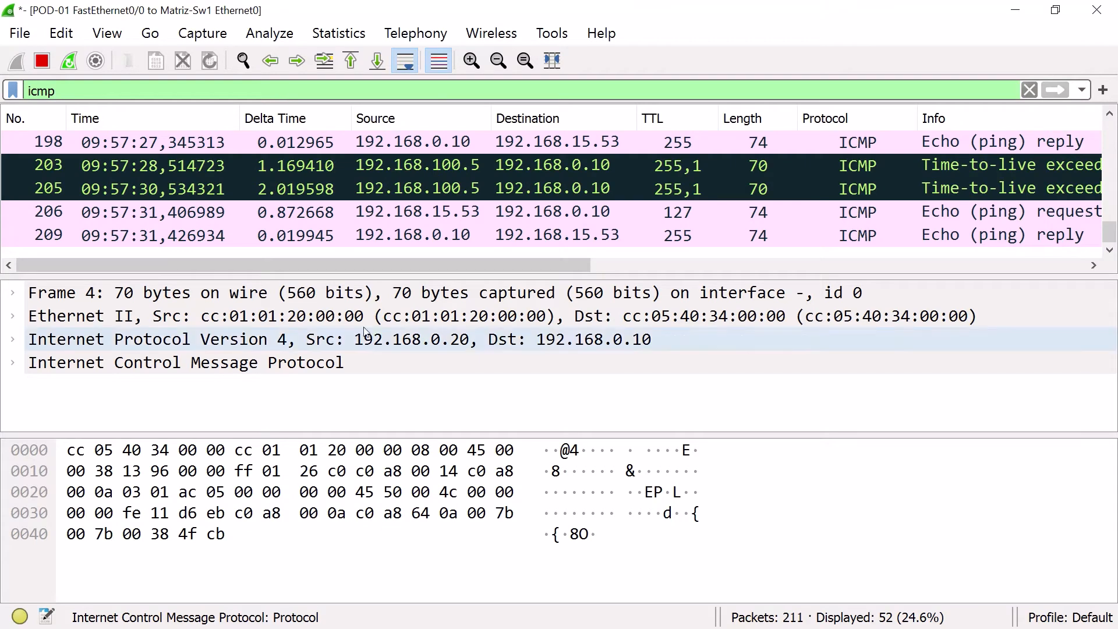
# - Enlarge the packet list and narrow the display filter to "icmp and ip.addr==10.0.1.10"
pyautogui.moveTo(441, 276); pyautogui.dragTo(419, 393)
pyautogui.scroll(3, 427, 305)
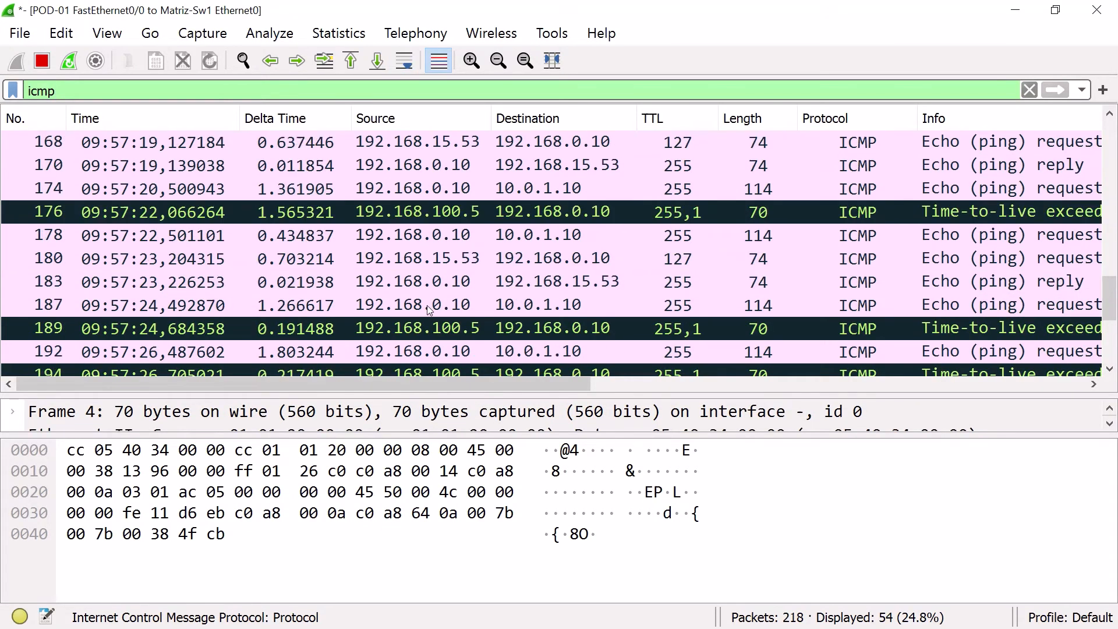
pyautogui.scroll(14, 427, 306)
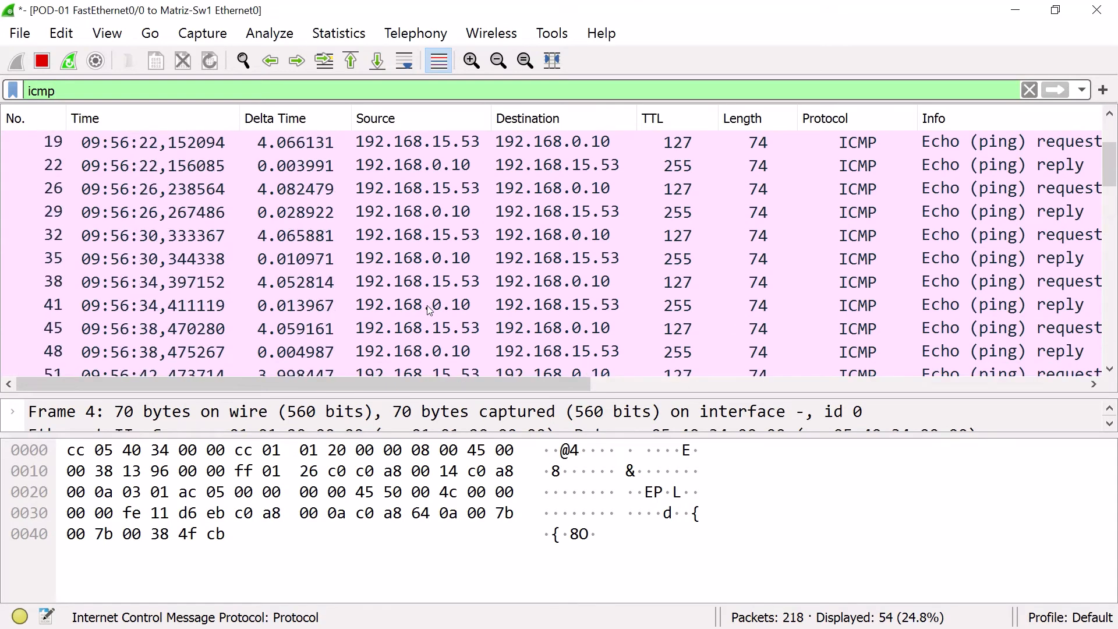
pyautogui.scroll(-6, 427, 308)
pyautogui.click(427, 305)
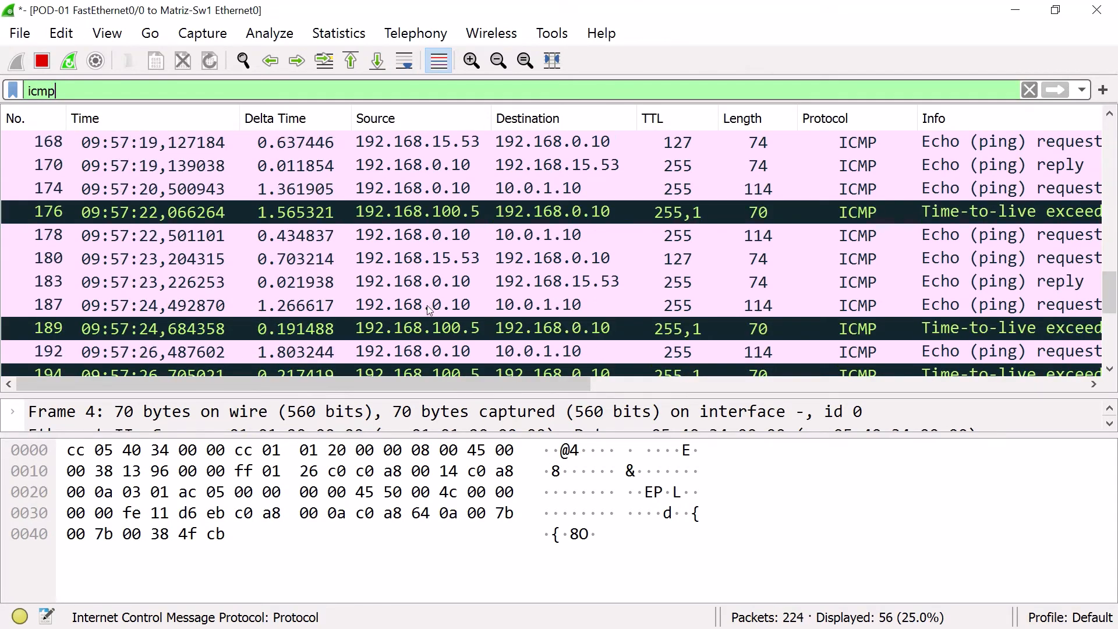
pyautogui.write('an')
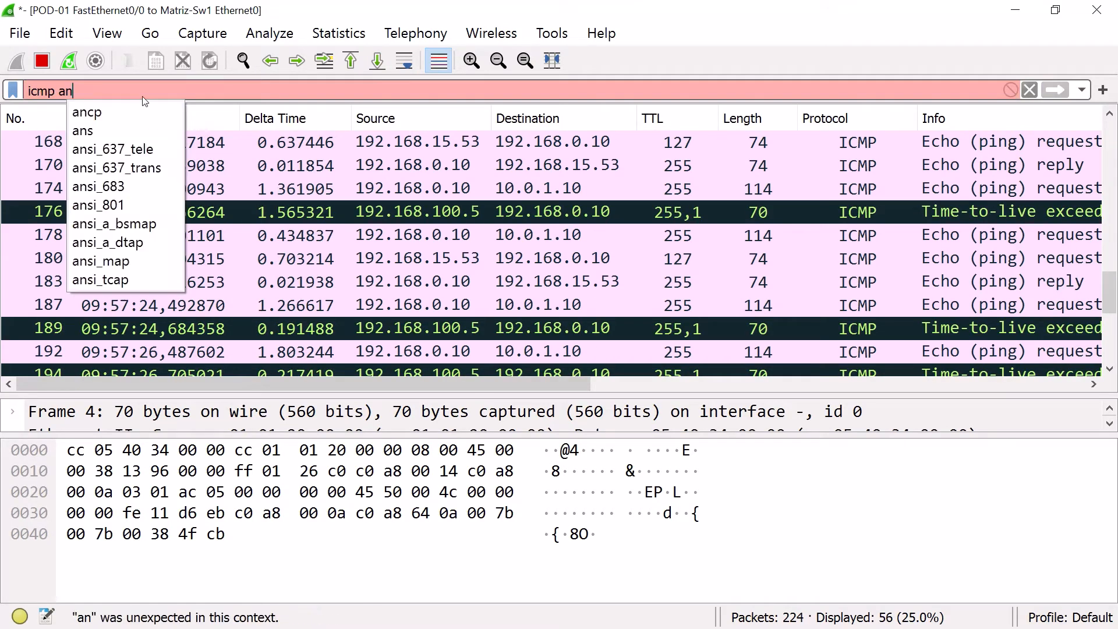
pyautogui.write('d ip.addr')
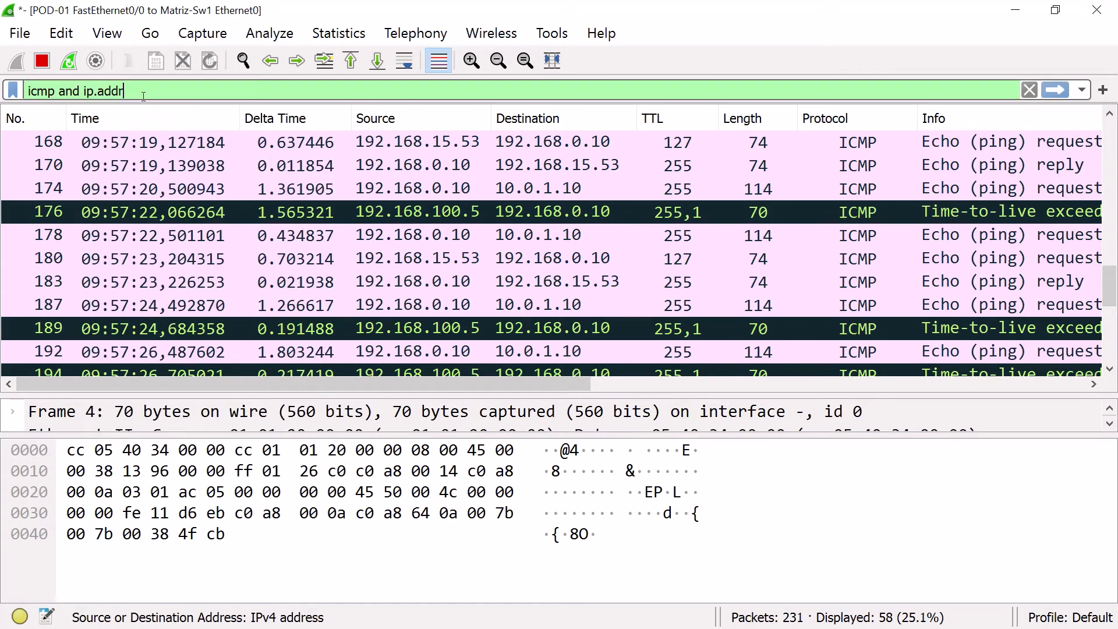
pyautogui.write('==10')
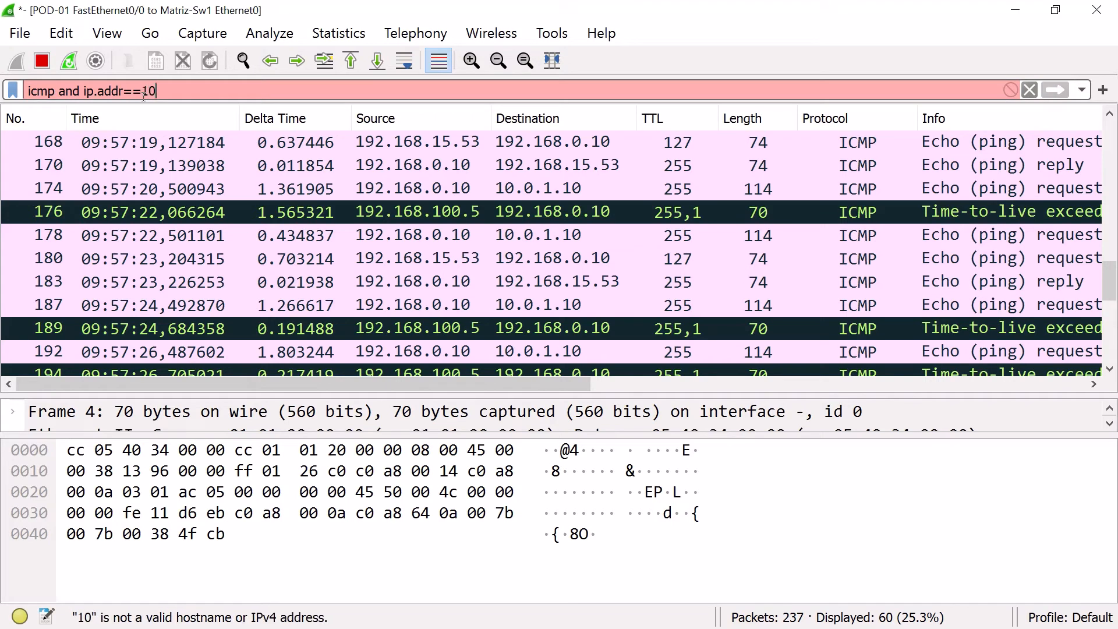
pyautogui.write('.0.1.10')
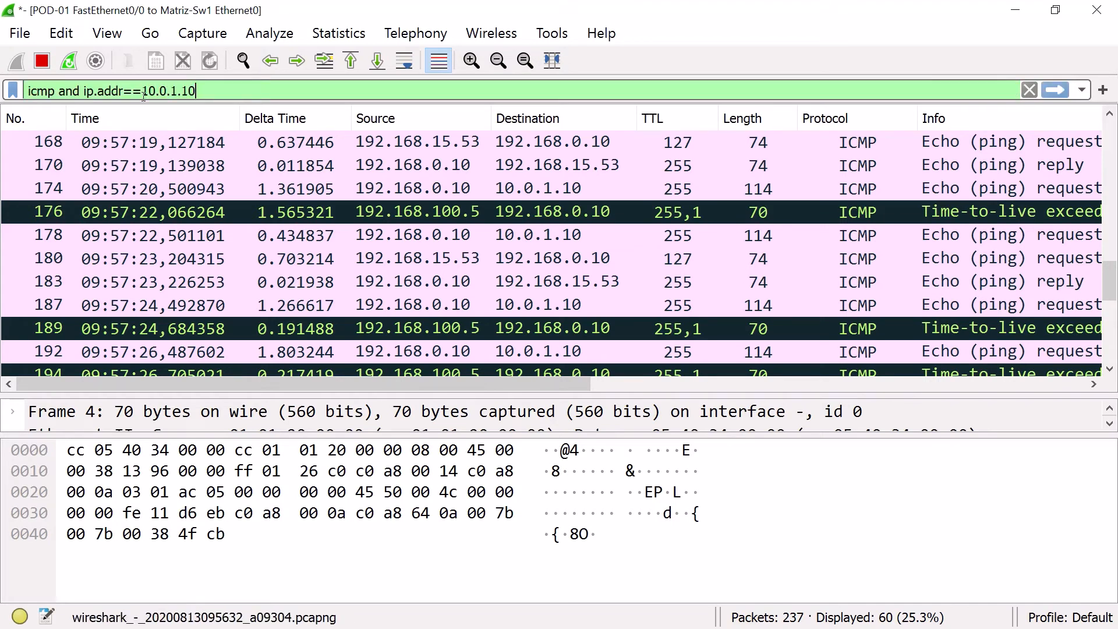
pyautogui.press('Return')
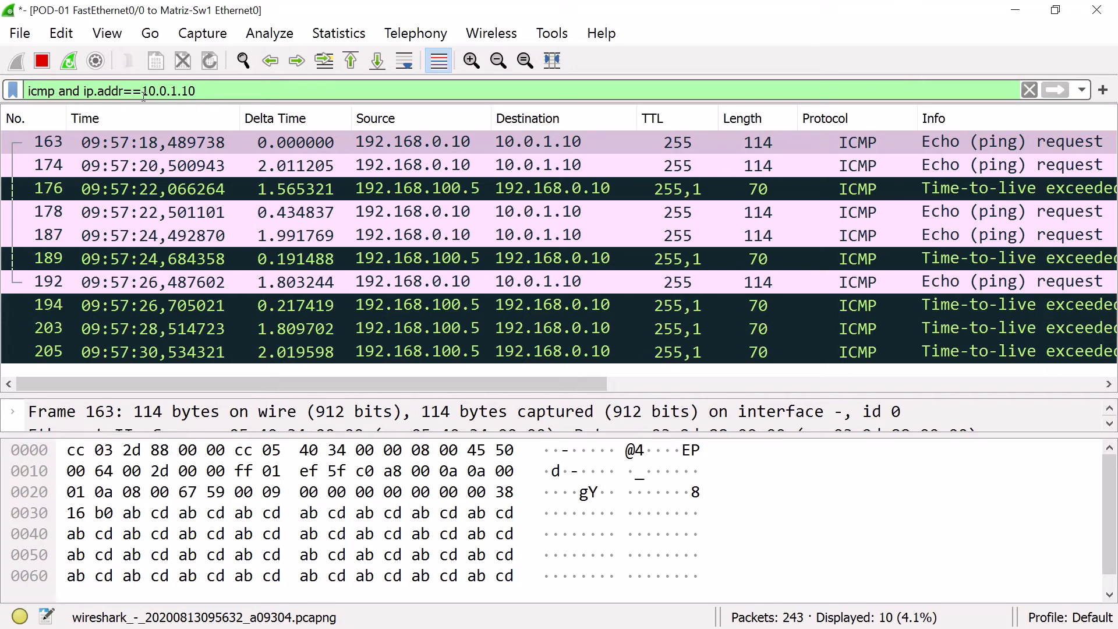
# - Select the first echo request to 10.0.1.10 and examine its source and Info details
pyautogui.click(376, 148)
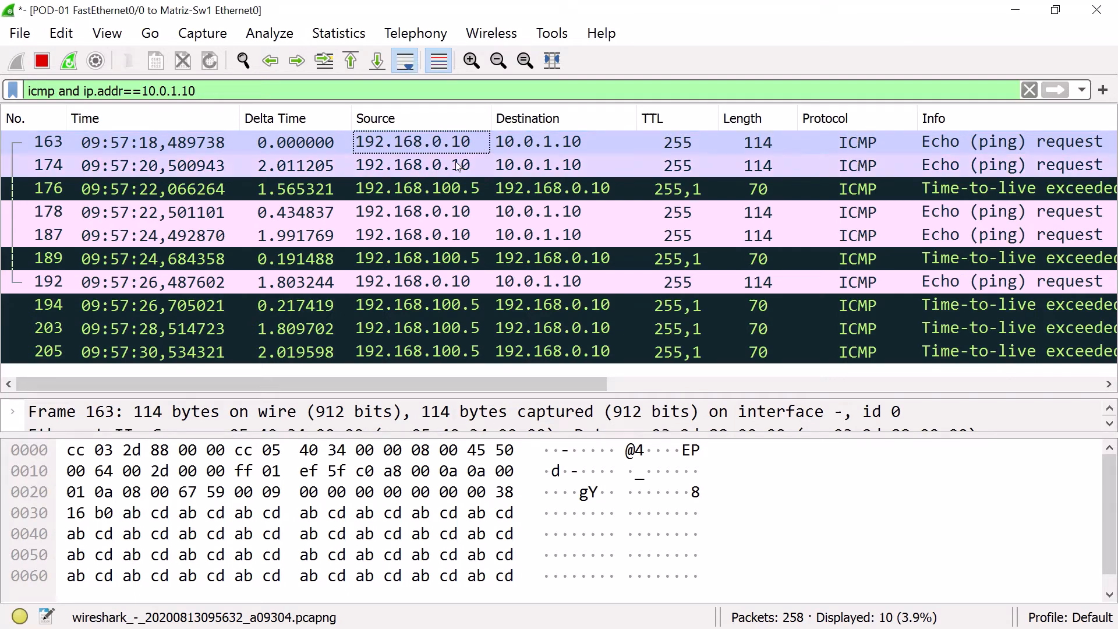
pyautogui.hotkey('alt', 'Tab')
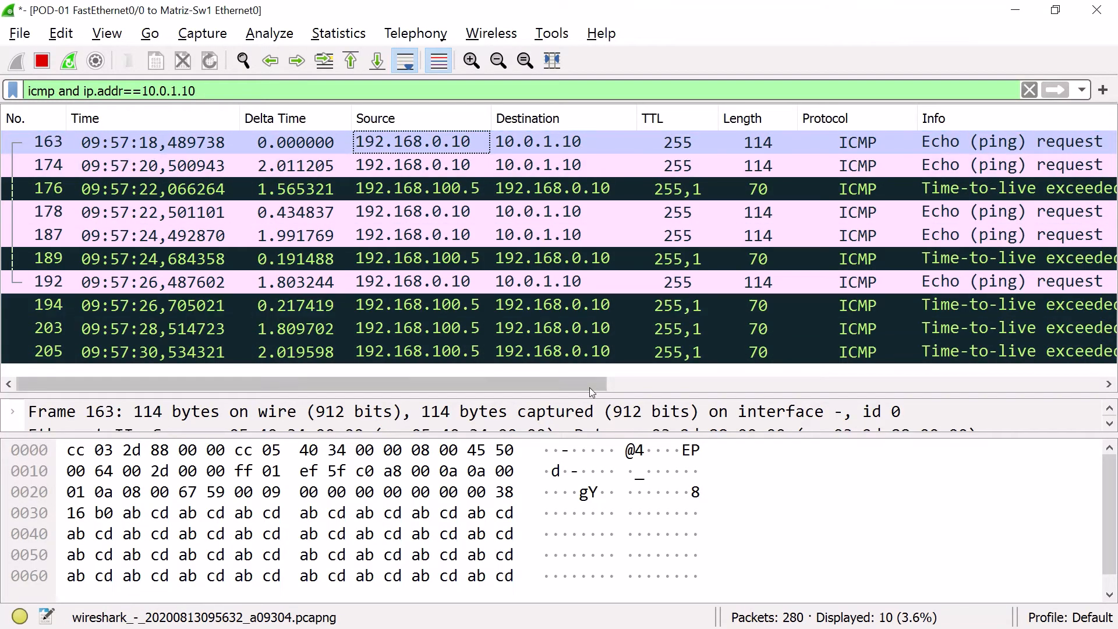
pyautogui.moveTo(579, 390); pyautogui.dragTo(608, 382)
pyautogui.click(969, 146)
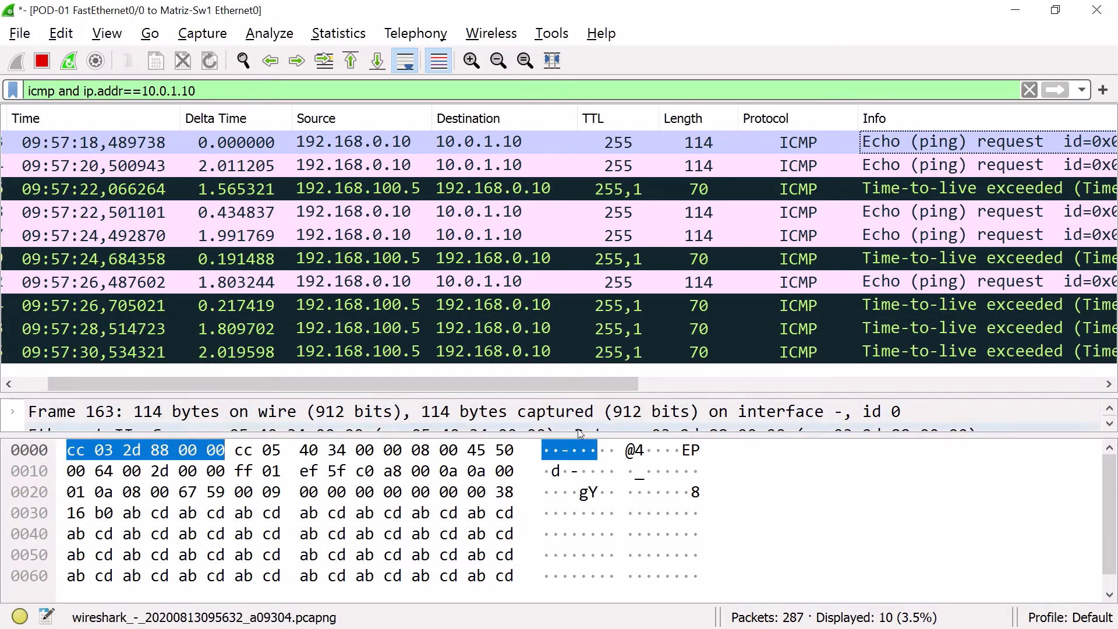
# - Enlarge the packet details, expand the Internet Control Message Protocol section of the first echo request and select its Type field
pyautogui.moveTo(575, 434); pyautogui.dragTo(576, 585)
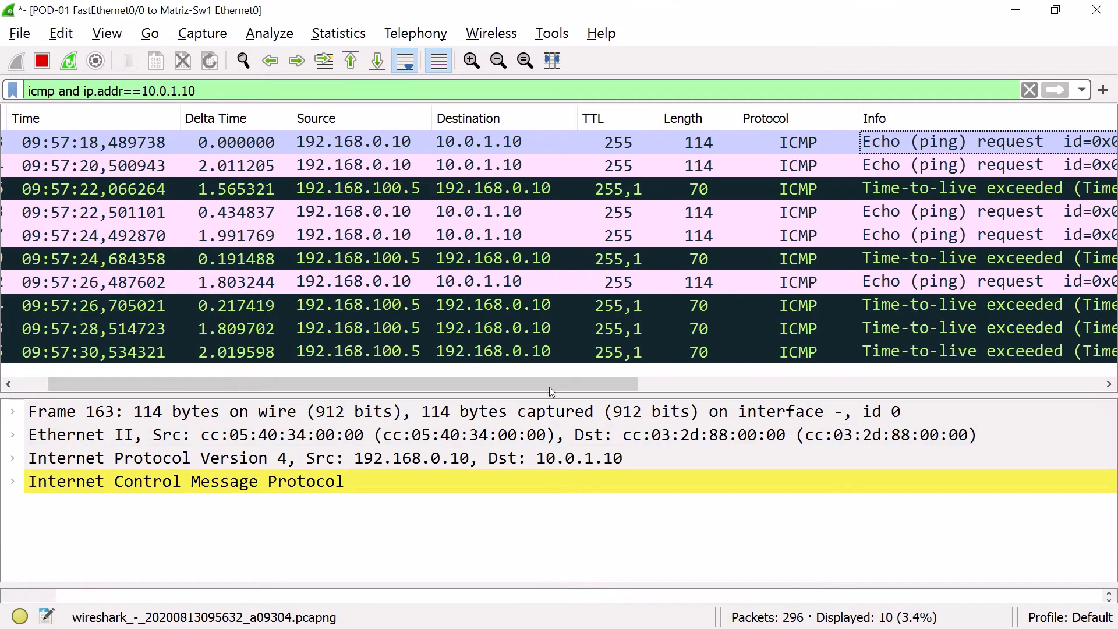
pyautogui.moveTo(547, 394); pyautogui.dragTo(543, 355)
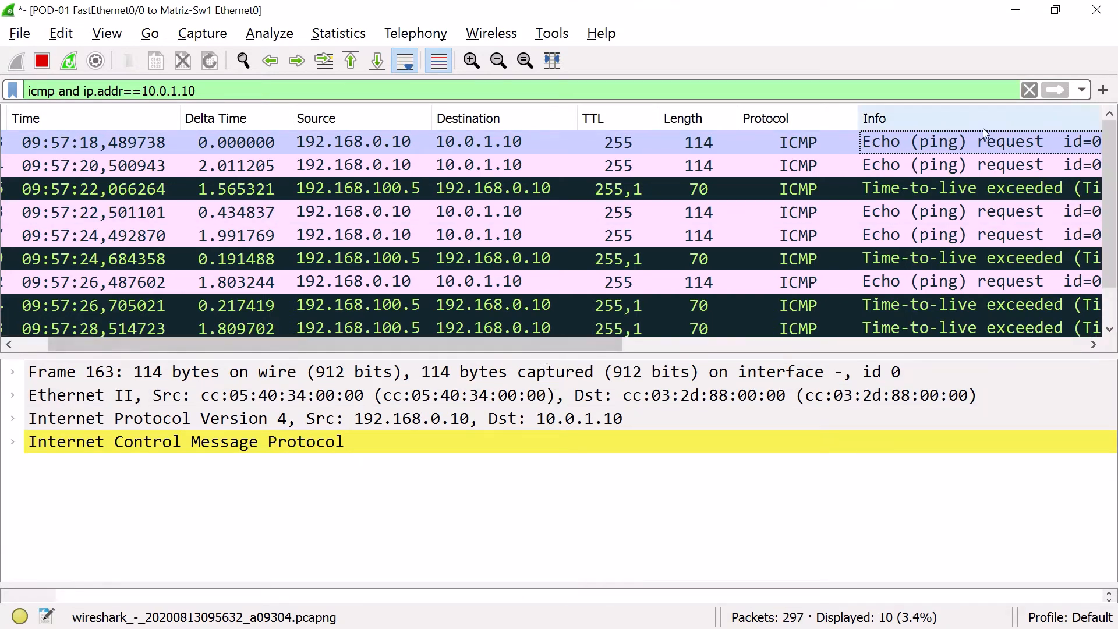
pyautogui.doubleClick(82, 447)
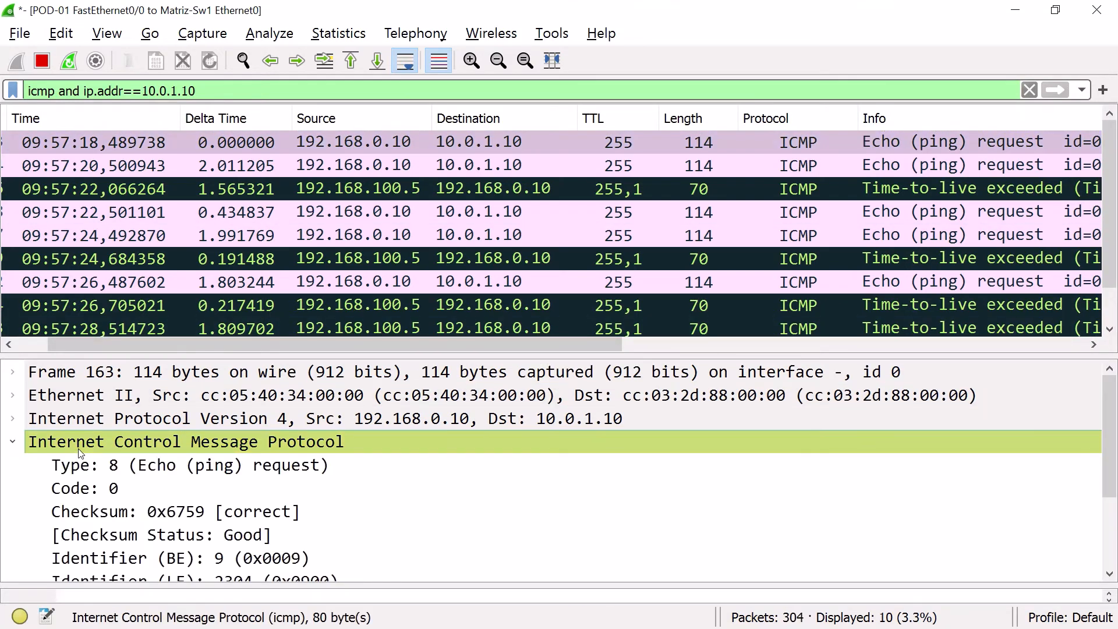
pyautogui.click(82, 465)
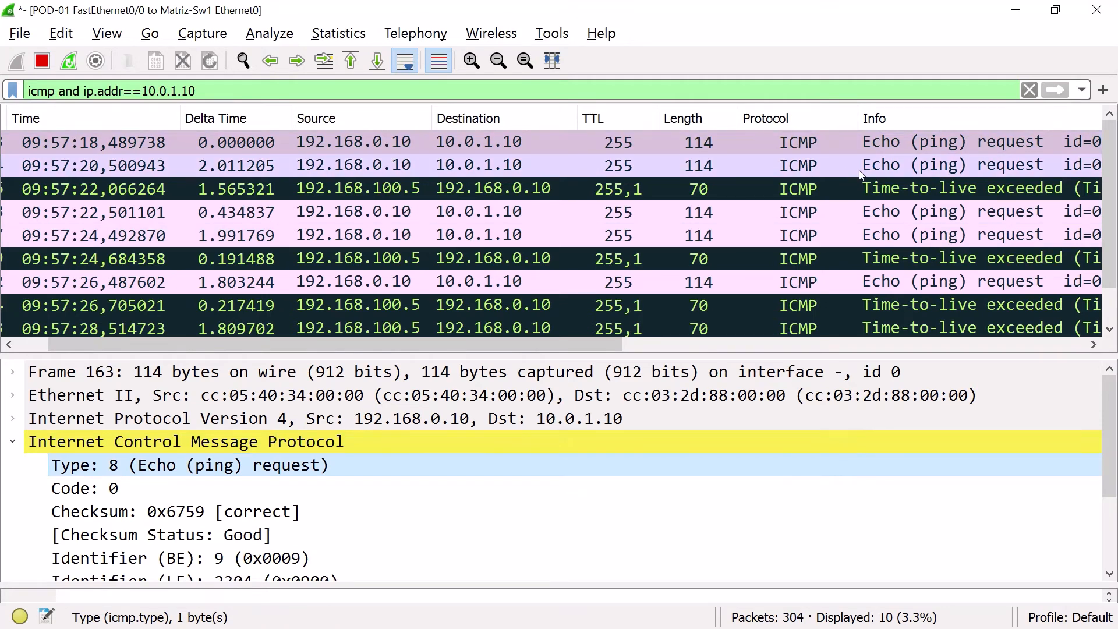
# - Inspect the second echo request and the first Time-to-live exceeded packet from 192.168.100.5 to compare their ICMP types
pyautogui.click(897, 169)
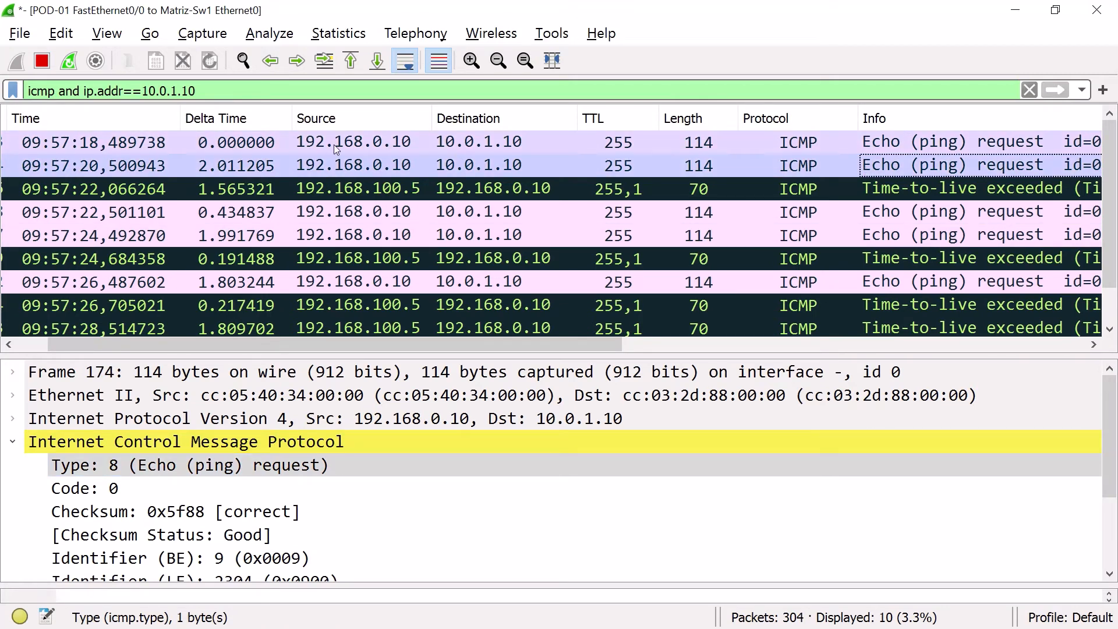
pyautogui.click(368, 166)
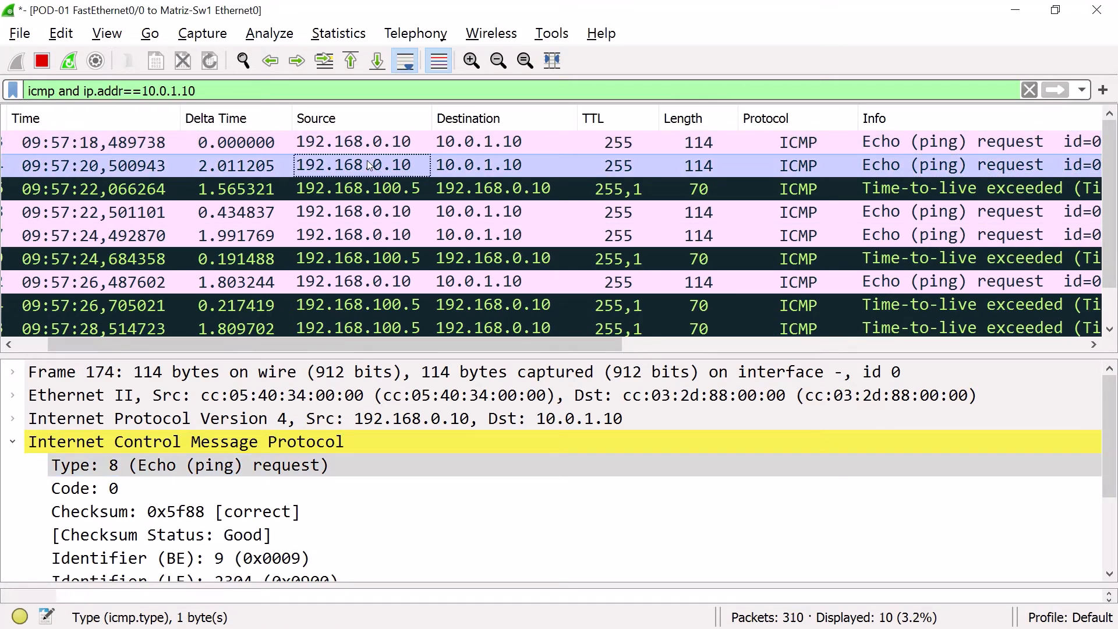
pyautogui.click(334, 189)
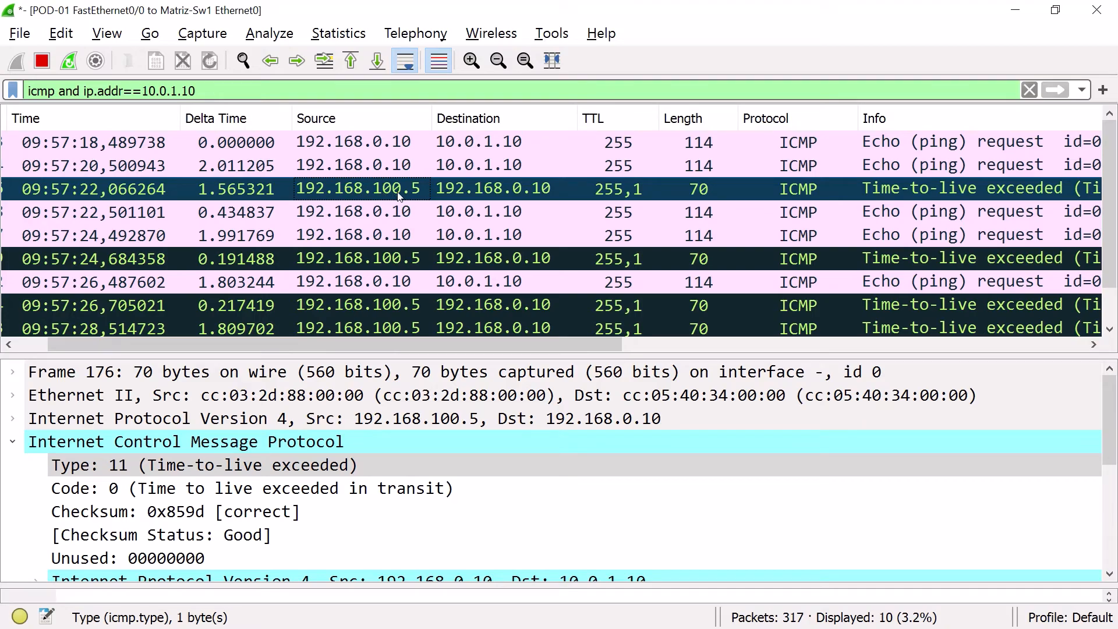
# - Check Matriz-Rt2 in the GNS3 topology, then return to Wireshark and examine the first Time-to-live exceeded packet's Info
pyautogui.hotkey('alt', 'Tab')
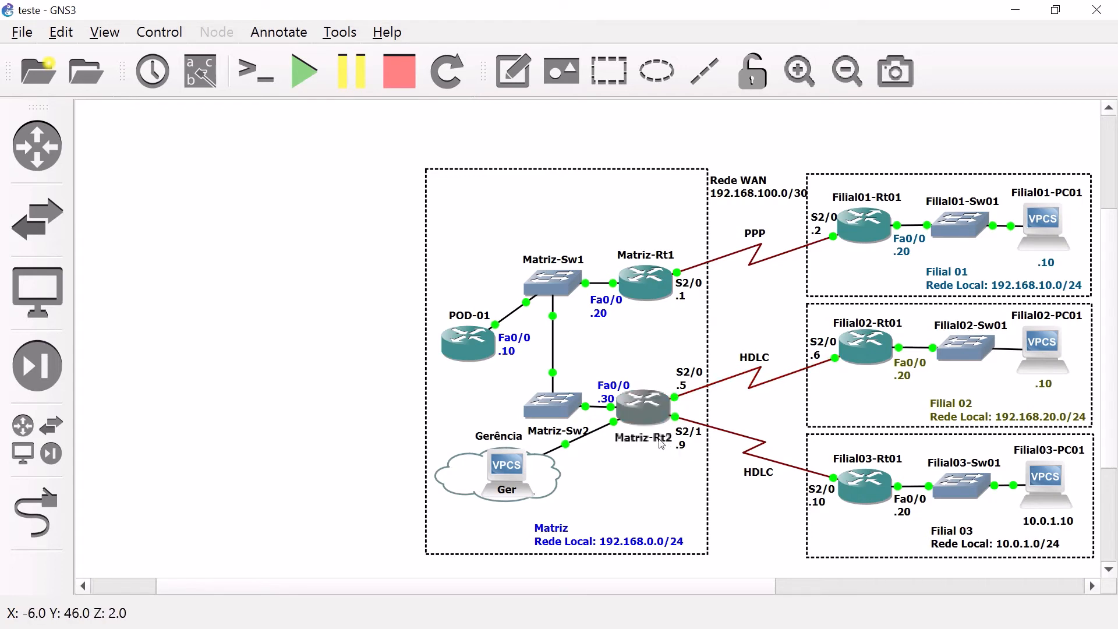
pyautogui.hotkey('alt', 'Tab')
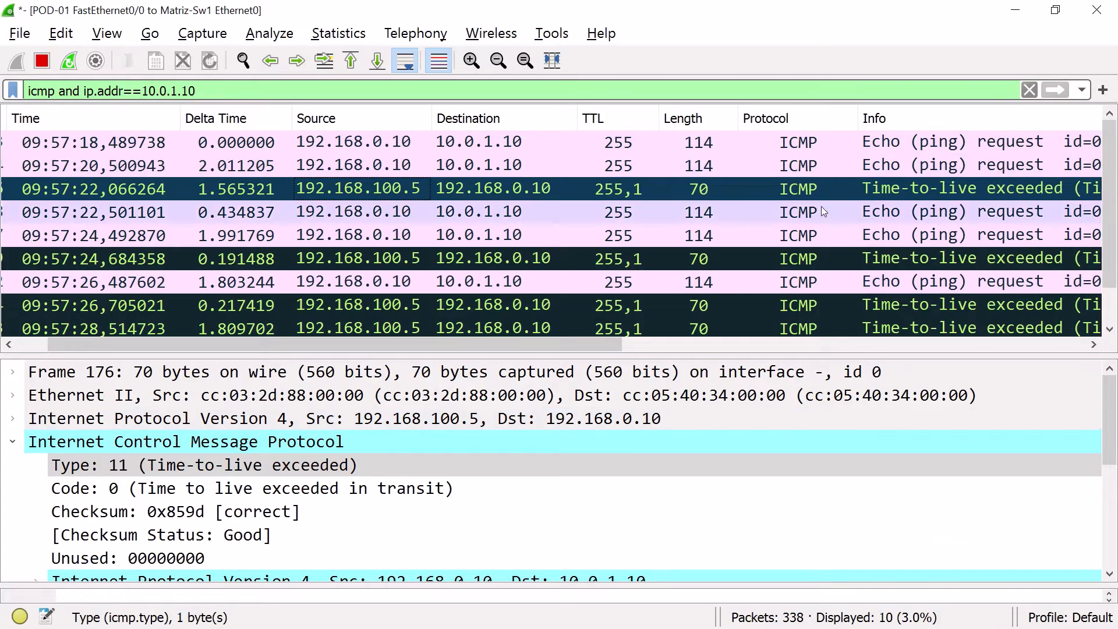
pyautogui.click(864, 190)
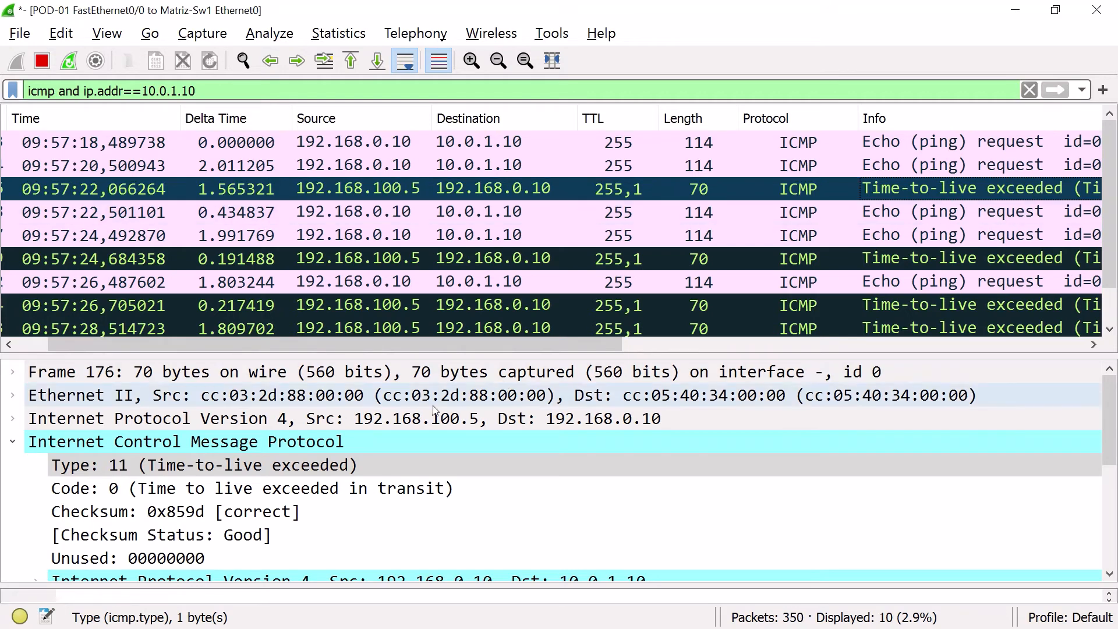
# - Examine the ICMP Type and Code fields of the first Time-to-live exceeded packet from 192.168.100.5
pyautogui.click(227, 492)
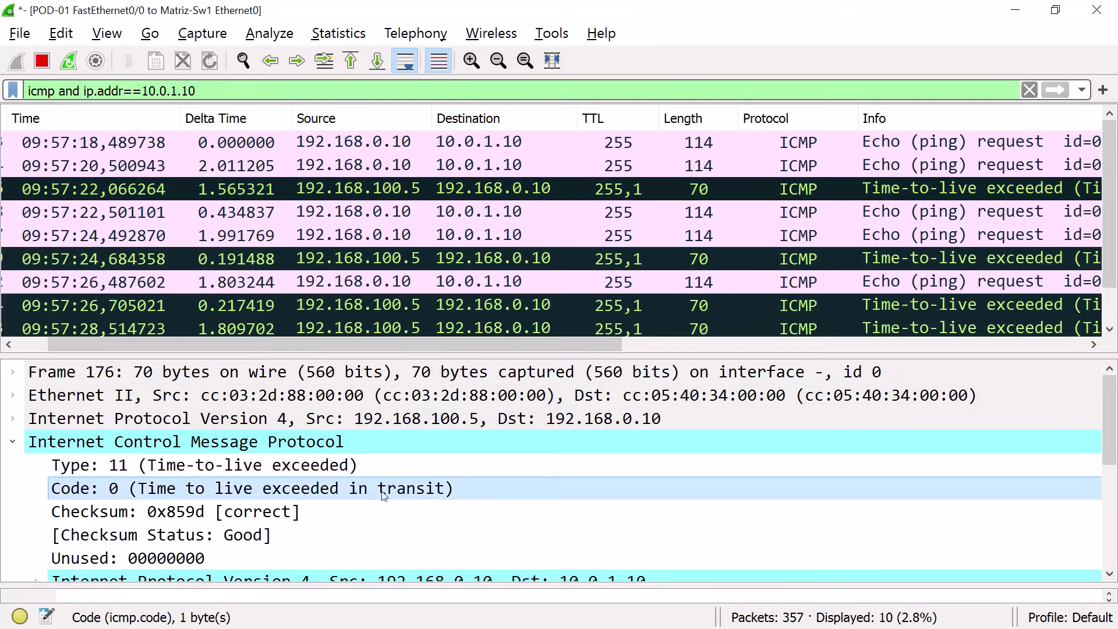
pyautogui.click(244, 473)
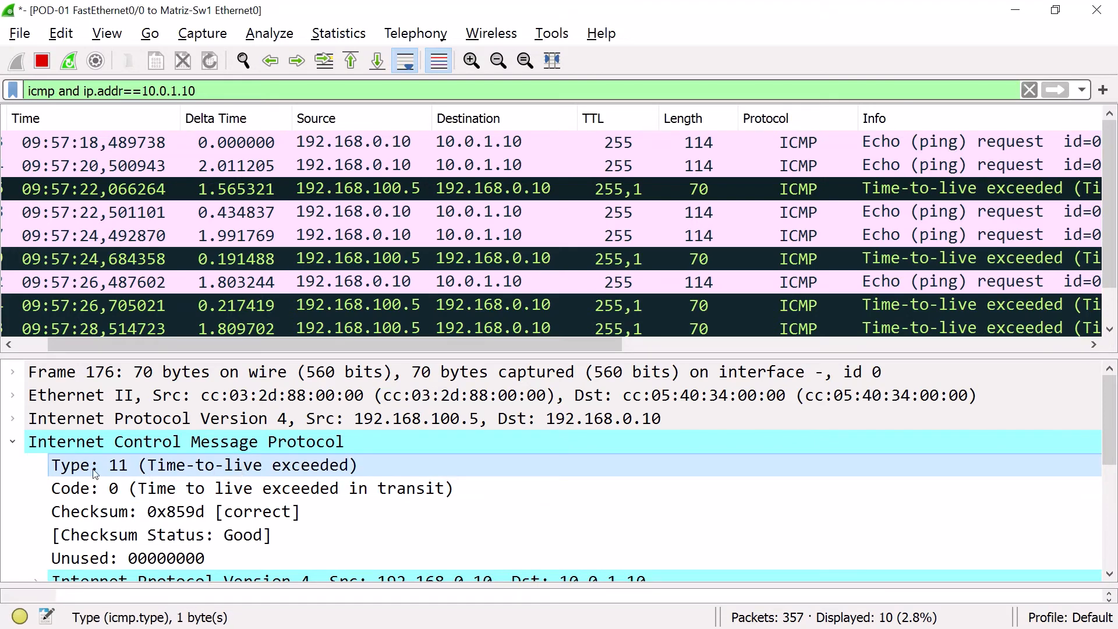
pyautogui.click(87, 490)
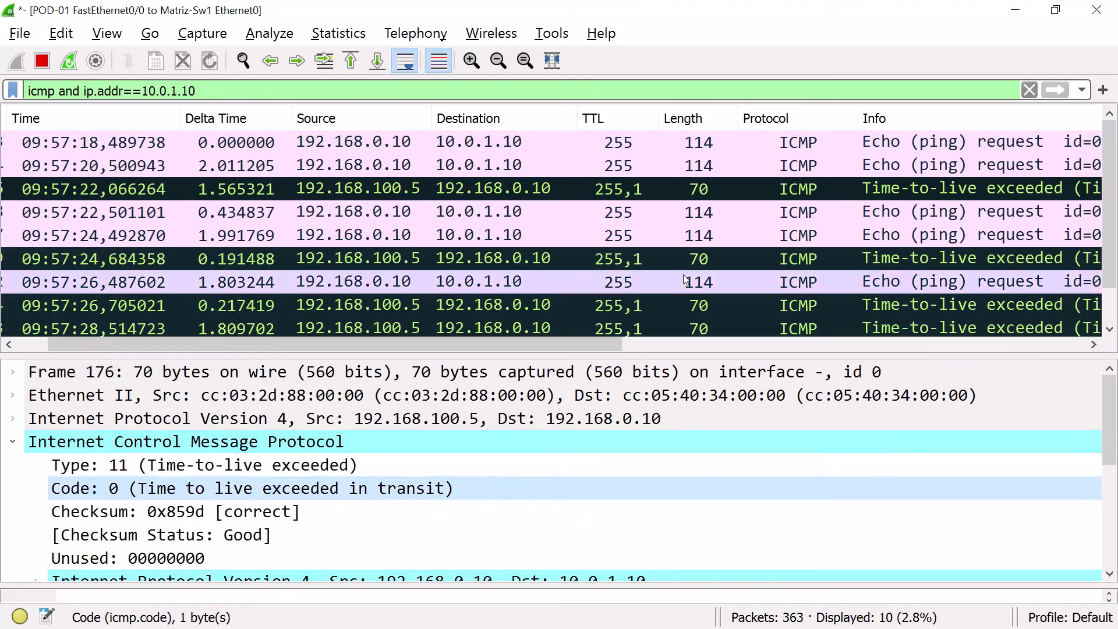
pyautogui.click(756, 188)
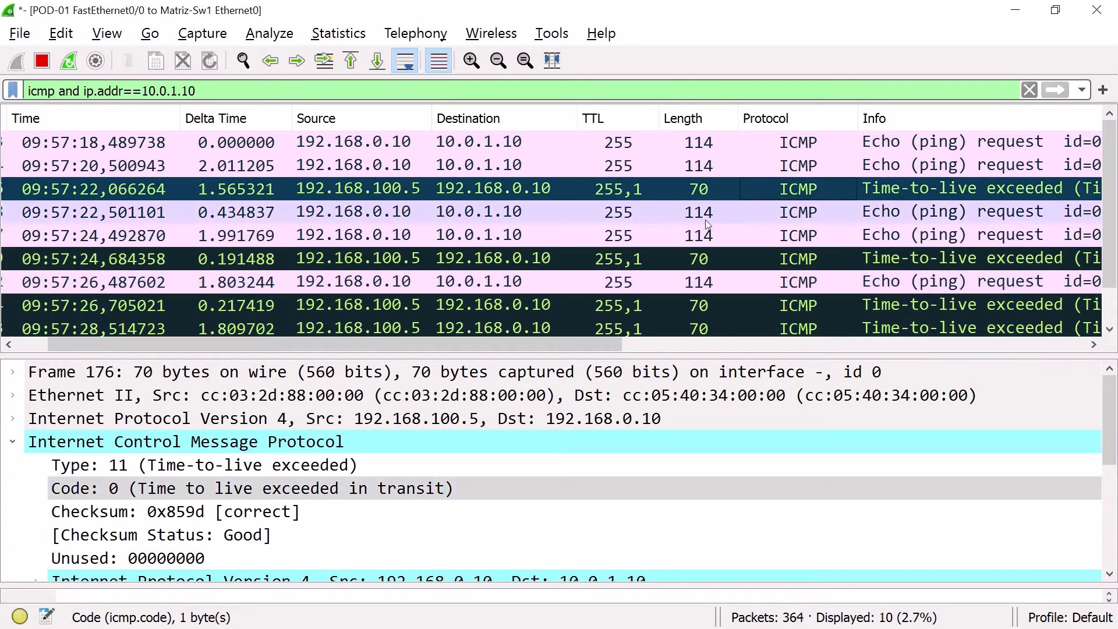
# - Go through the remaining echo requests and Time-to-live exceeded packets in the filtered list, comparing their ICMP details
pyautogui.click(707, 216)
pyautogui.click(705, 236)
pyautogui.click(703, 258)
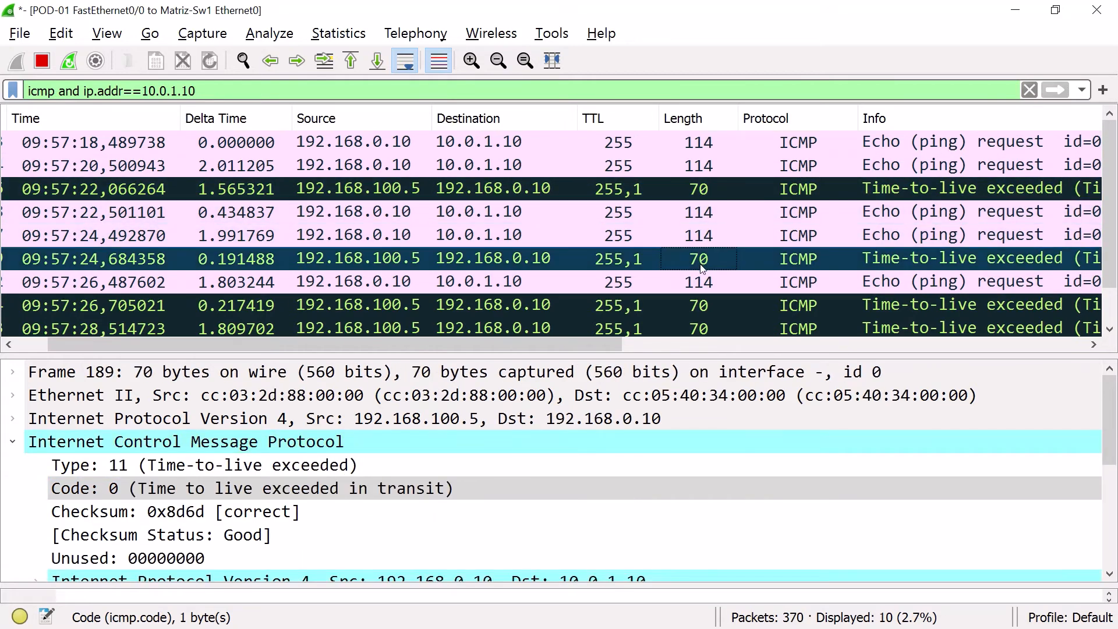
pyautogui.scroll(-1, 810, 279)
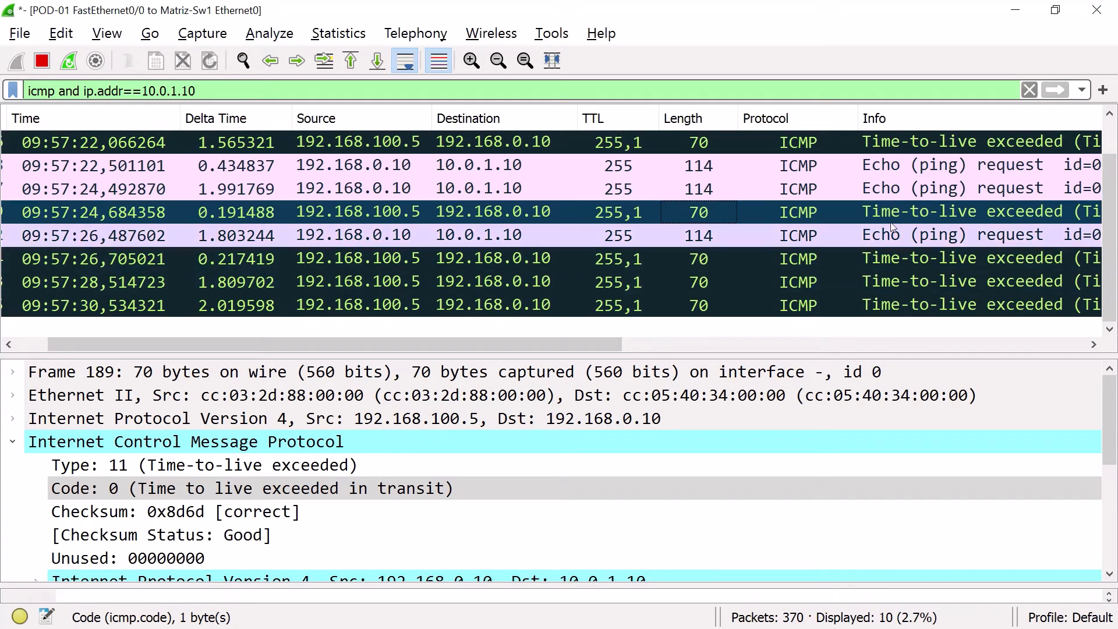
pyautogui.click(883, 267)
pyautogui.click(877, 282)
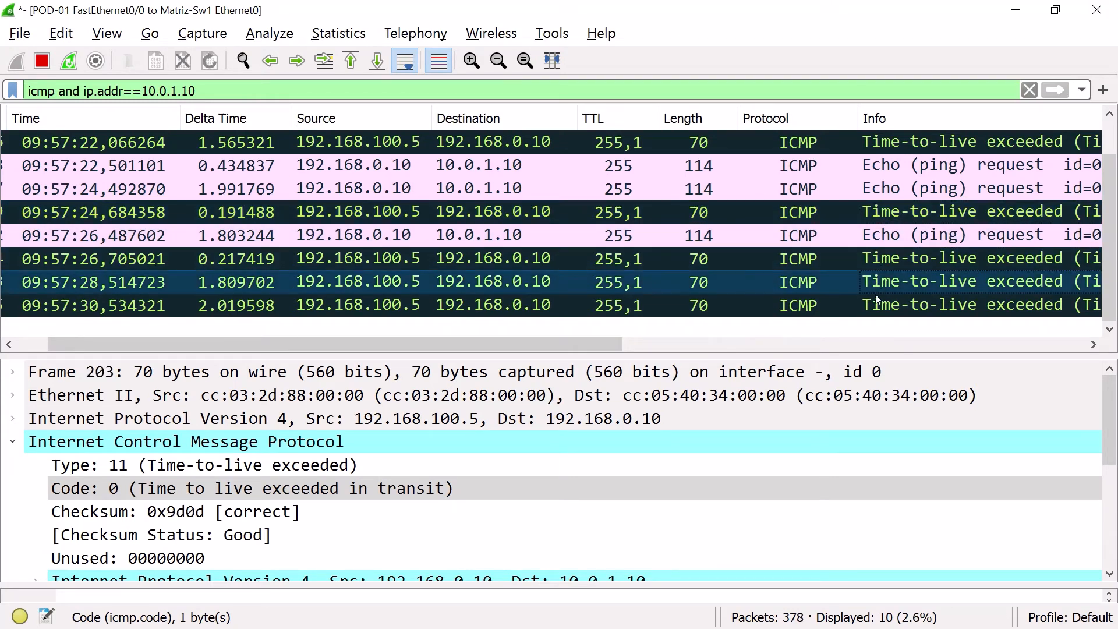
pyautogui.click(876, 302)
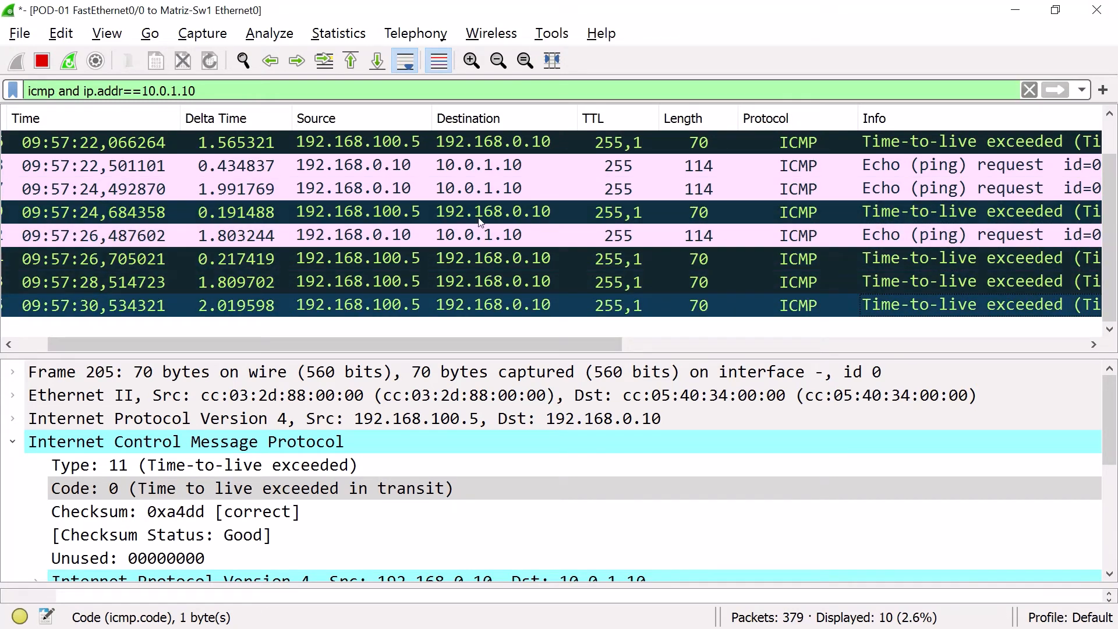
pyautogui.scroll(1, 478, 218)
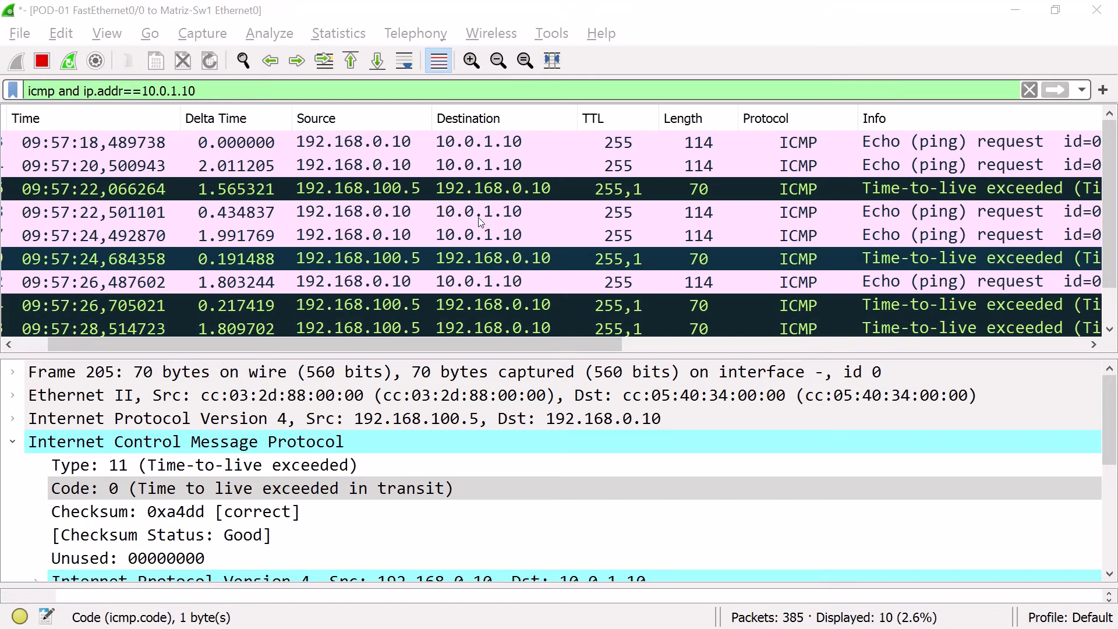
# - Check the ping output in the POD-01 Telnet console, then return to the first Time-to-live exceeded packet in Wireshark
pyautogui.hotkey('alt', 'Tab')
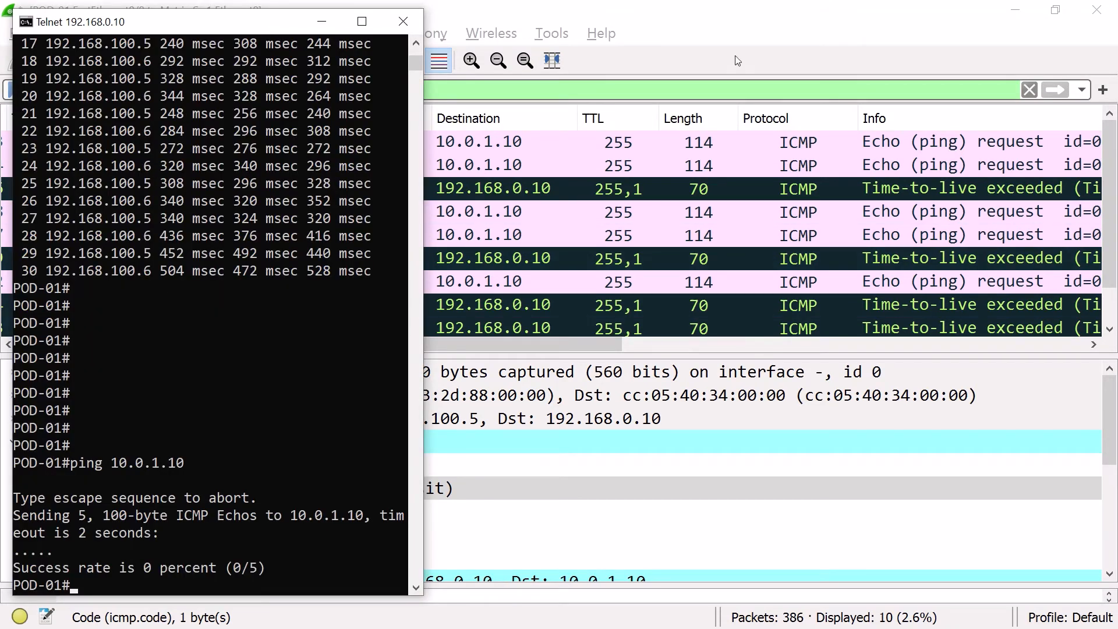
pyautogui.click(731, 40)
pyautogui.click(973, 194)
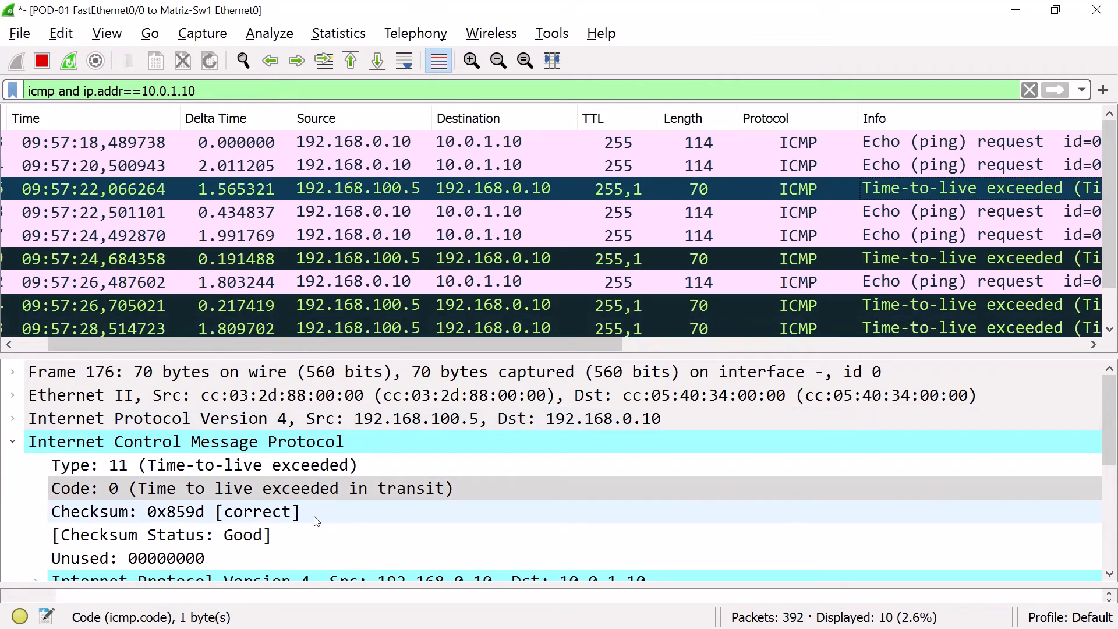
pyautogui.click(775, 194)
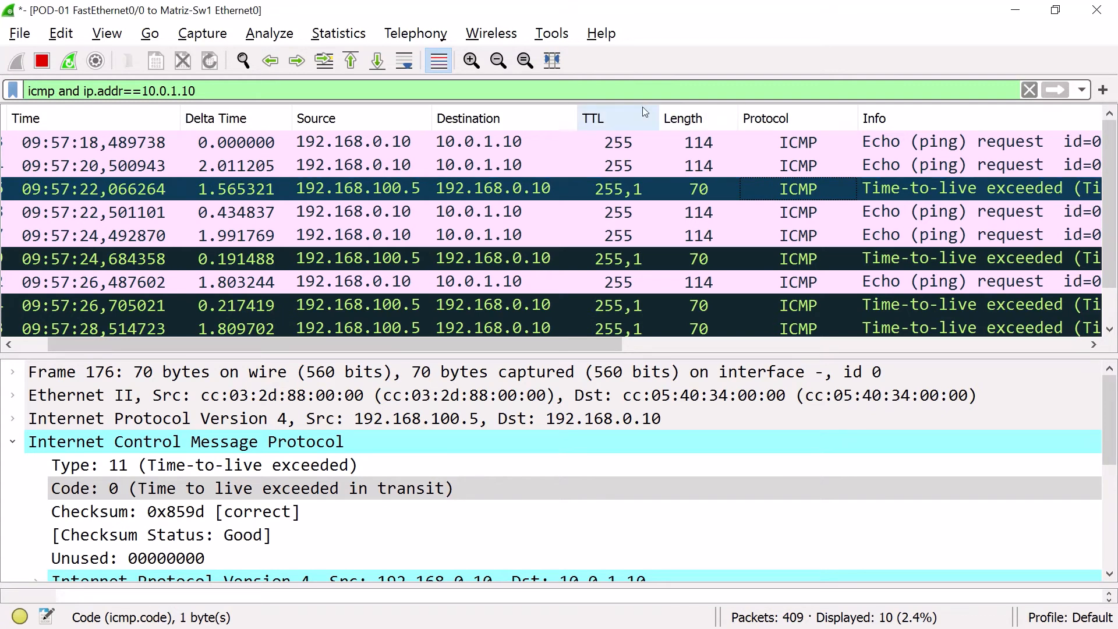
# - Switch to GNS3 and start a Cisco HDLC packet capture on the Matriz-Rt2 to Filial02-Rt01 serial link, launching the visualization program
pyautogui.click(1014, 9)
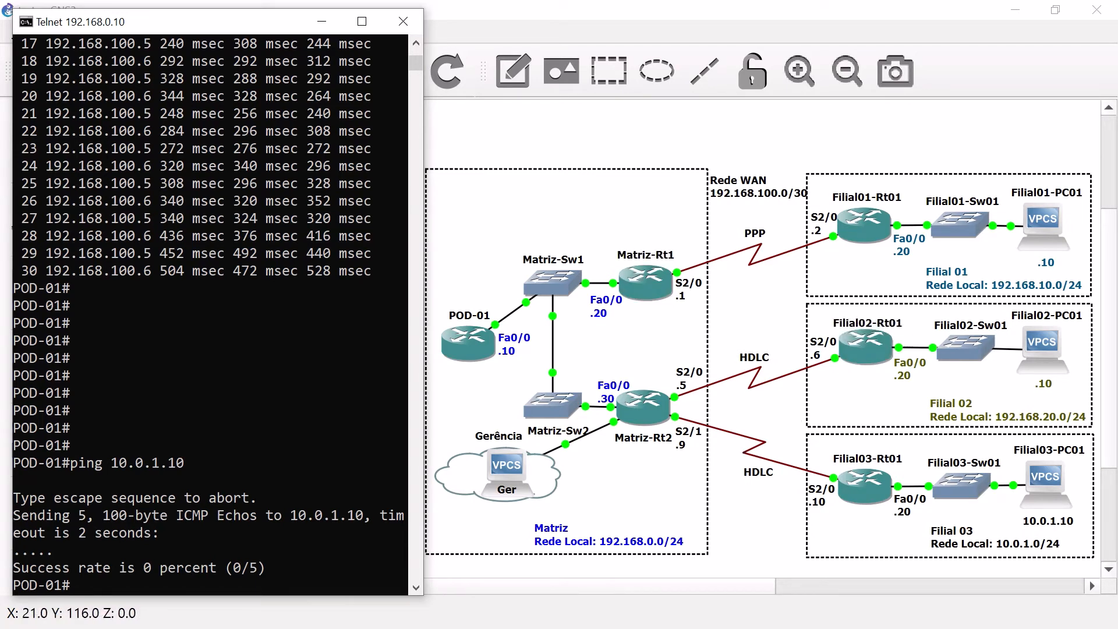
pyautogui.click(750, 373)
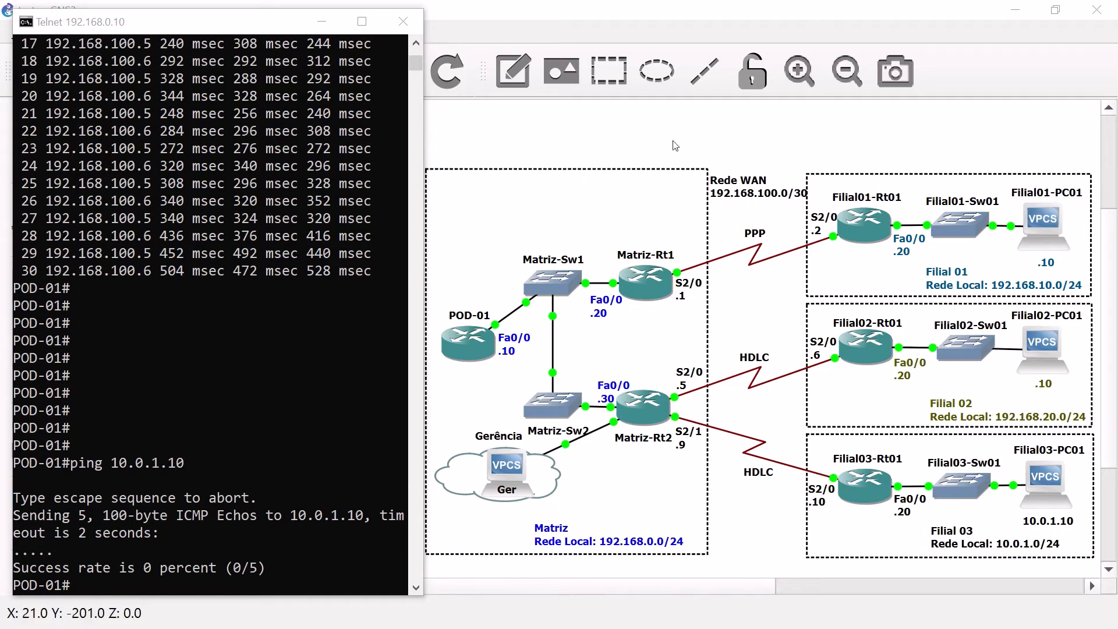
pyautogui.click(495, 149)
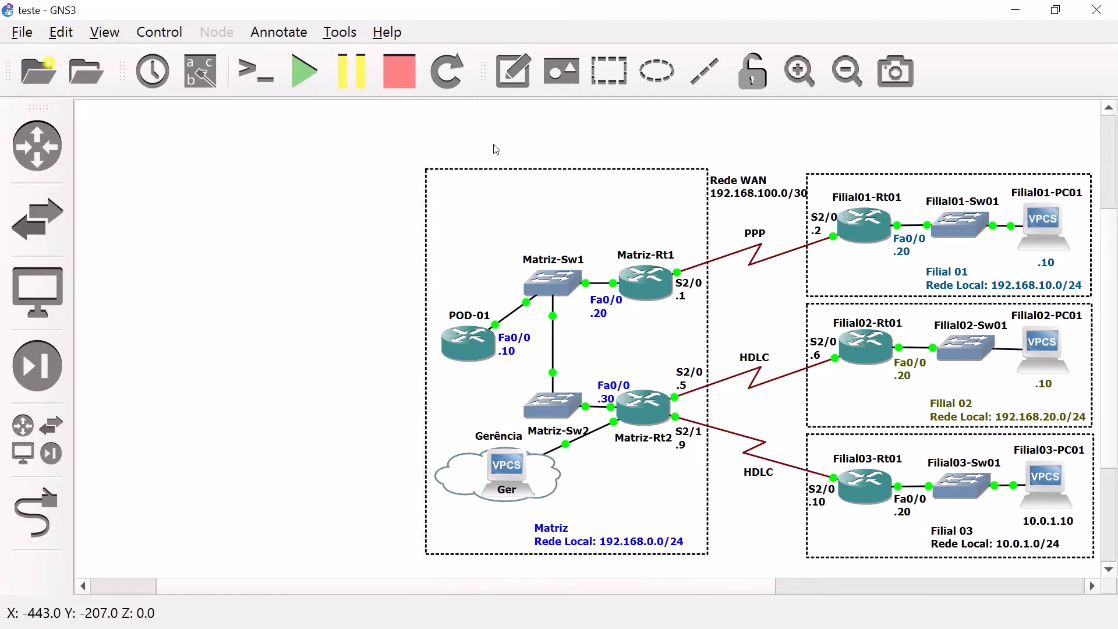
pyautogui.rightClick(756, 373)
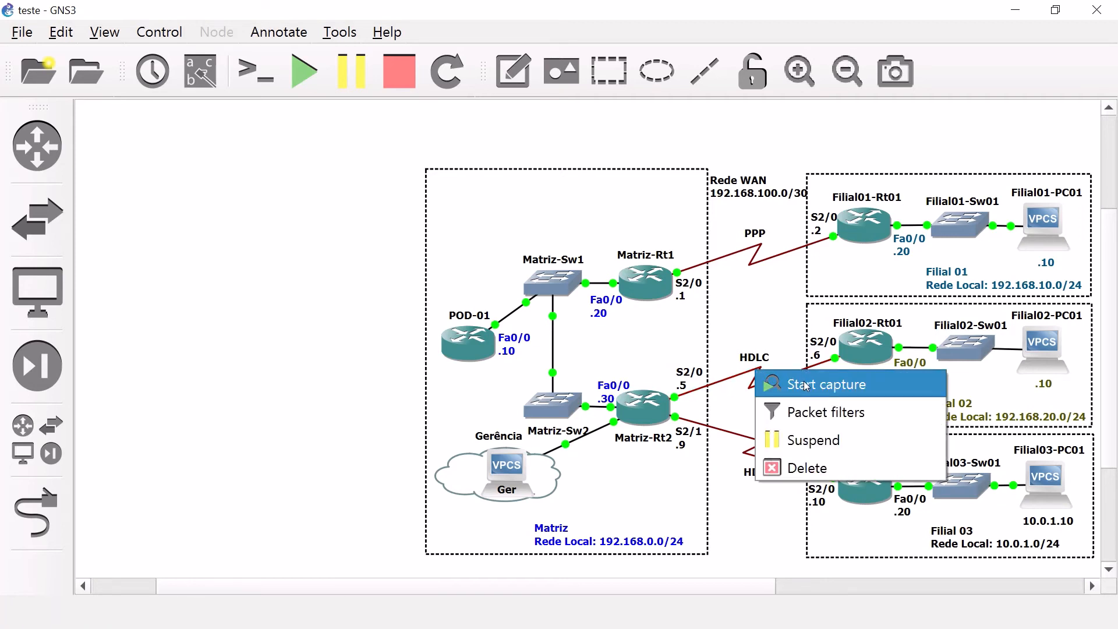
pyautogui.click(833, 389)
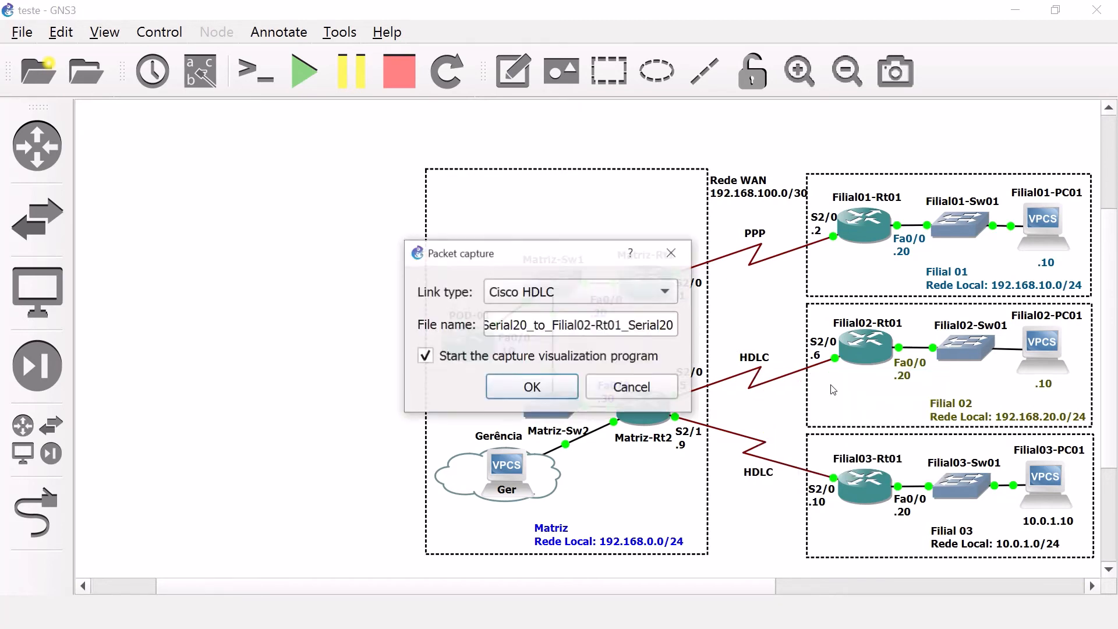
pyautogui.click(556, 389)
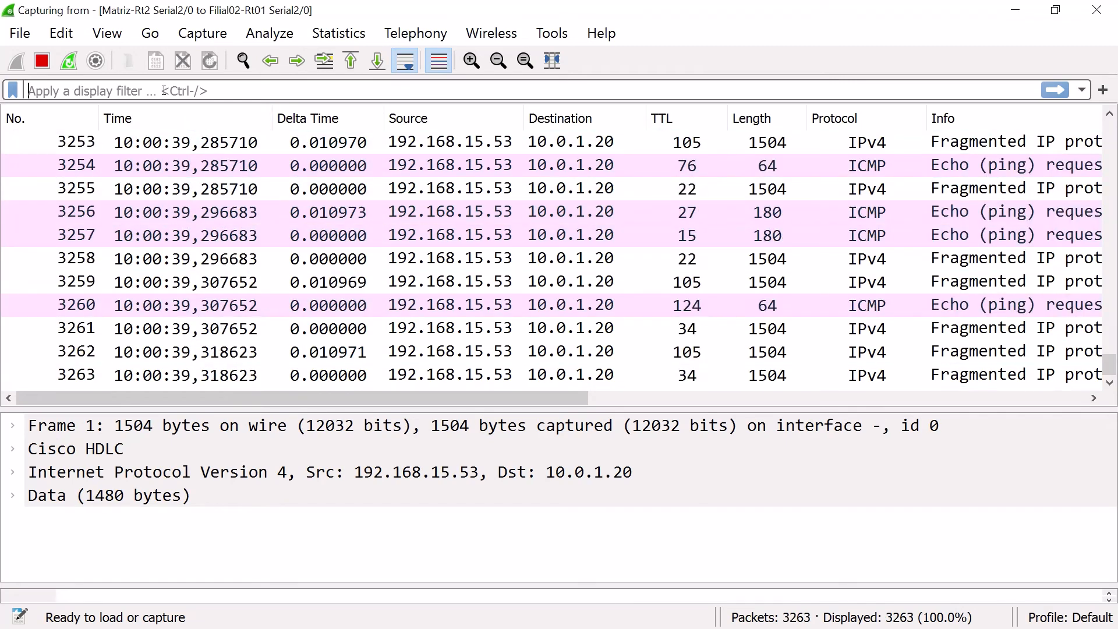
# - Filter the serial link capture with "ip.addr==192.168.0.10 and icmp"
pyautogui.write('ip')
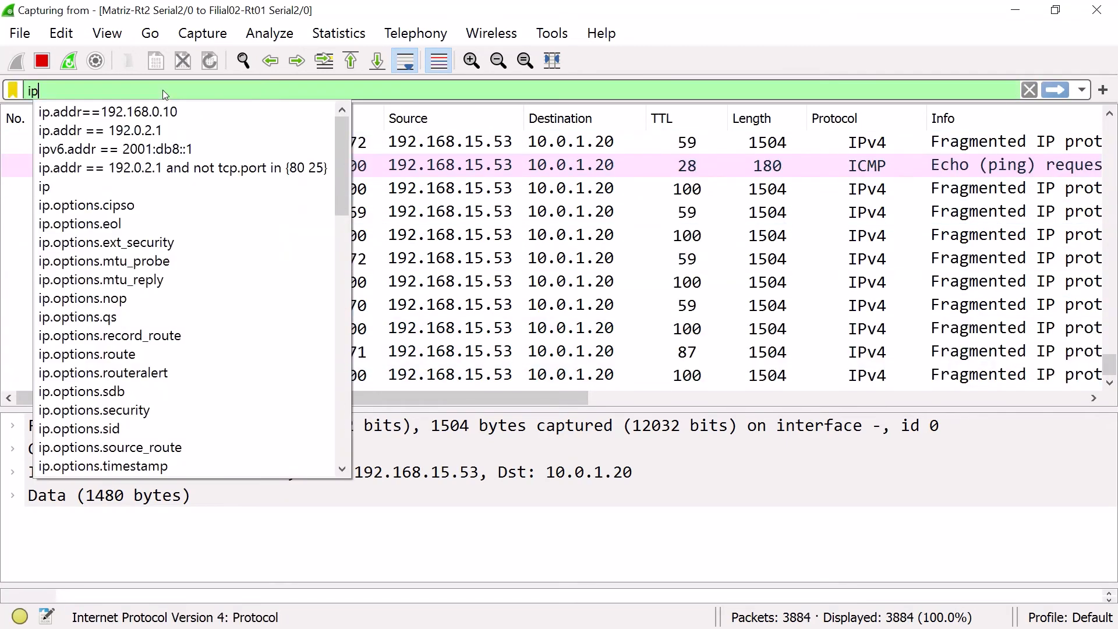
pyautogui.write('.add')
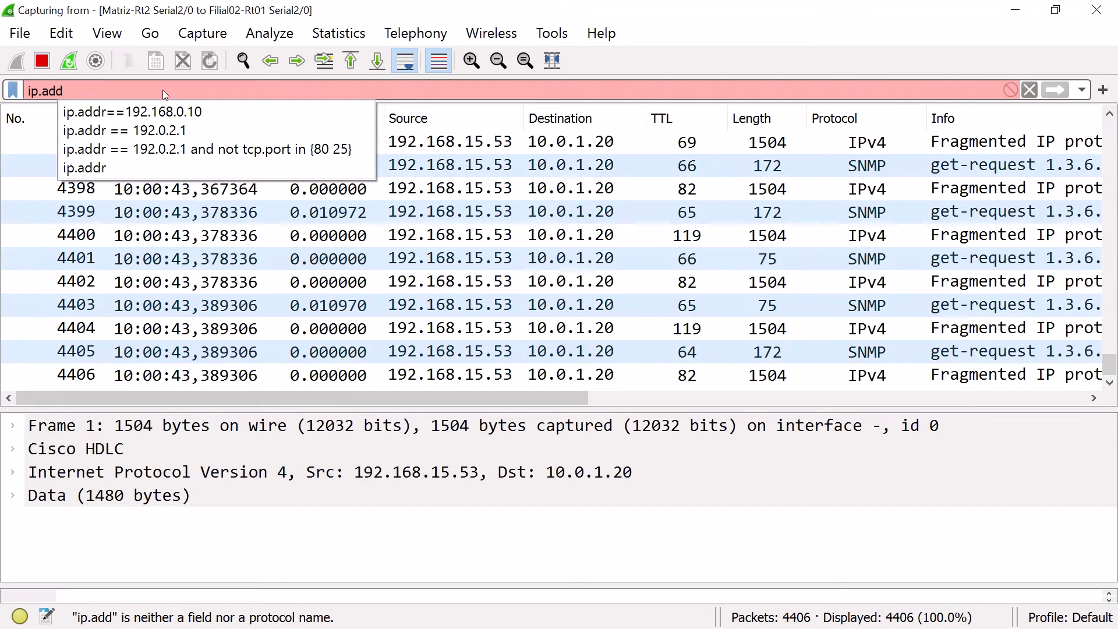
pyautogui.write('r==192.')
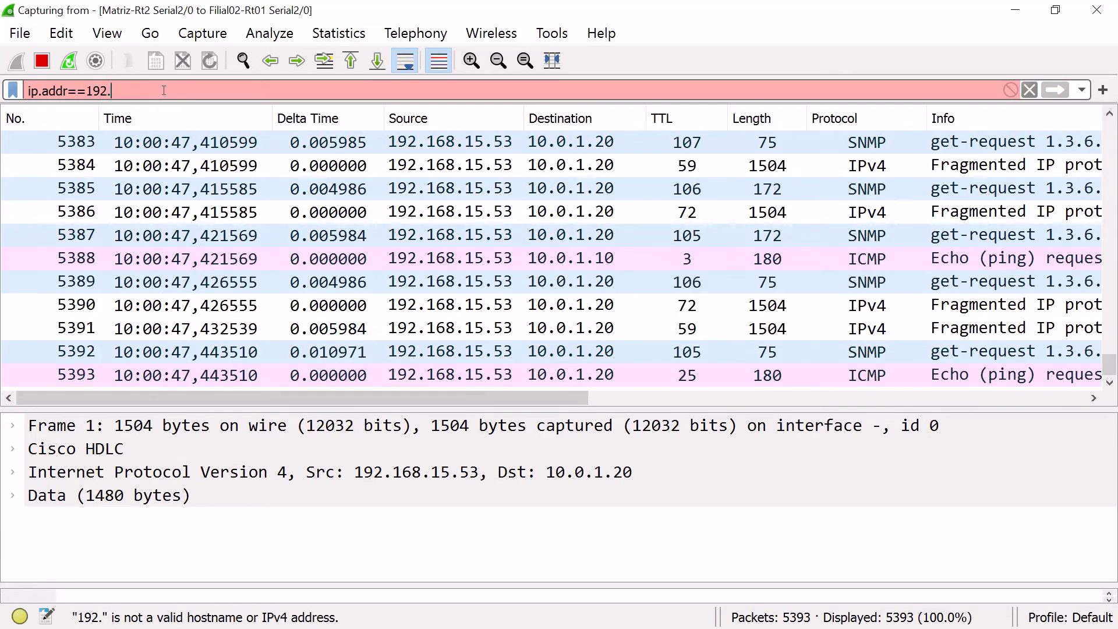
pyautogui.write('168.0.1')
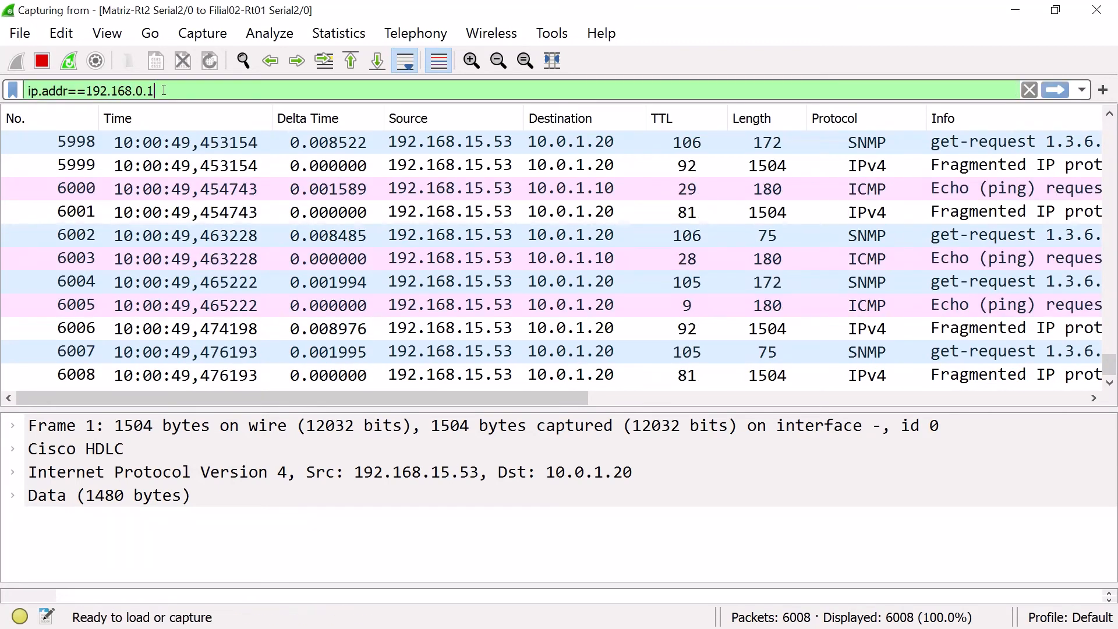
pyautogui.write('0')
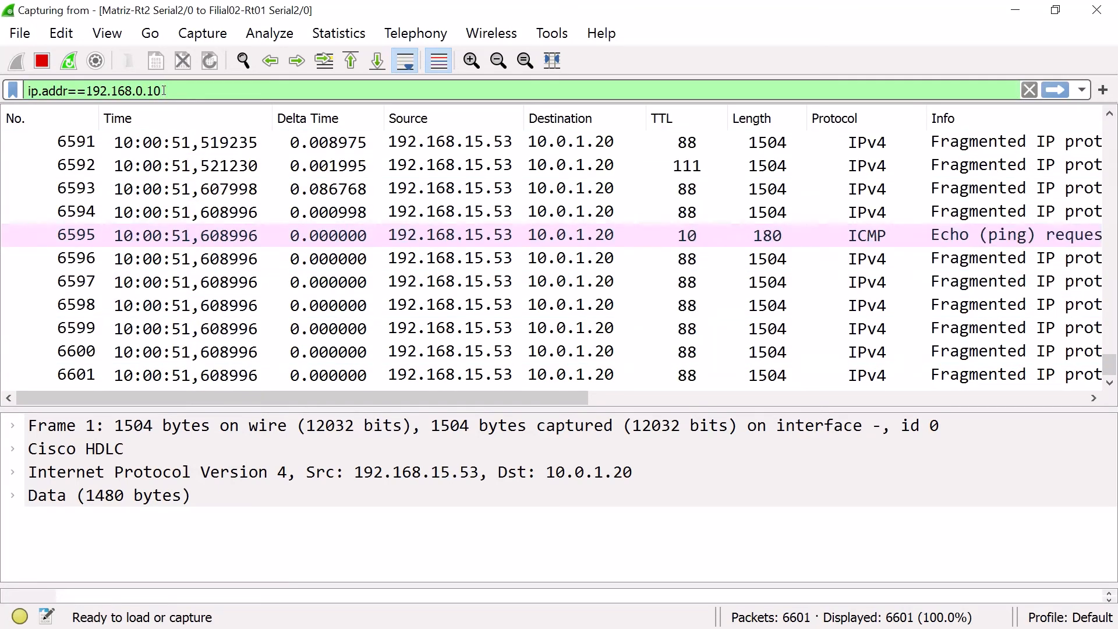
pyautogui.write(' and icmp')
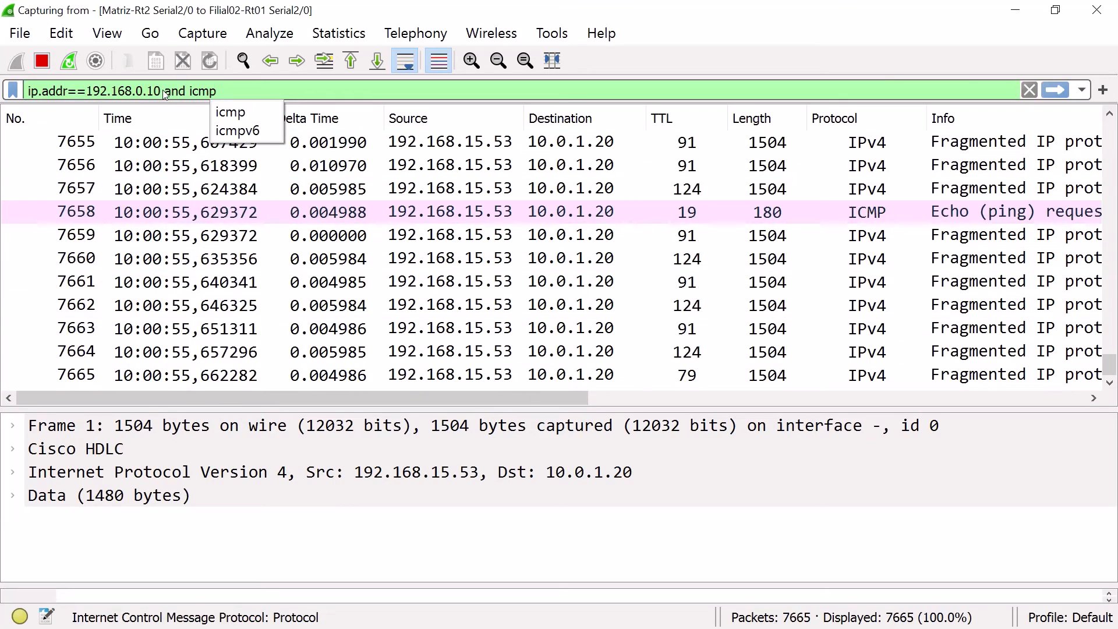
pyautogui.press('Return')
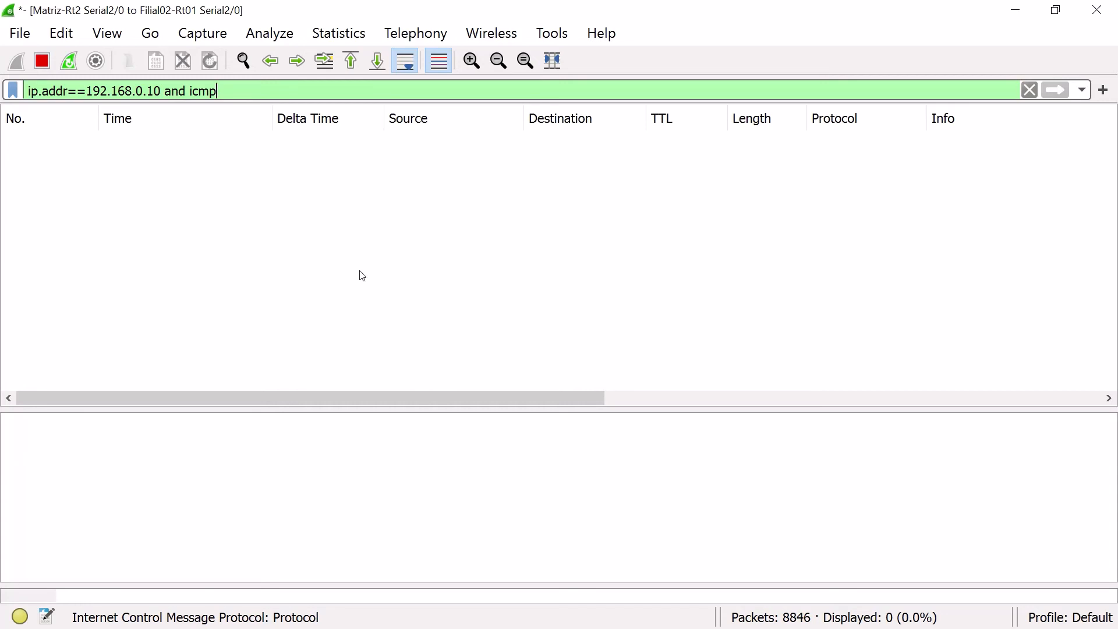
# - Switch to the POD-01 Telnet console and run ping 10.0.1.10 again
pyautogui.press('alt')
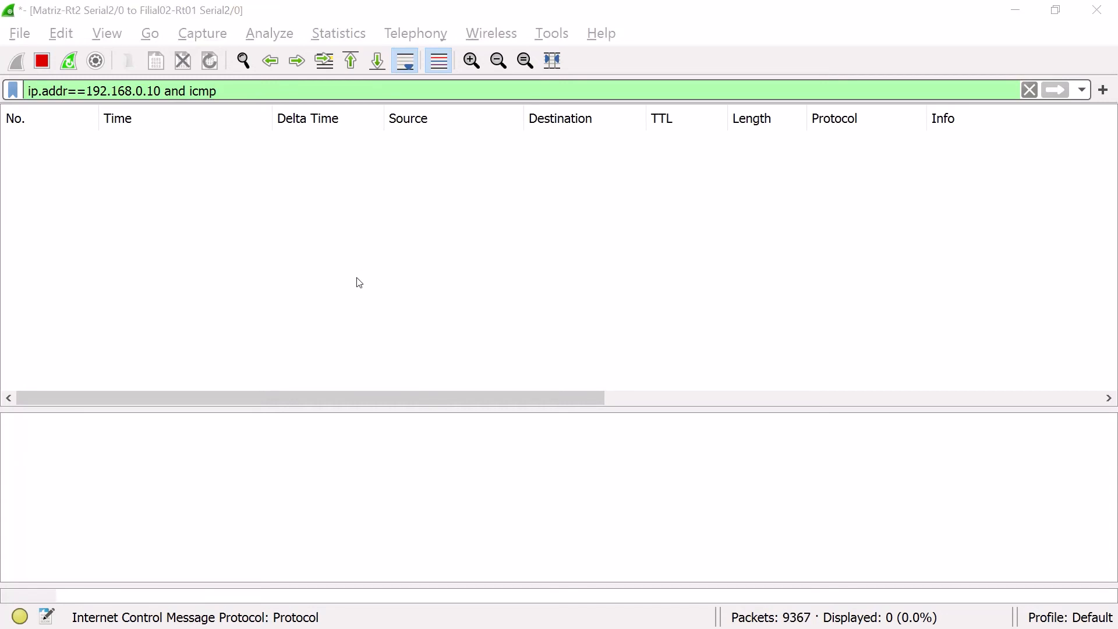
pyautogui.hotkey('alt', 'Tab')
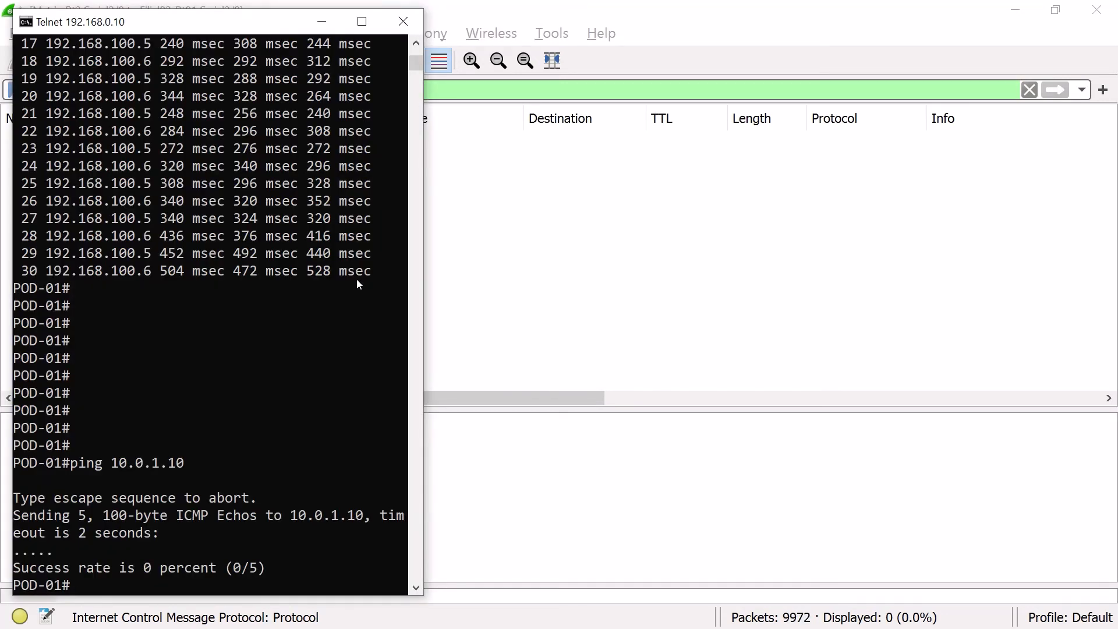
pyautogui.press('Up')
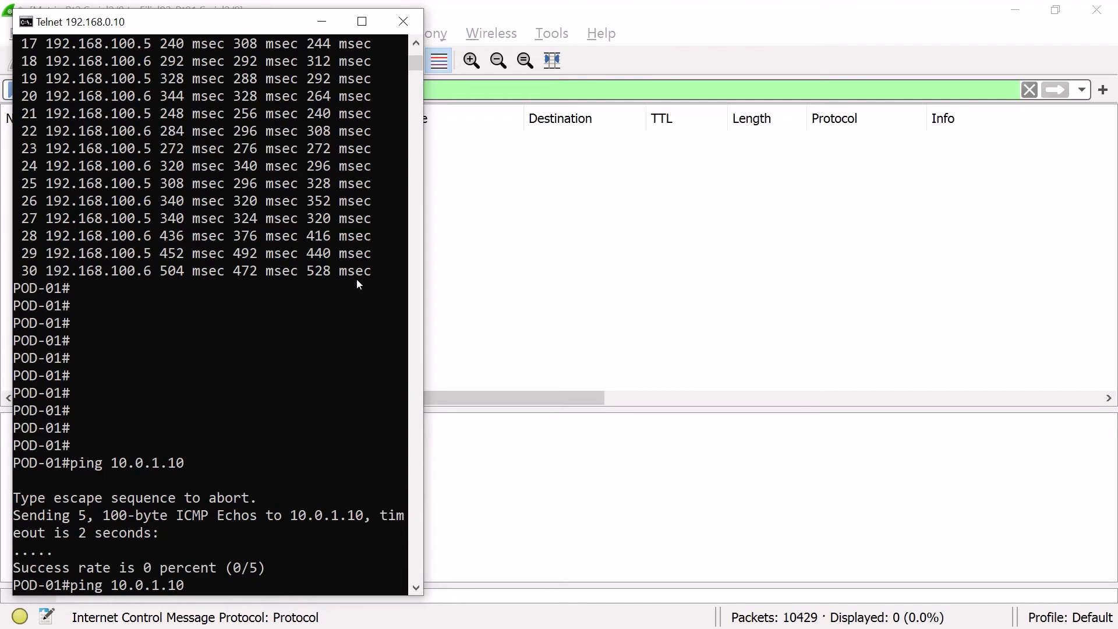
pyautogui.press('Return')
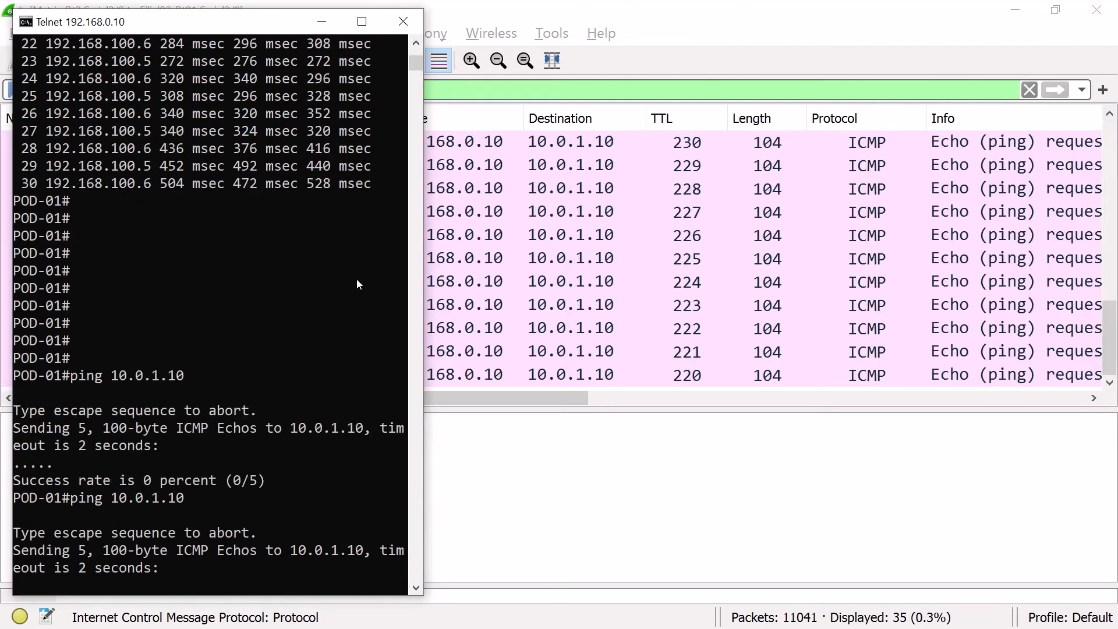
# - Return to the serial link capture, turn off live auto-scrolling and look back through the echo requests' TTL values
pyautogui.click(737, 253)
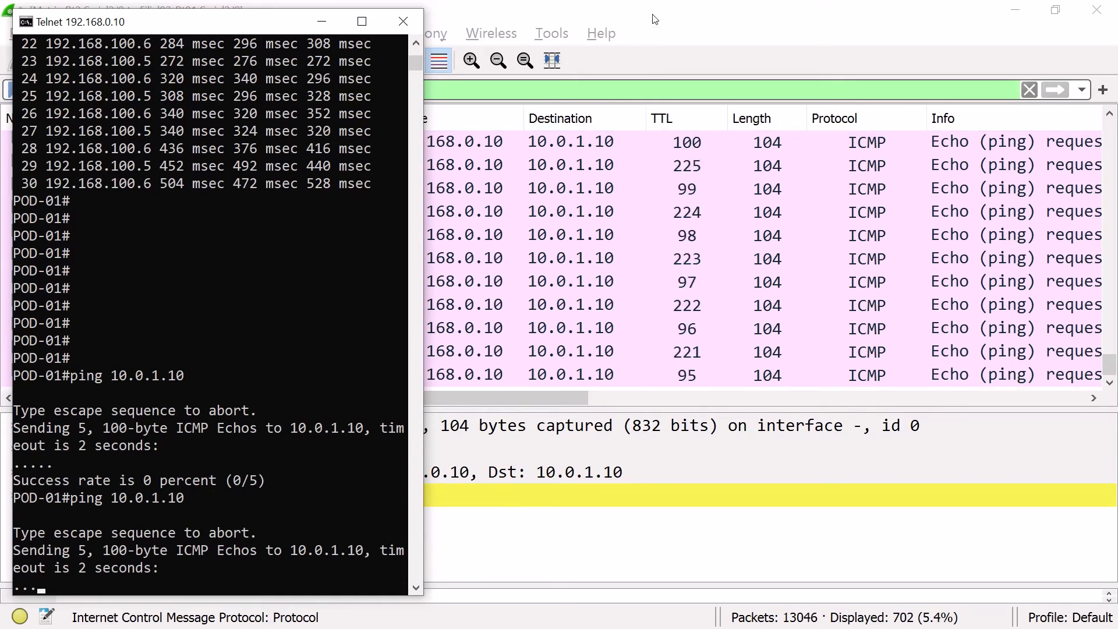
pyautogui.click(655, 19)
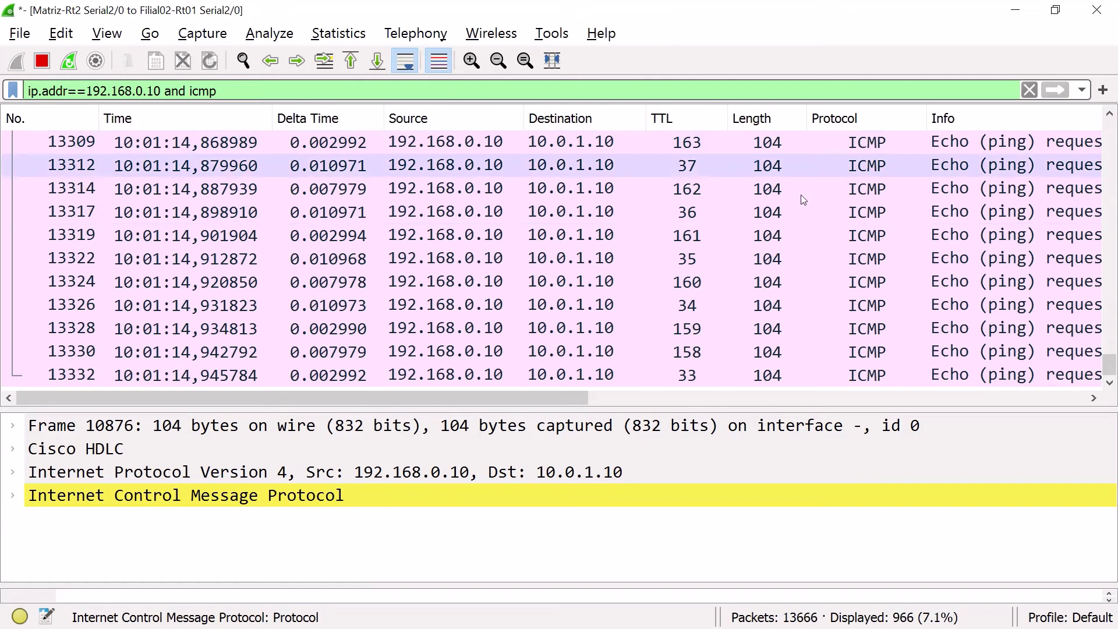
pyautogui.click(768, 192)
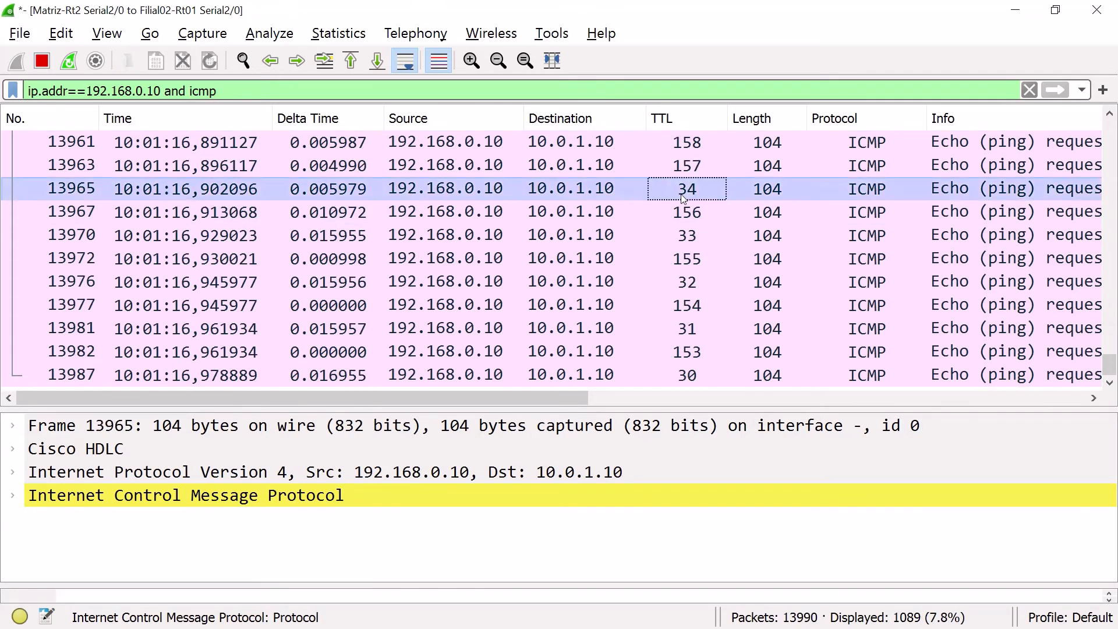
pyautogui.click(405, 61)
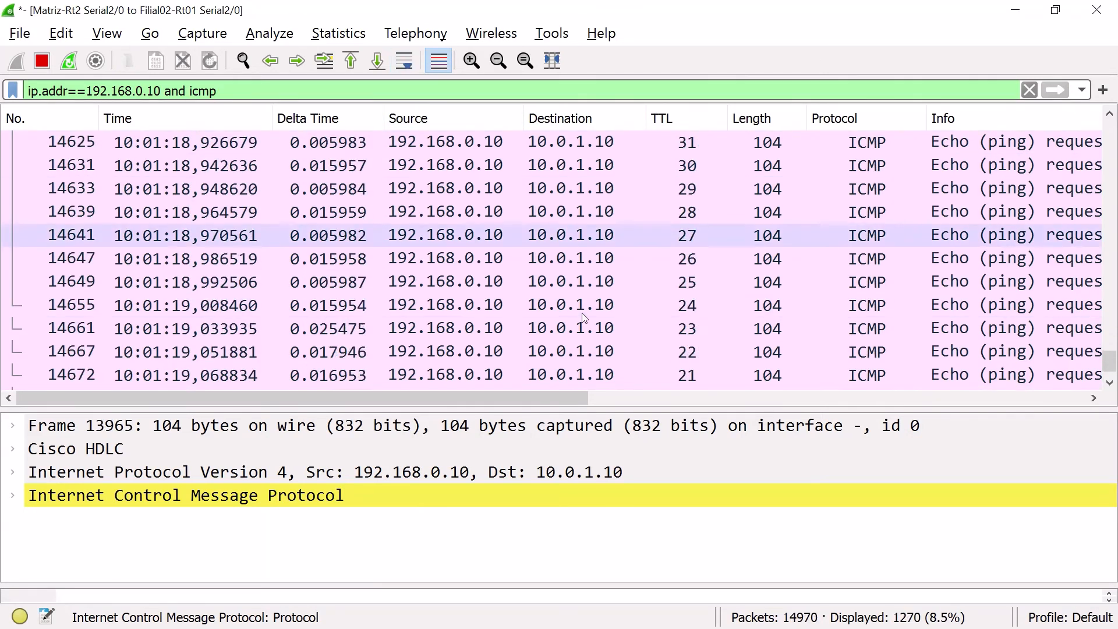
pyautogui.scroll(20, 581, 313)
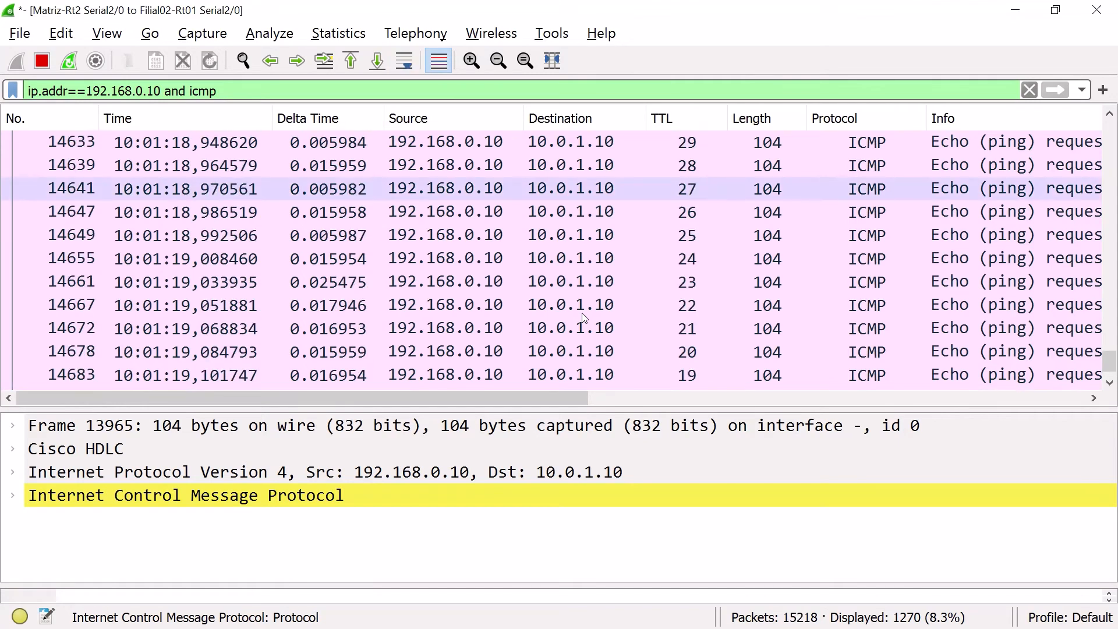
pyautogui.scroll(20, 582, 312)
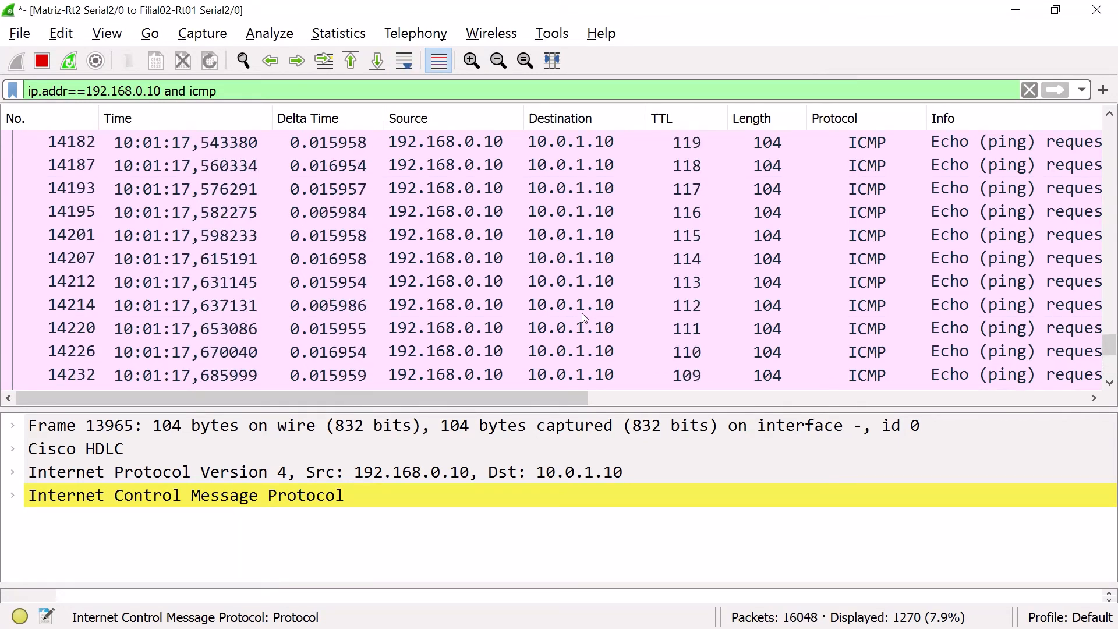
# - Select an earlier echo request, frame 13258, and expand its Internet Control Message Protocol details down to the sequence number
pyautogui.scroll(20, 581, 313)
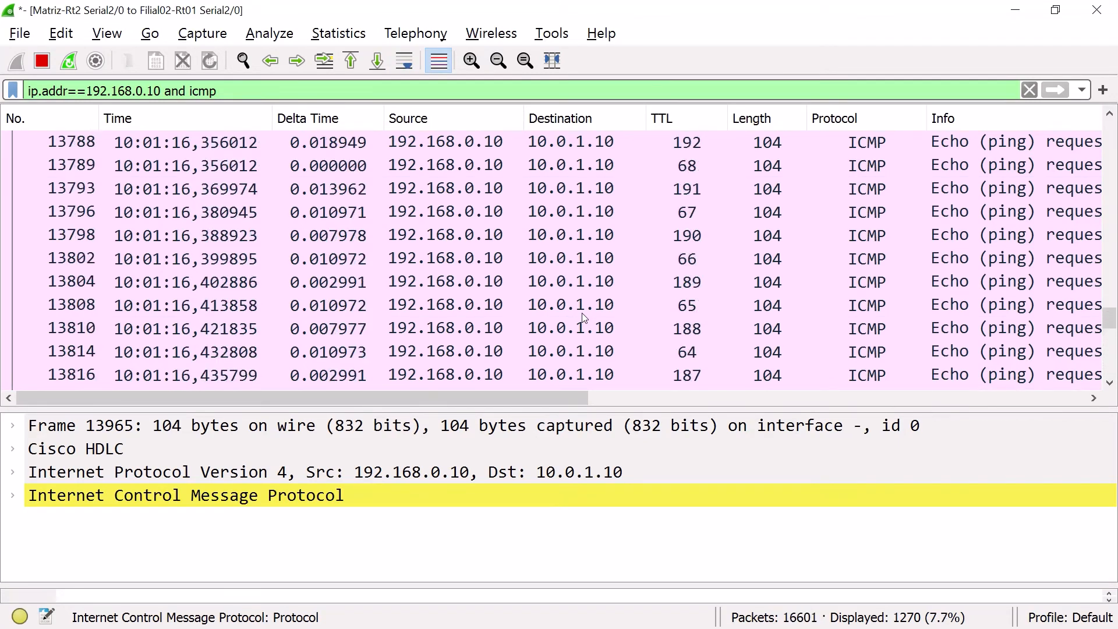
pyautogui.scroll(20, 582, 313)
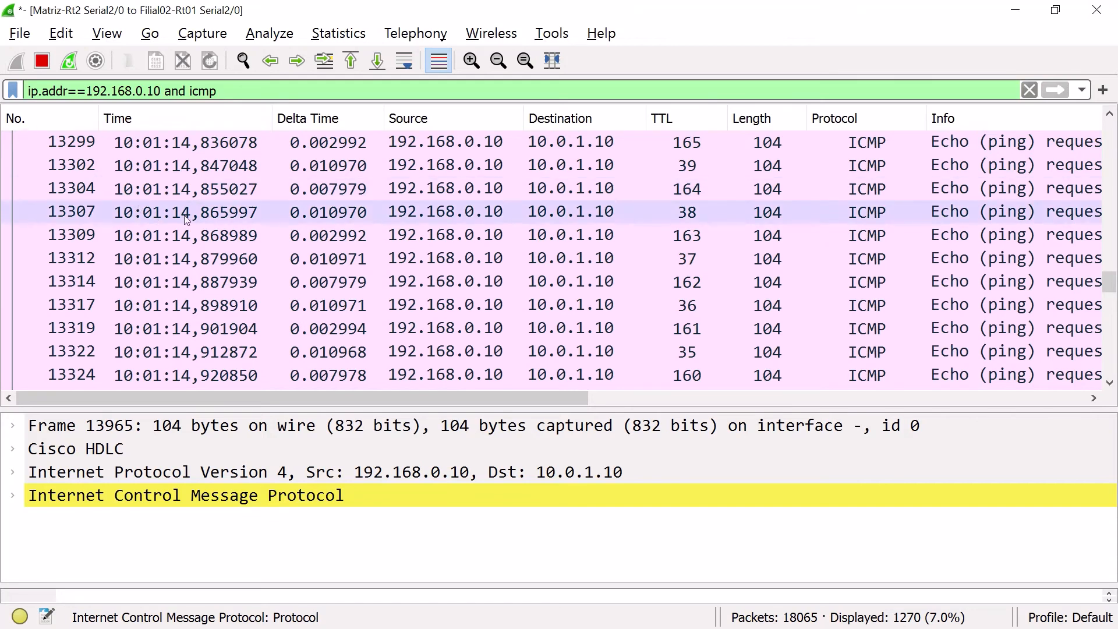
pyautogui.scroll(7, 588, 243)
pyautogui.click(530, 238)
pyautogui.doubleClick(110, 495)
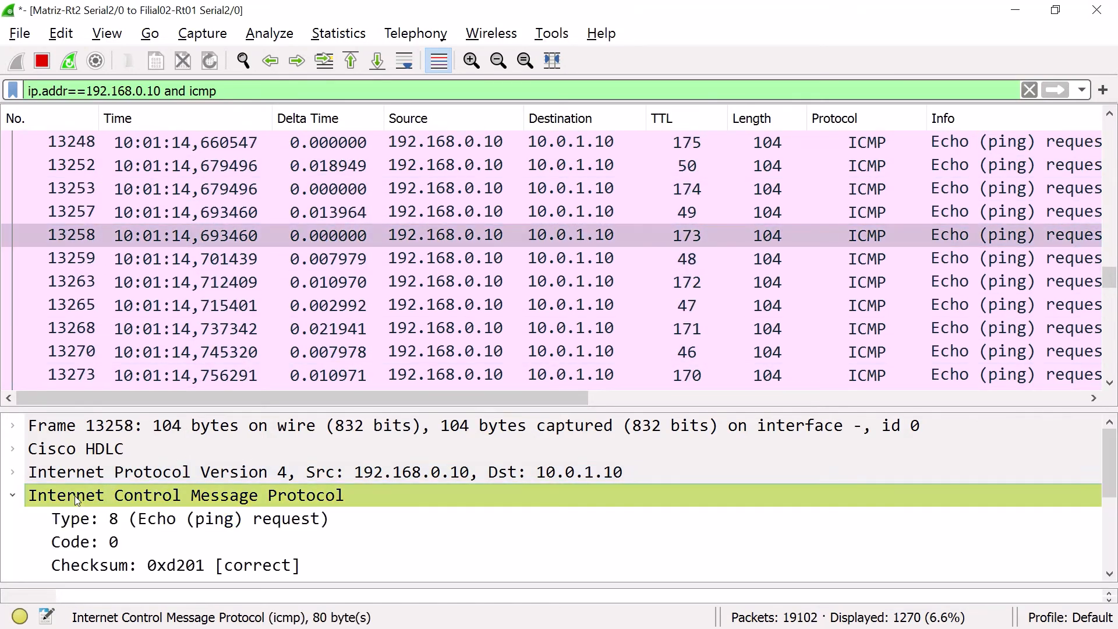
pyautogui.scroll(-1, 151, 480)
pyautogui.scroll(-1, 151, 480)
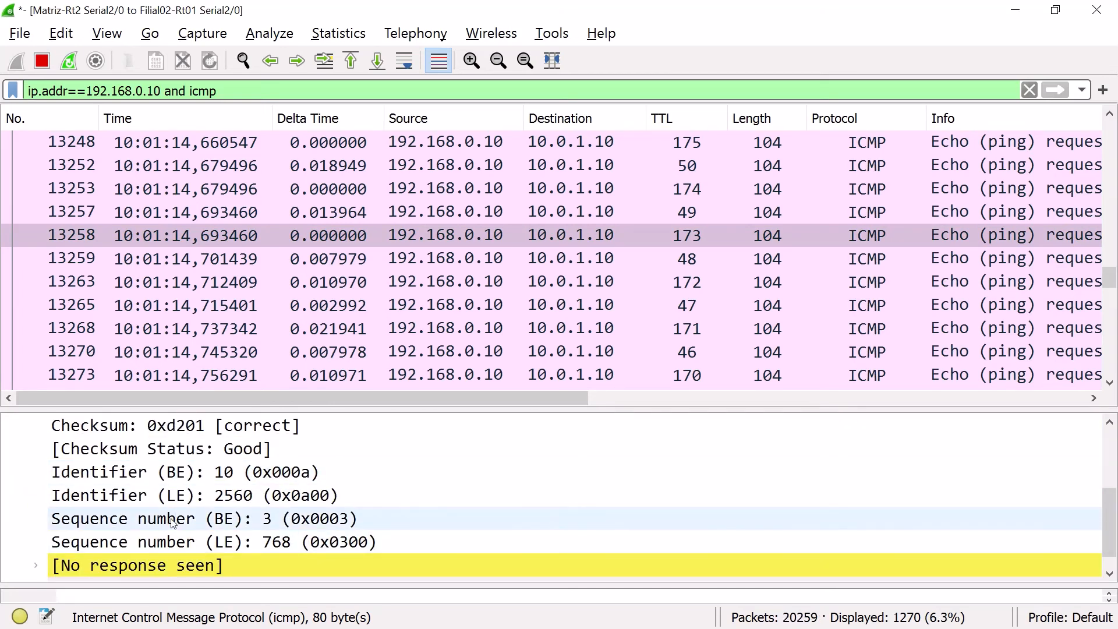
# - Extend the display filter with the selected sequence number as an additional condition, "(ip.addr==192.168.0.10 and icmp) && (icmp.seq == 3)", and apply it
pyautogui.rightClick(171, 520)
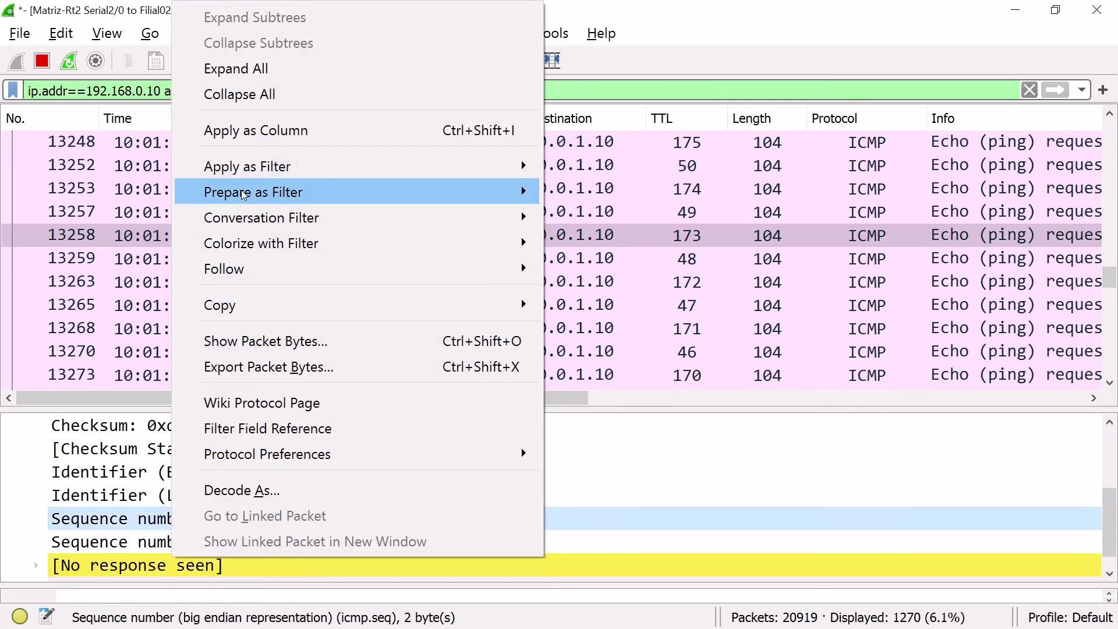
pyautogui.moveTo(326, 192)
pyautogui.click(634, 271)
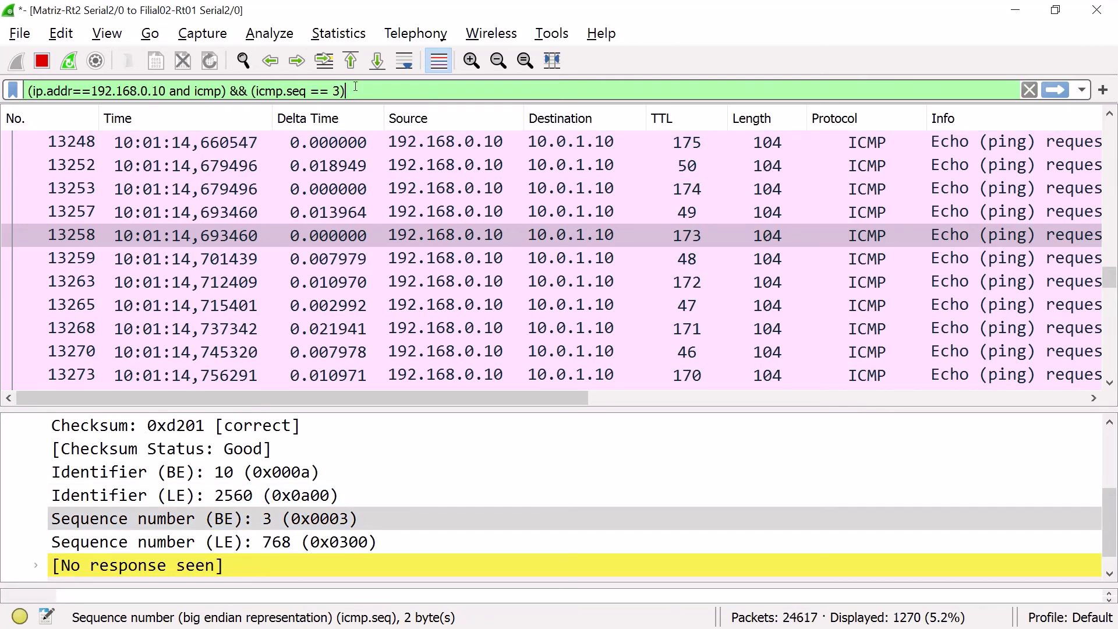
pyautogui.press('Return')
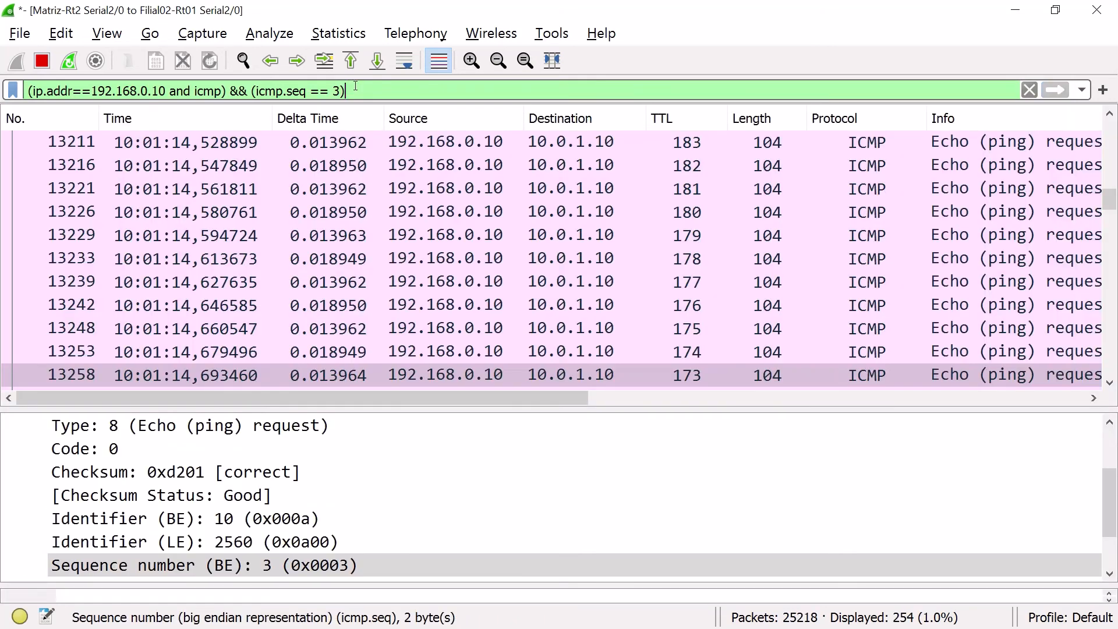
# - Select the first filtered echo request, check Filial02-Rt01 in the GNS3 topology, and return to the request's TTL in the capture
pyautogui.scroll(20, 545, 240)
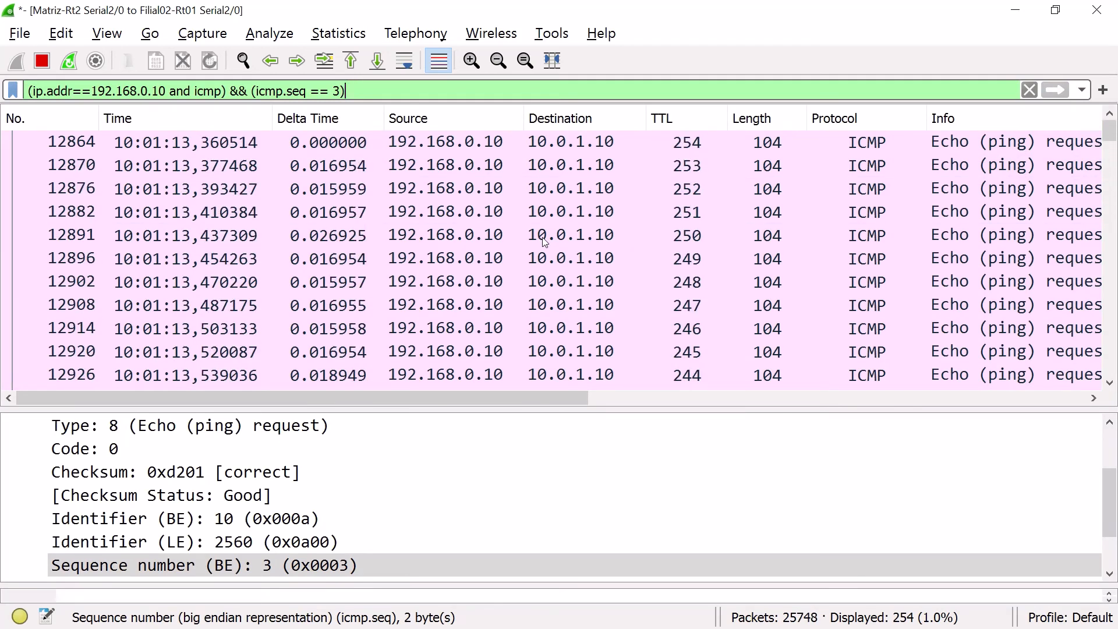
pyautogui.click(317, 144)
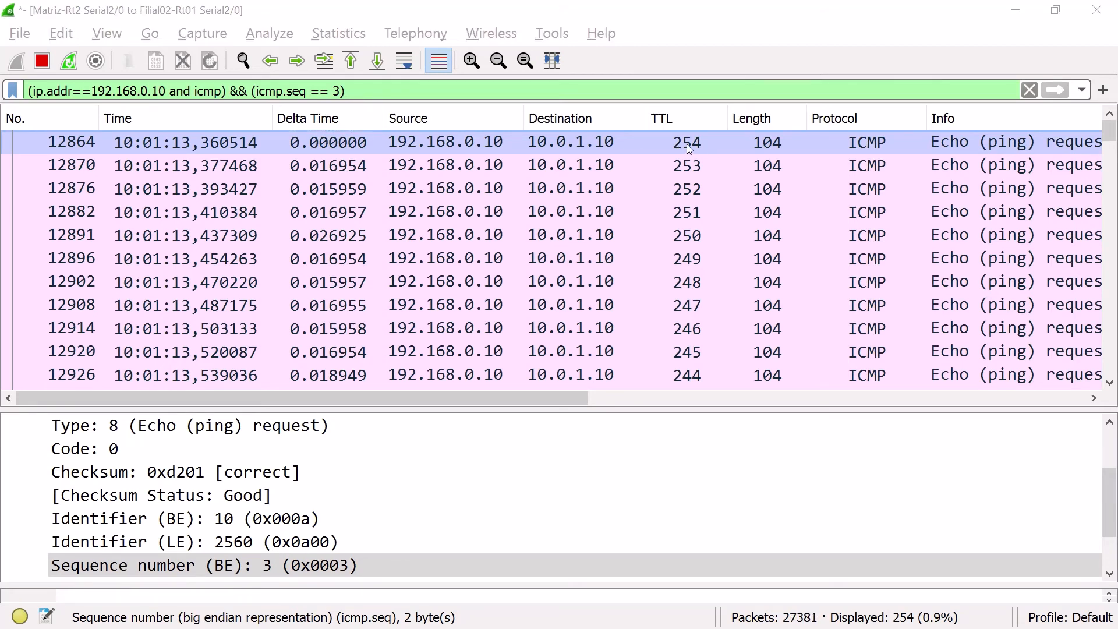
pyautogui.hotkey('alt', 'Tab')
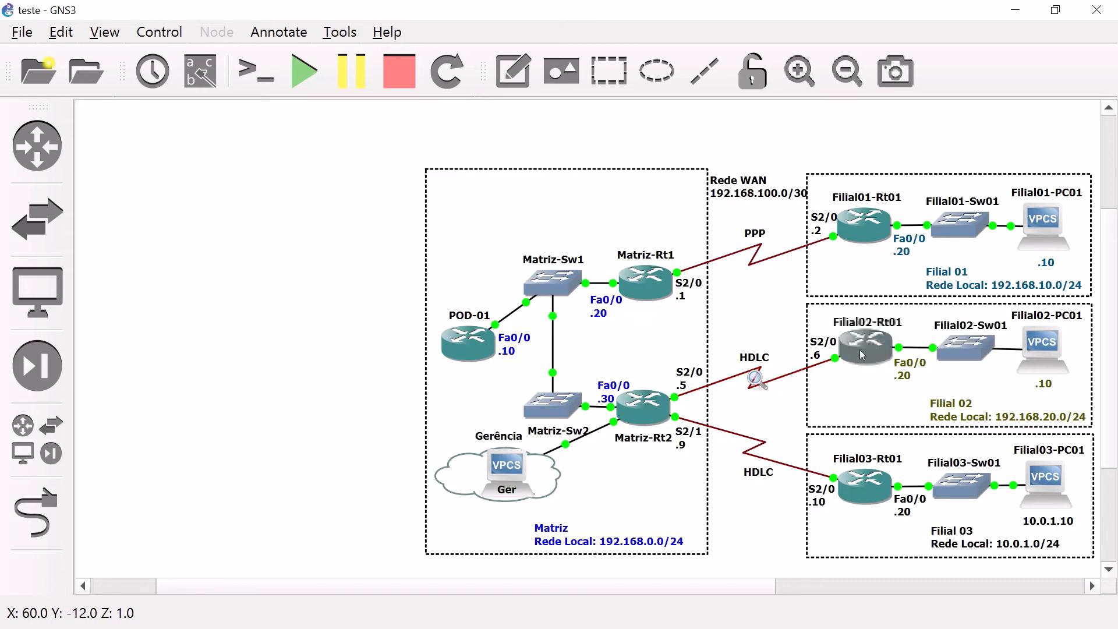
pyautogui.moveTo(861, 354)
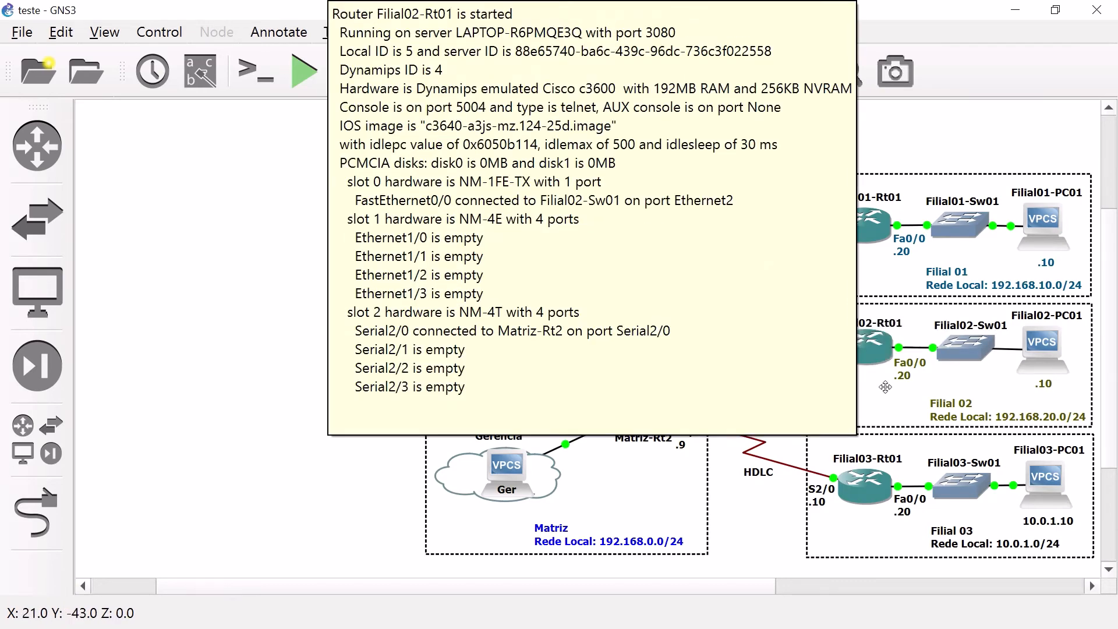
pyautogui.hotkey('alt', 'Tab')
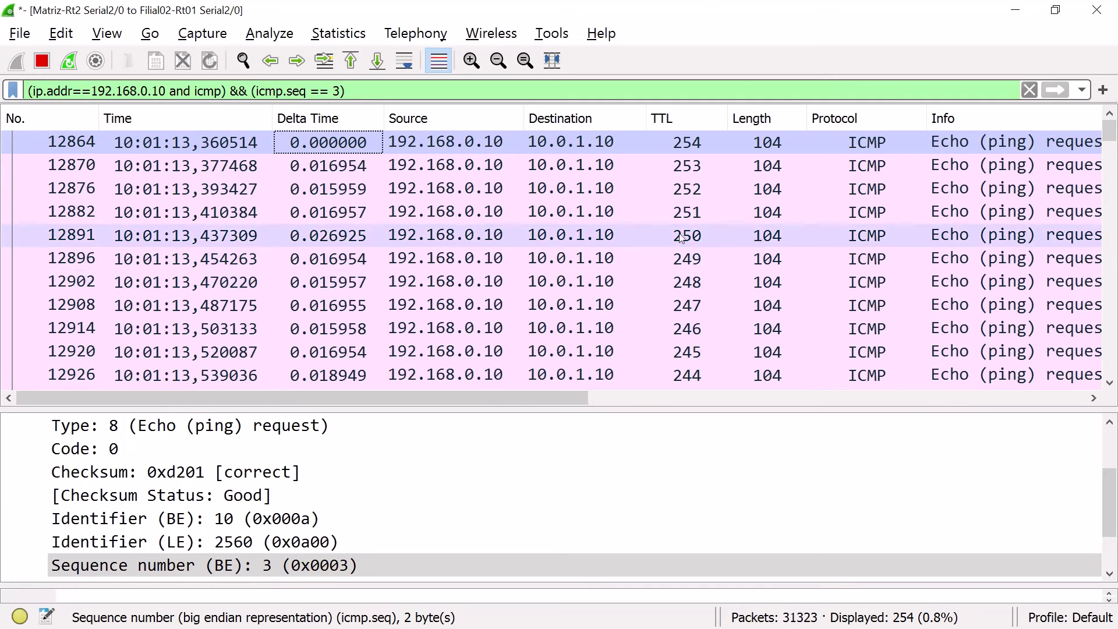
pyautogui.click(685, 145)
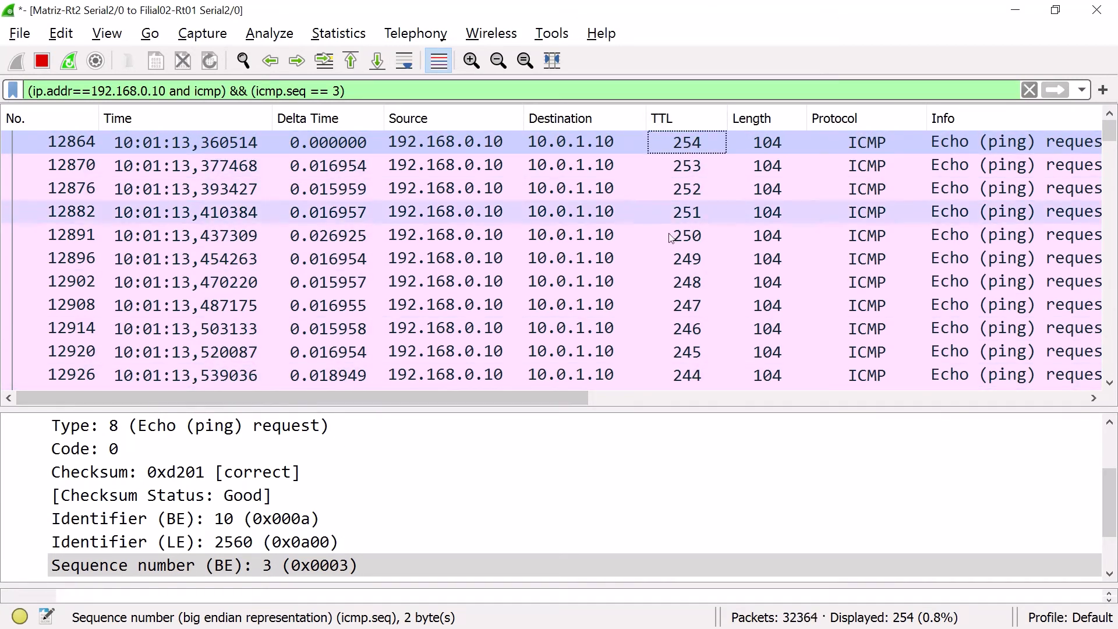
# - Enlarge the packet details area, expand the first request's Internet Protocol Version 4 header and select its Time to live field
pyautogui.moveTo(559, 407); pyautogui.dragTo(564, 295)
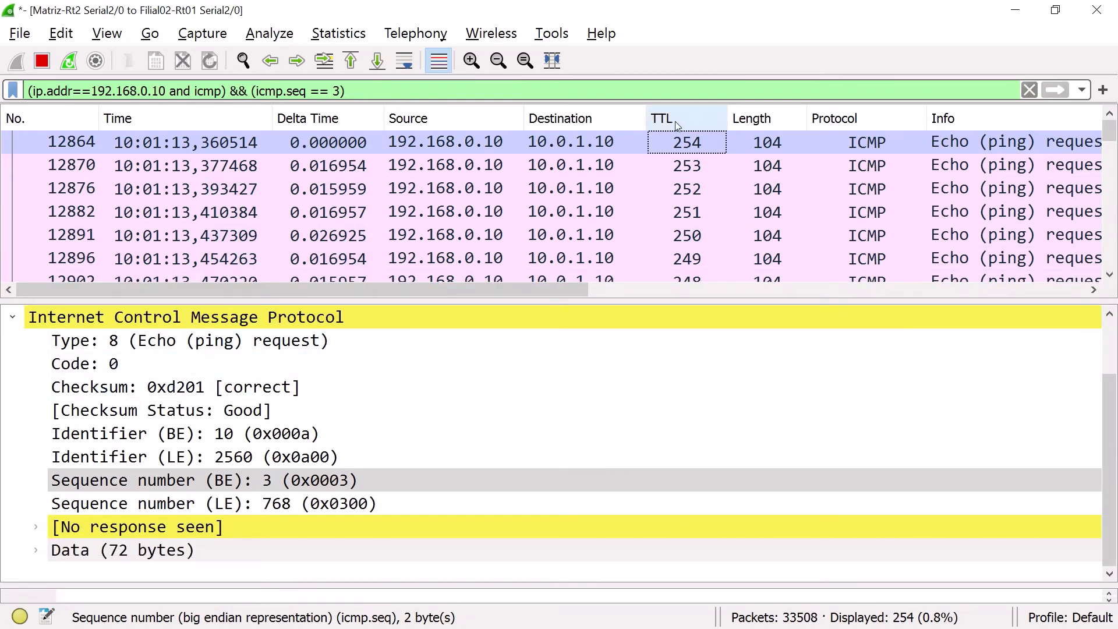
pyautogui.scroll(1, 133, 473)
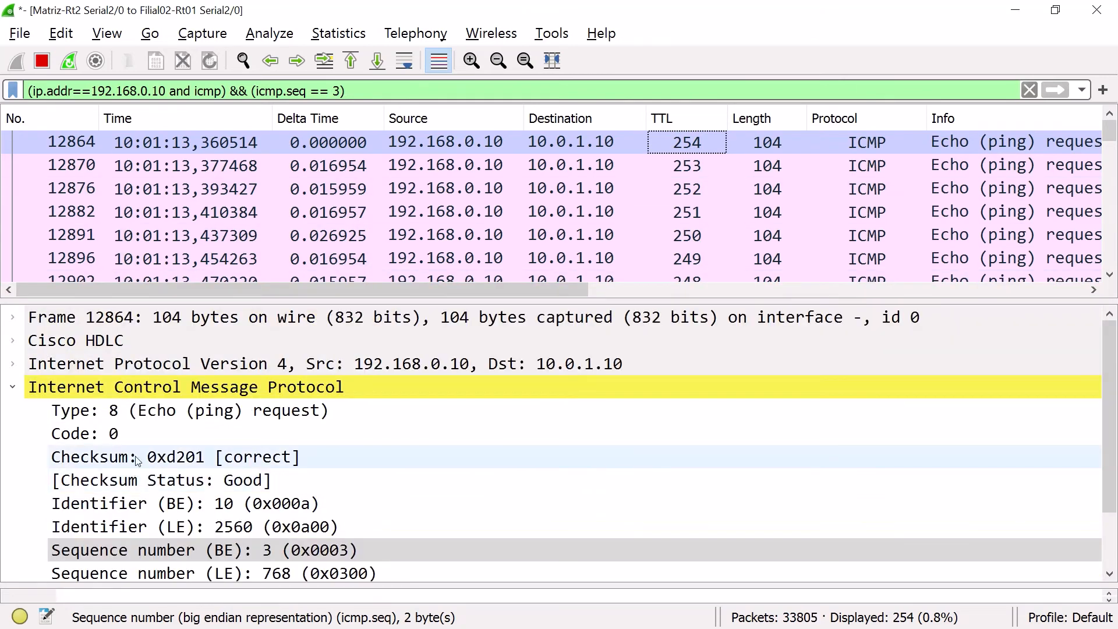
pyautogui.doubleClick(133, 364)
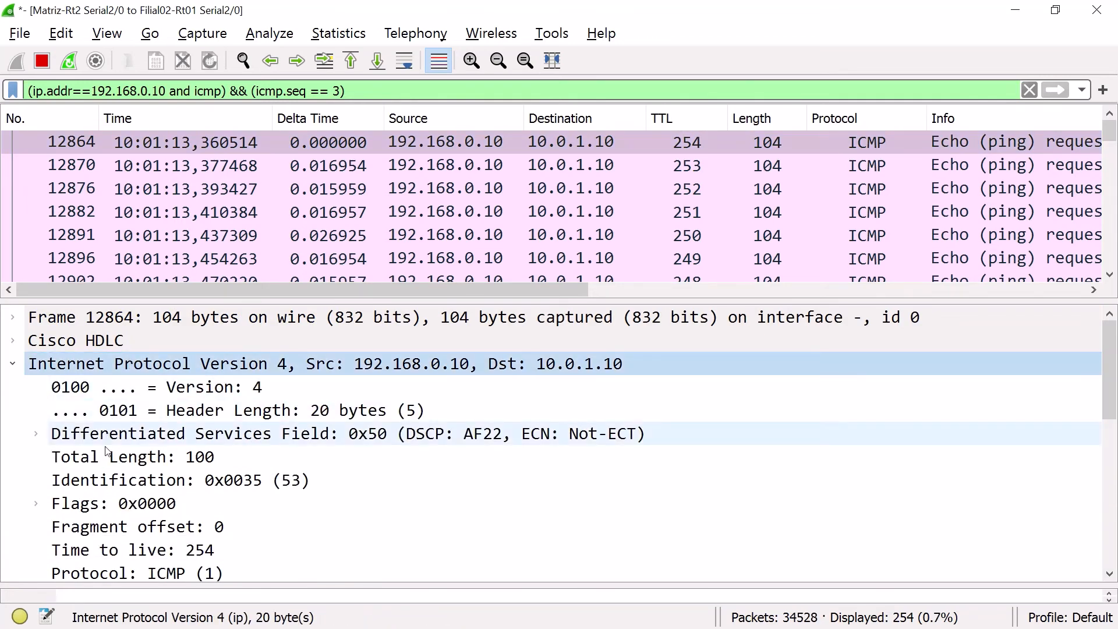
pyautogui.click(185, 552)
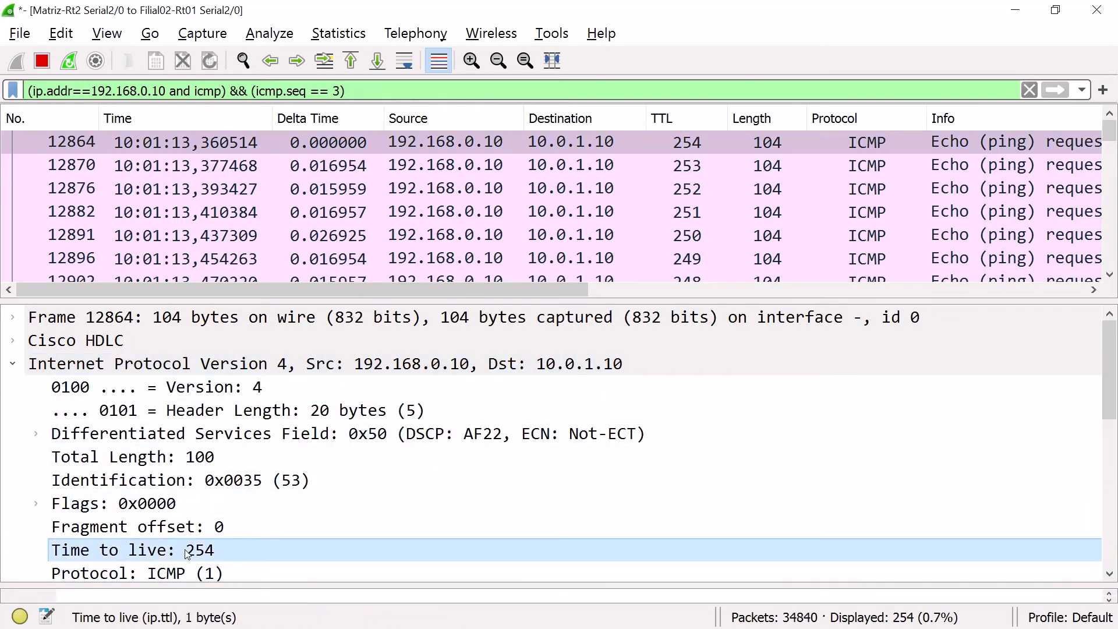
# - Step through the following echo requests one by one, comparing their Time to live values and briefly inspecting the Cisco HDLC header
pyautogui.click(613, 164)
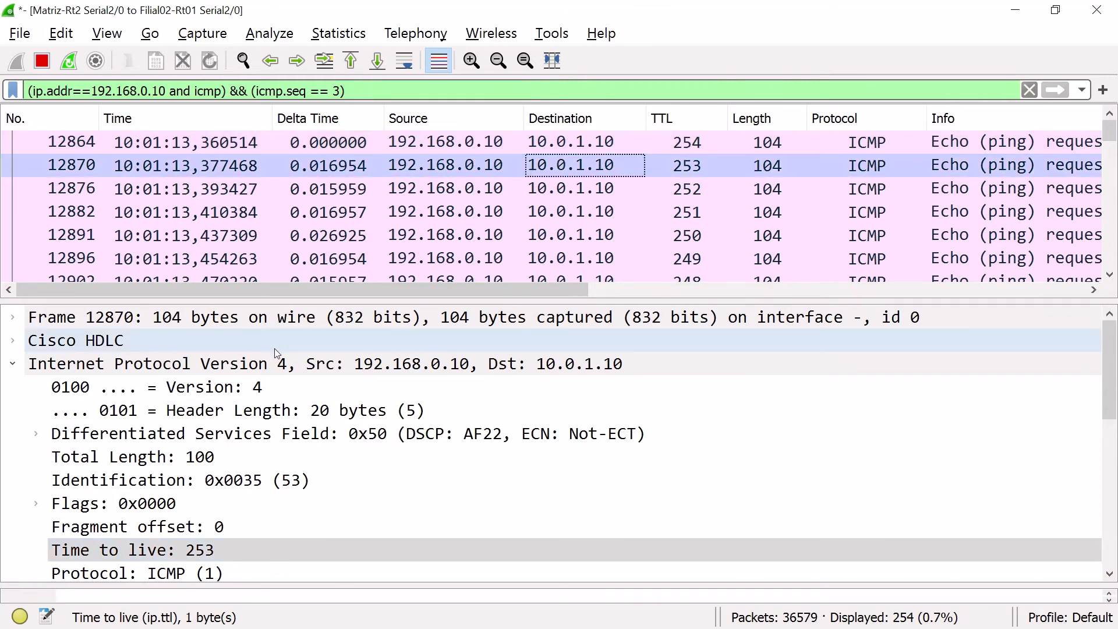
pyautogui.doubleClick(119, 344)
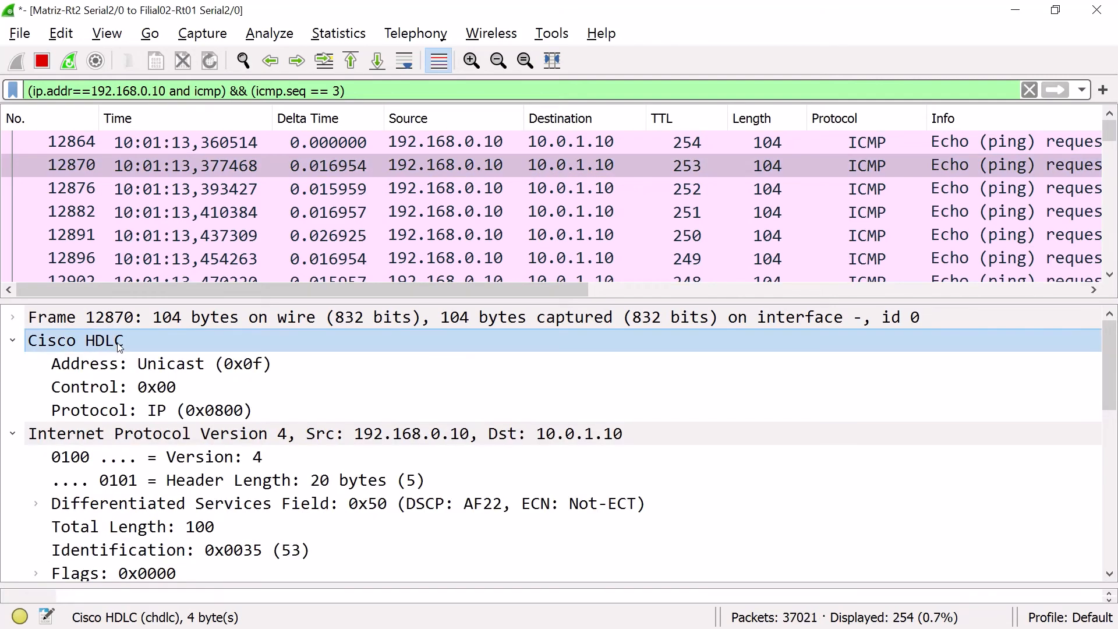
pyautogui.doubleClick(119, 343)
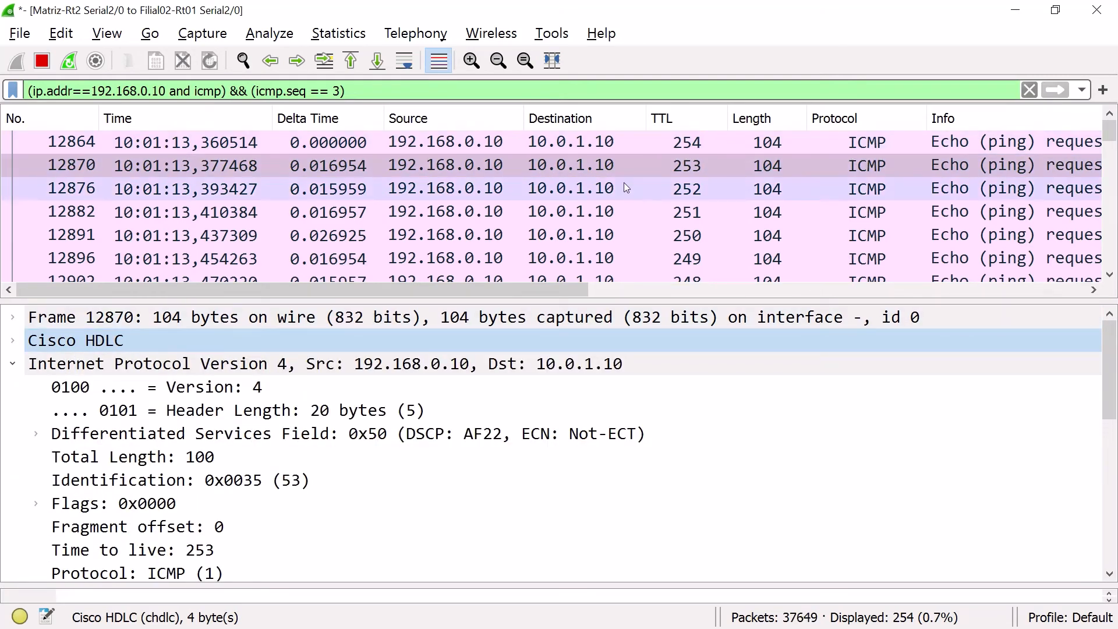
pyautogui.click(703, 187)
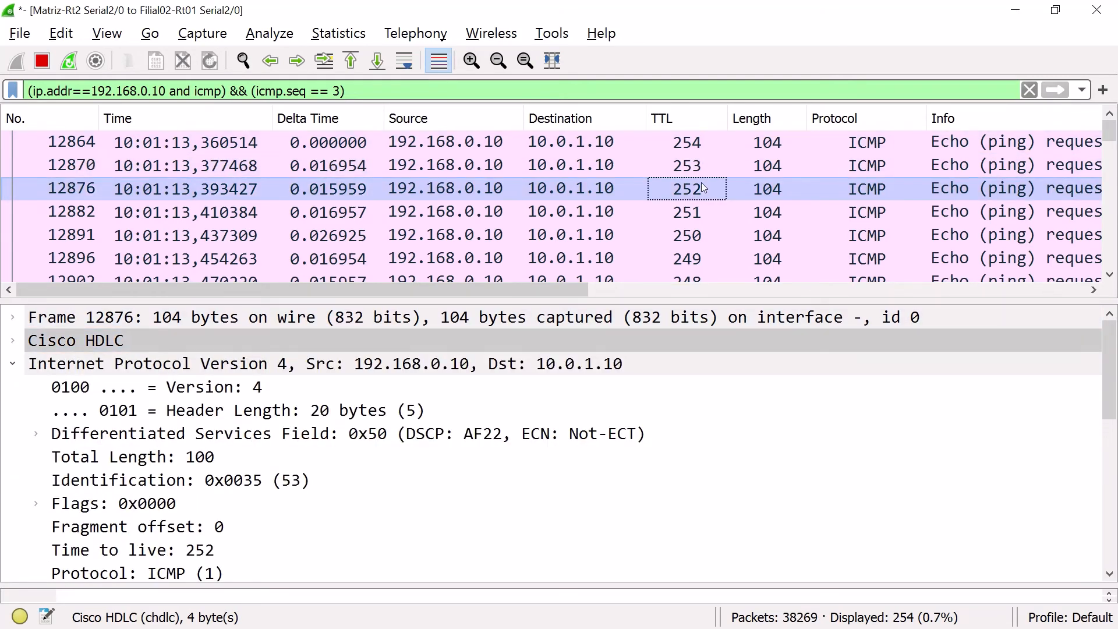
pyautogui.click(699, 212)
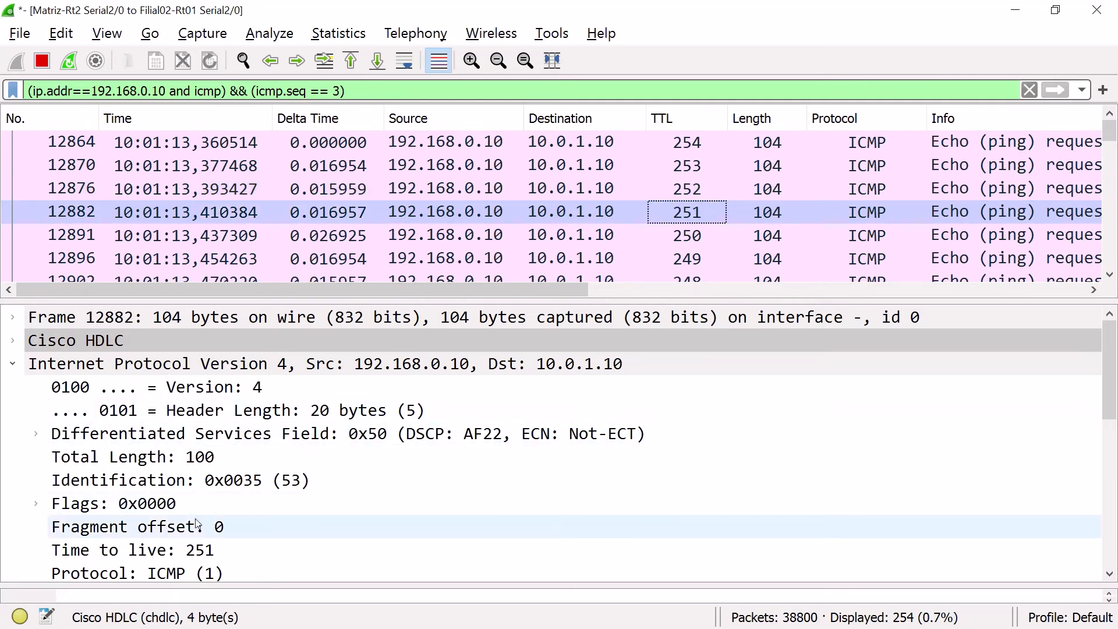
pyautogui.click(230, 549)
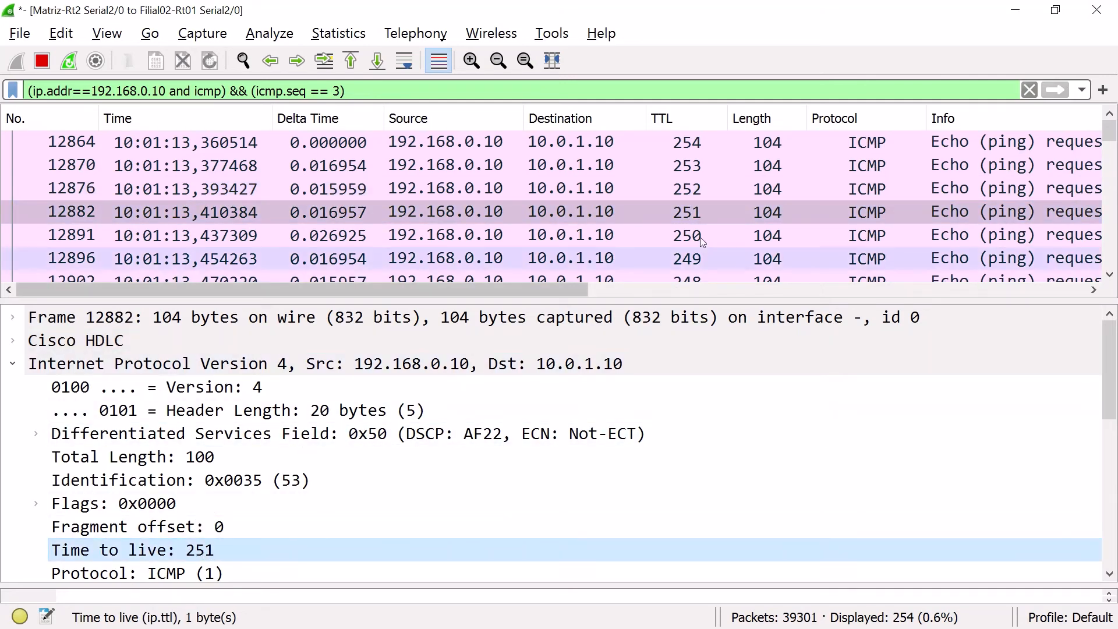
pyautogui.click(703, 239)
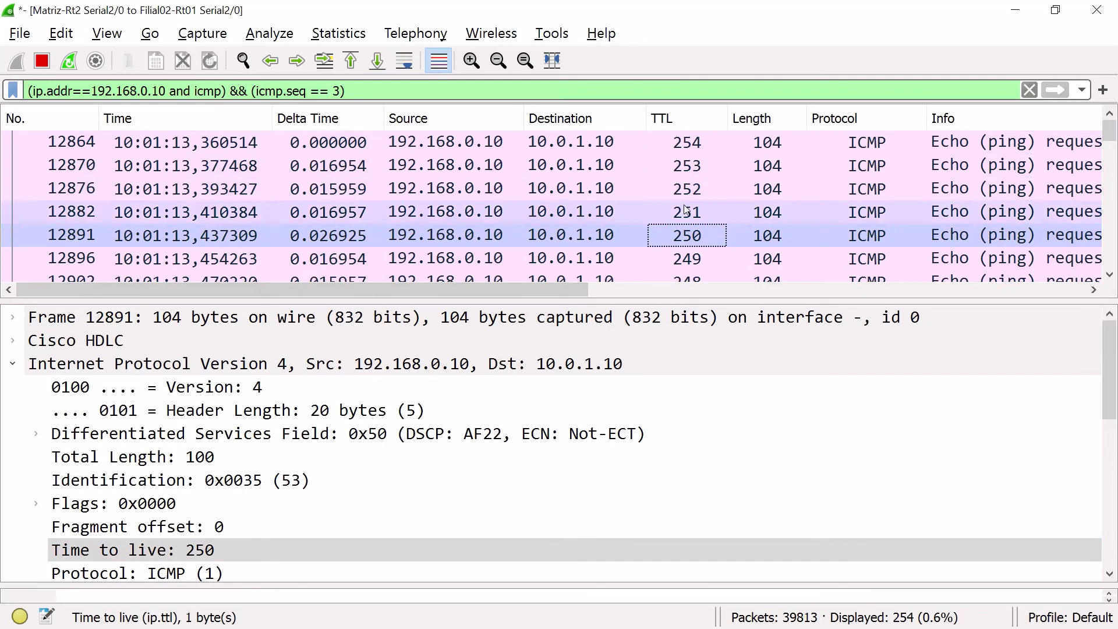
pyautogui.click(717, 256)
# - Go to the end of the filtered list and select the last echo request to examine its Time to live
pyautogui.scroll(-12, 743, 231)
pyautogui.scroll(-20, 743, 235)
pyautogui.scroll(-20, 743, 232)
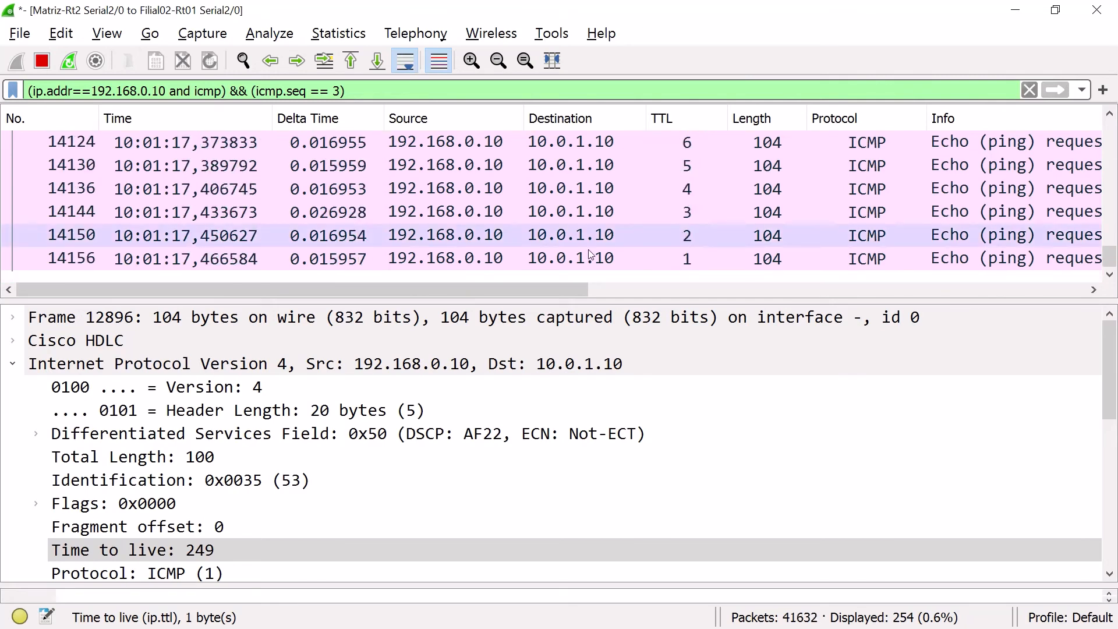
pyautogui.click(573, 258)
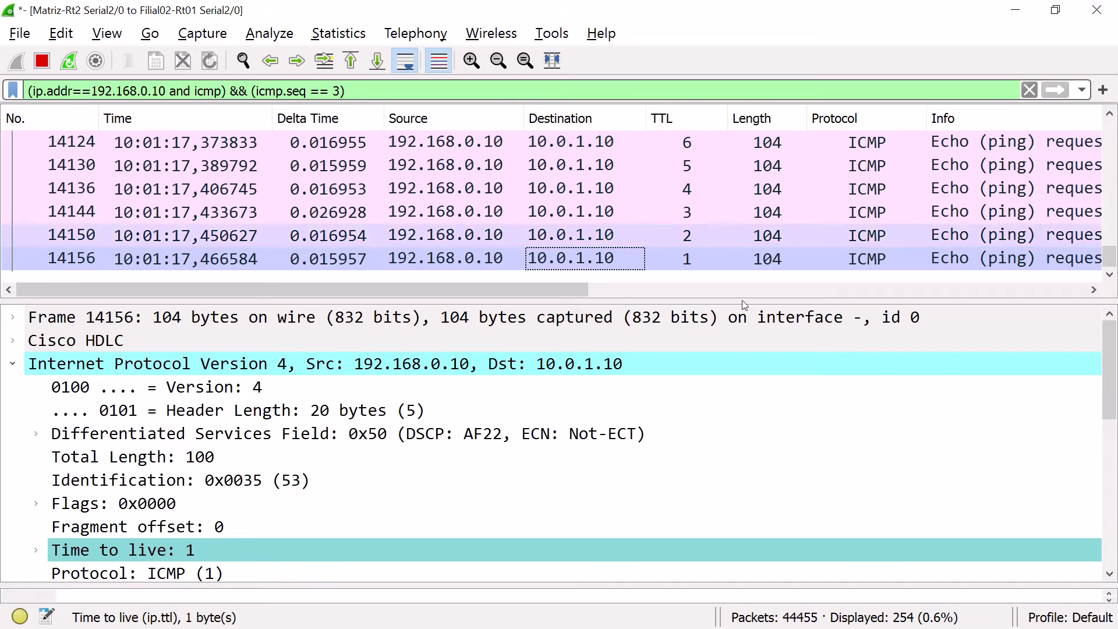
# - Minimize the serial link capture, switch to the POD-01 Telnet console and open a Telnet session to 192.168.0.30
pyautogui.hotkey('alt', 'Tab')
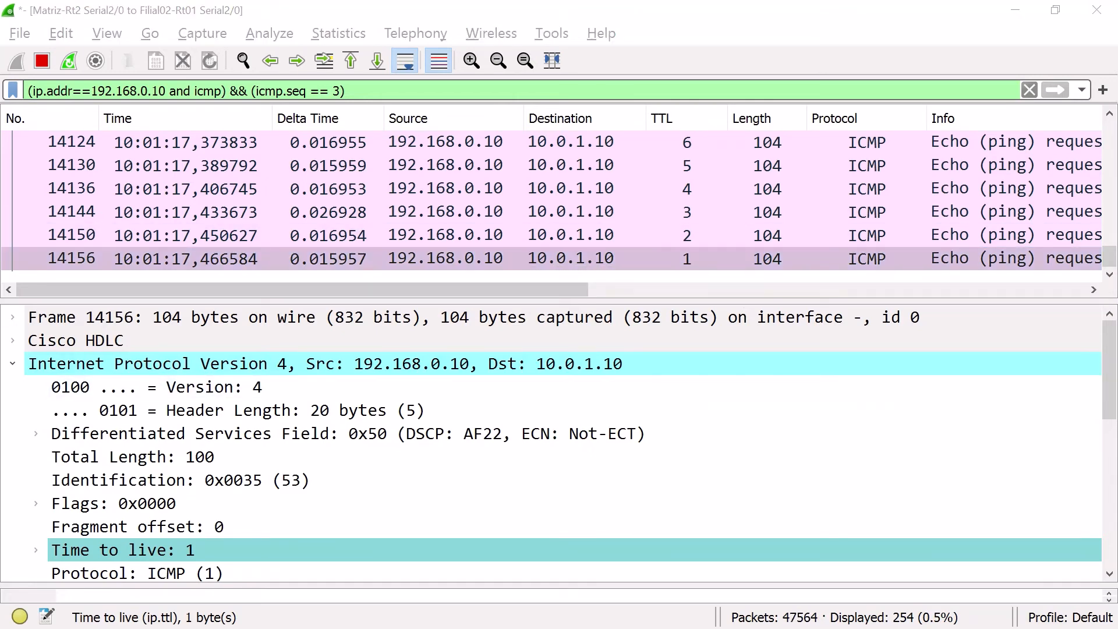
pyautogui.click(1019, 10)
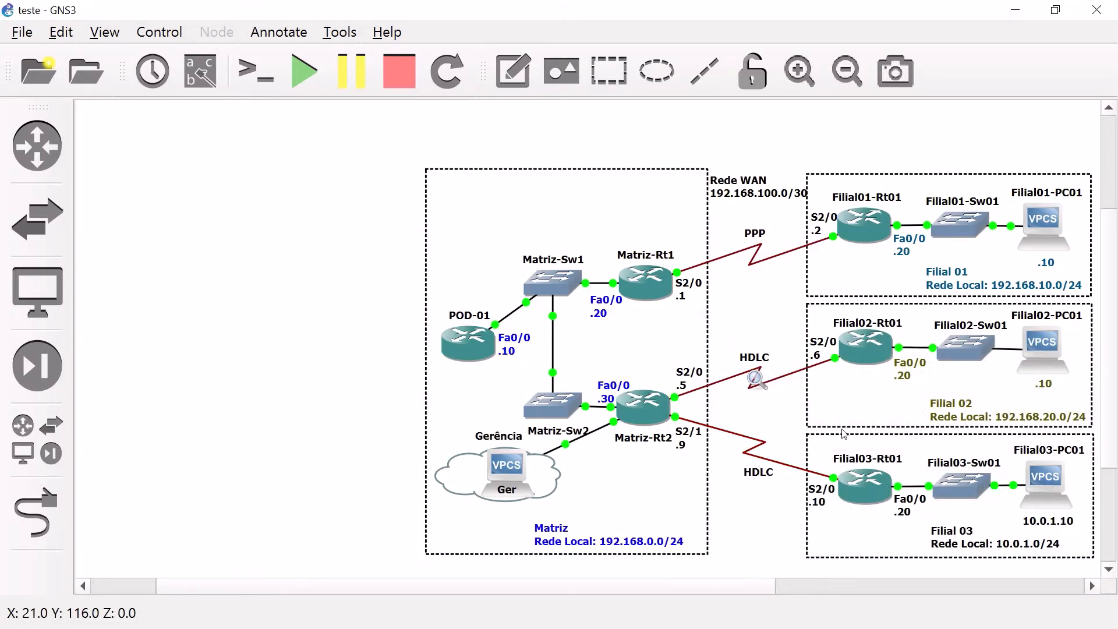
pyautogui.hotkey('alt', 'Tab')
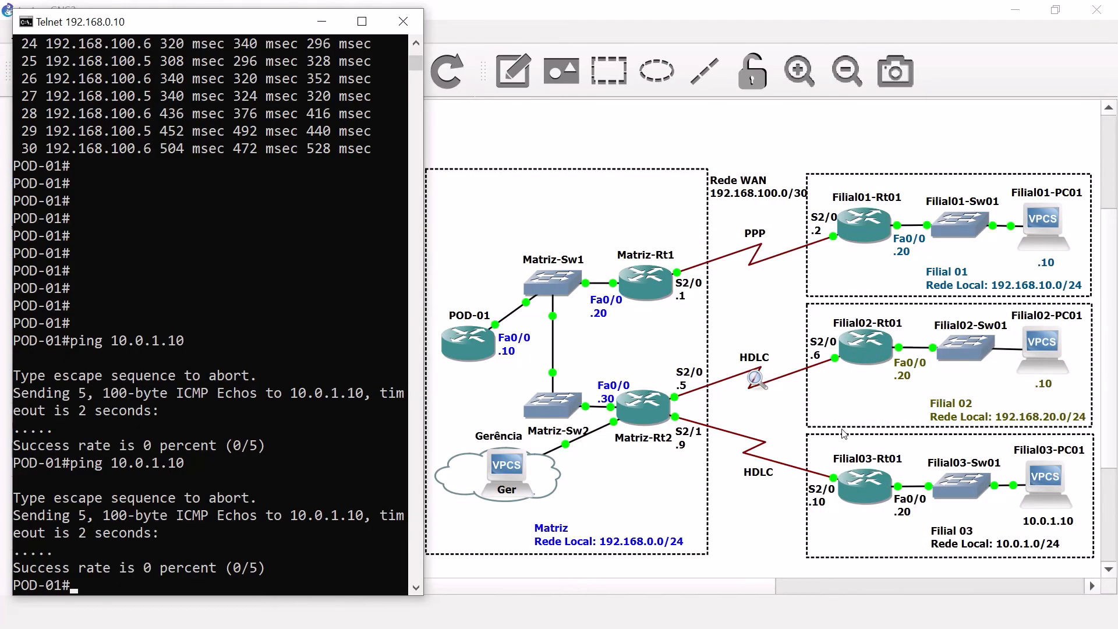
pyautogui.write('telnet 192.168.0.30')
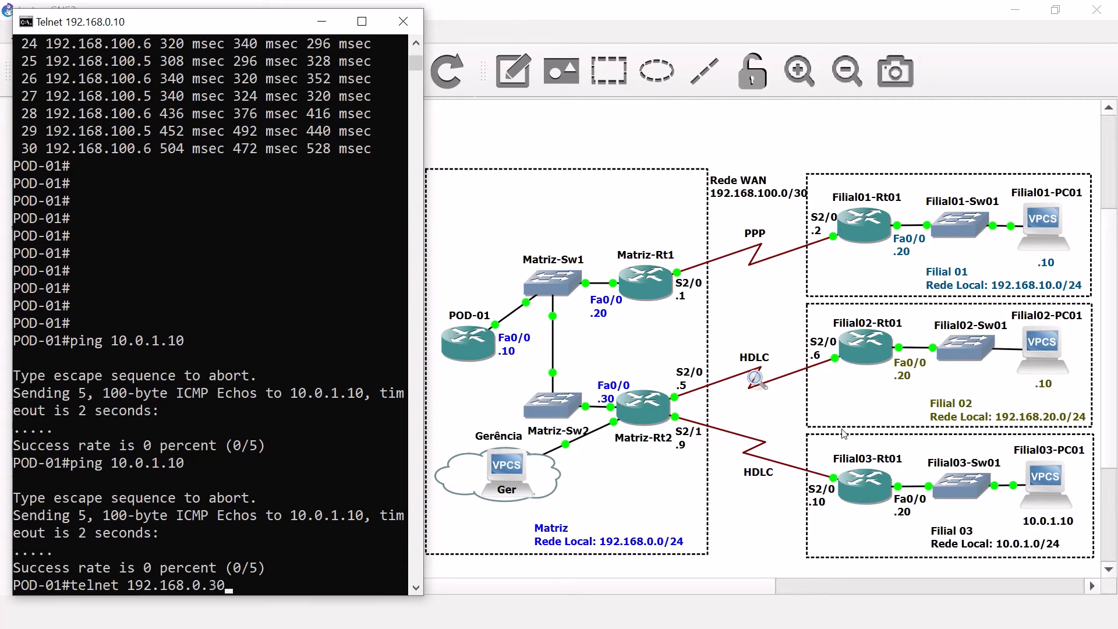
pyautogui.press('Return')
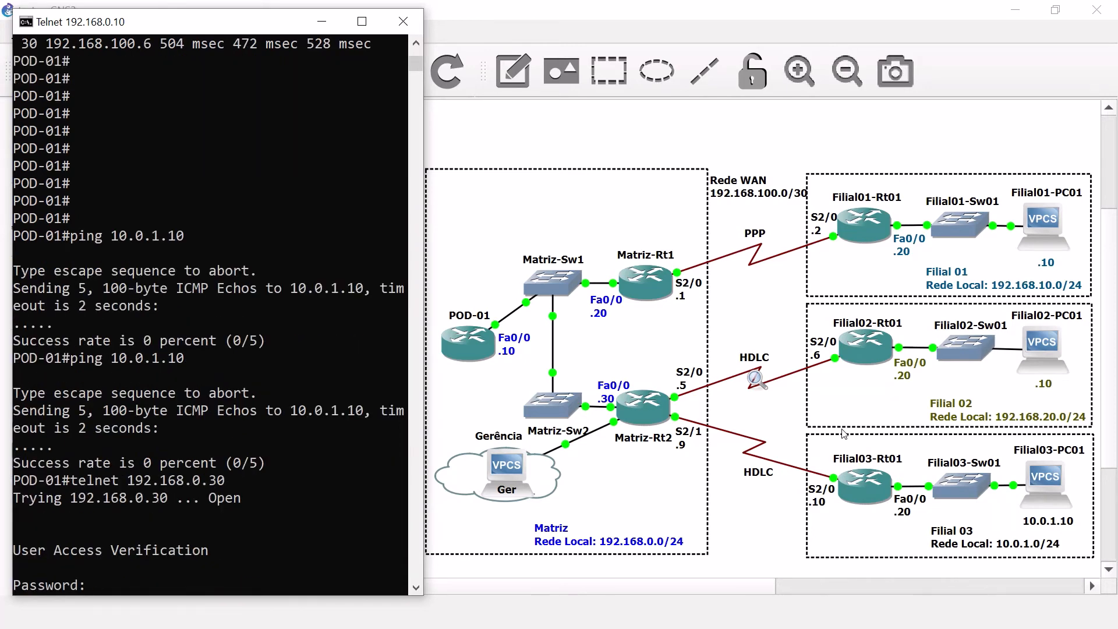
# - Log in to Matriz-Rt2 with the access password, then enter privileged mode with "en" and the enable password
pyautogui.press('Return')
pyautogui.write('en')
pyautogui.press('Return')
pyautogui.press('Return')
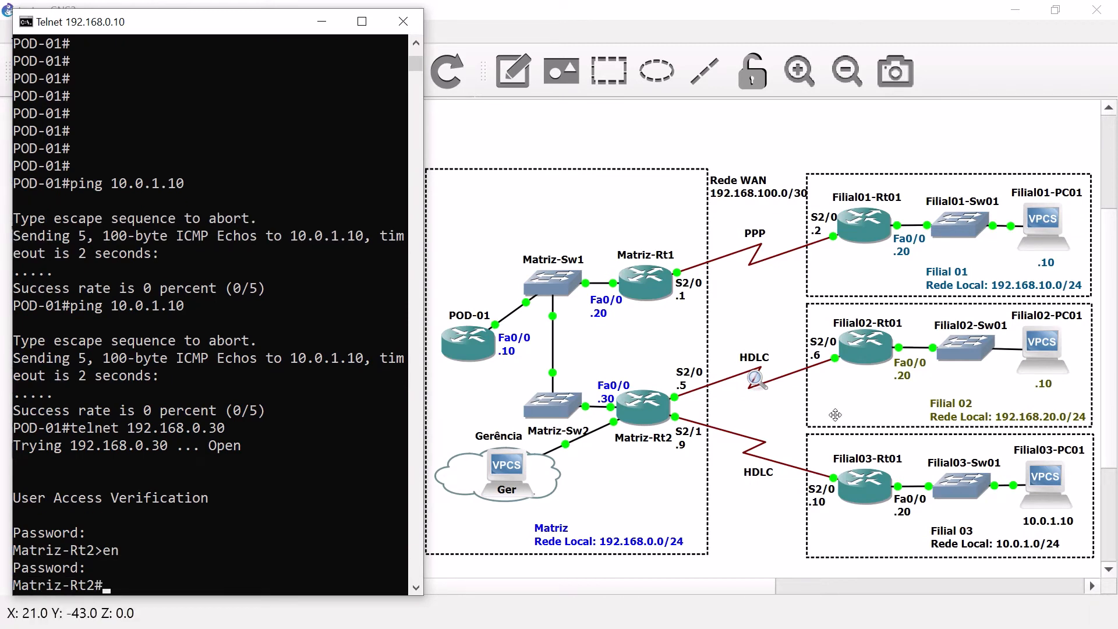
# - Widen the Telnet console window and push the old output out of view with blank Matriz-Rt2 prompts
pyautogui.moveTo(425, 287); pyautogui.dragTo(662, 294)
pyautogui.press('Return')
pyautogui.press('Return')
pyautogui.press('Return')
pyautogui.press('Return')
pyautogui.press('Return')
pyautogui.press('Return')
pyautogui.press('Return')
pyautogui.press('Return')
pyautogui.press('Return')
pyautogui.press('Return')
pyautogui.press('Return')
pyautogui.press('Return')
pyautogui.press('Return')
pyautogui.press('Return')
pyautogui.press('Return')
pyautogui.press('Return')
pyautogui.press('Return')
pyautogui.press('Return')
pyautogui.press('Return')
pyautogui.press('Return')
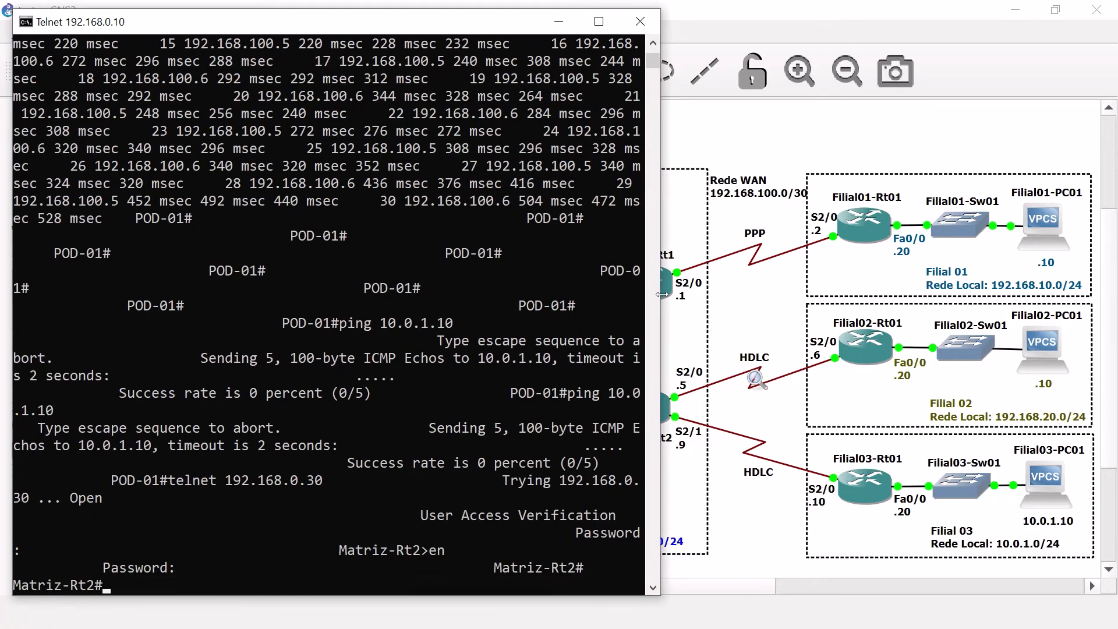
# - Display Matriz-Rt2's CPU usage history with "sh proc cpu his"
pyautogui.write('sh proc cpu')
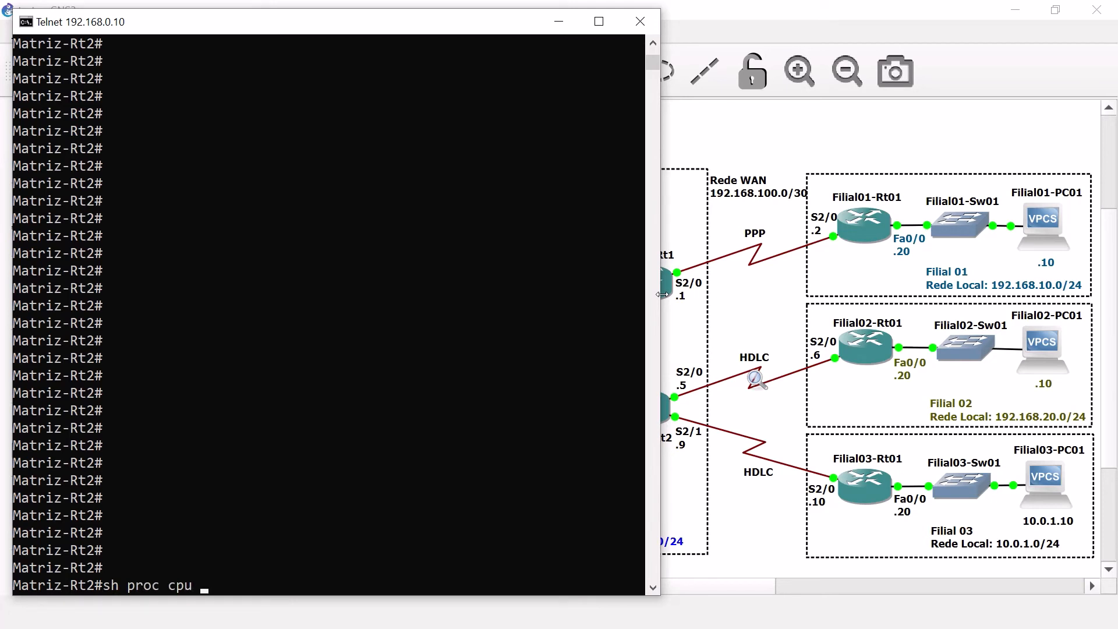
pyautogui.write(' i')
pyautogui.press('BackSpace')
pyautogui.write('his')
pyautogui.press('Return')
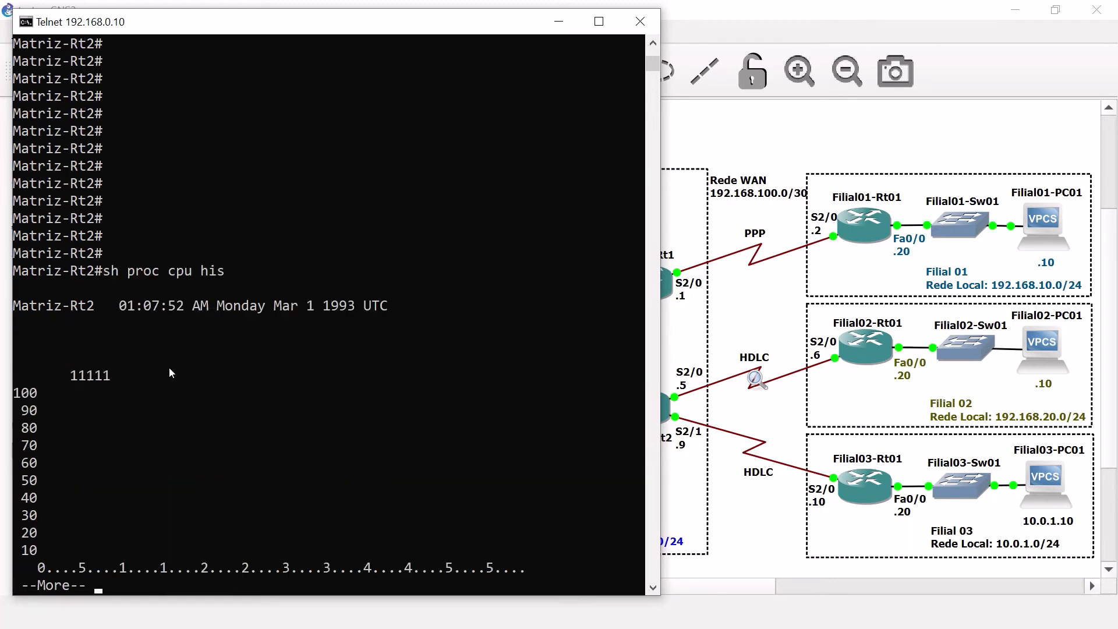
# - Page through the rest of Matriz-Rt2's CPU history to the end of the 72-hour graph
pyautogui.press('space')
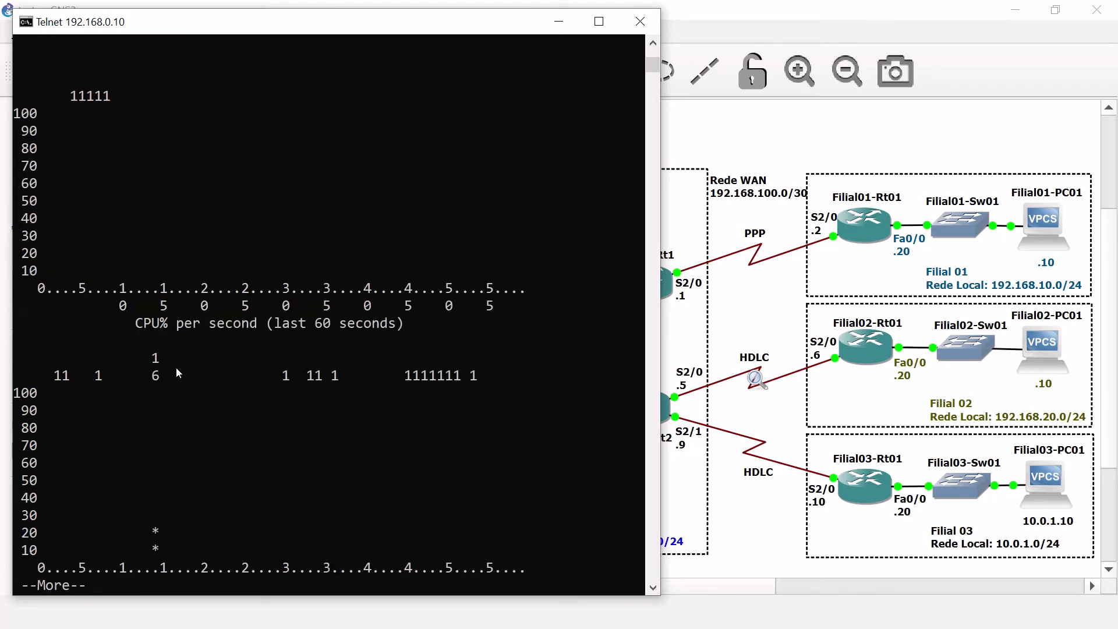
pyautogui.press('space')
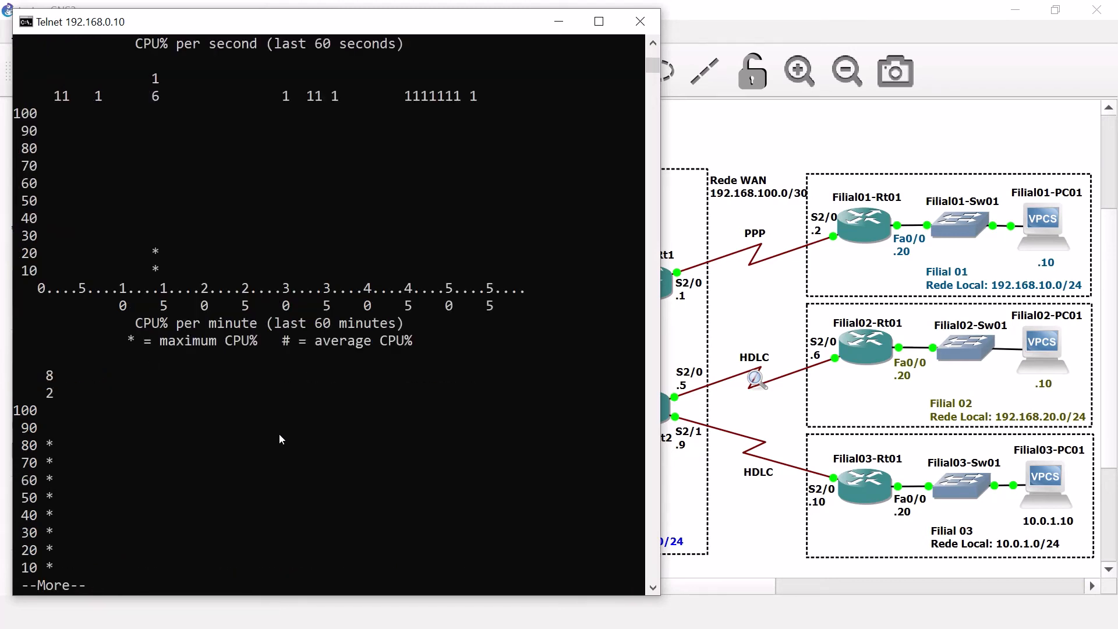
pyautogui.press('space')
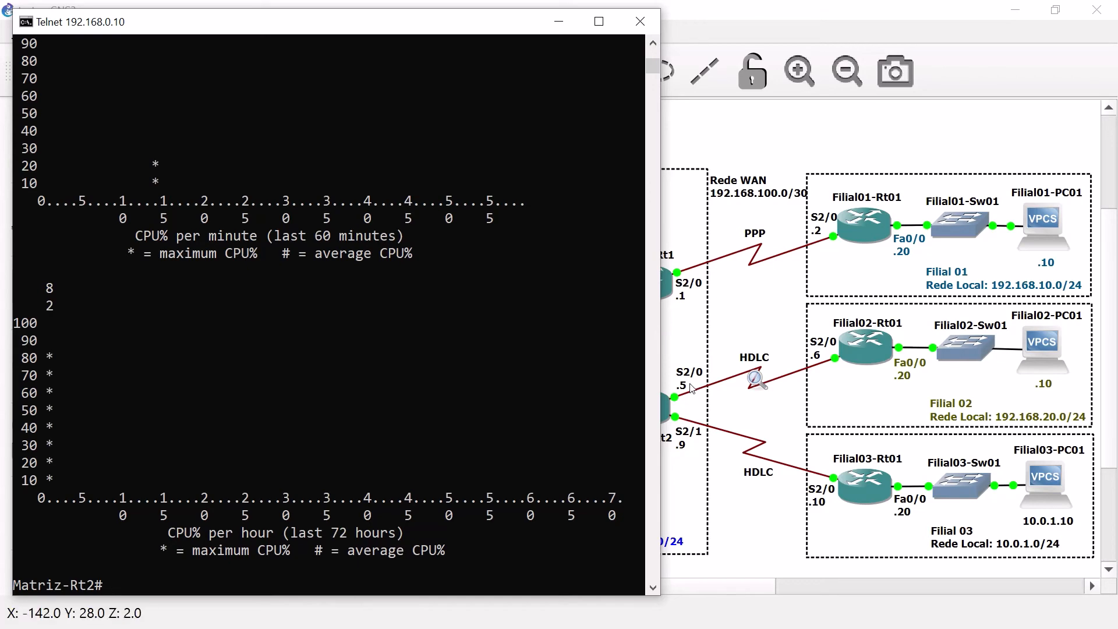
# - Display the full status and traffic counters of Matriz-Rt2's serial interface with "sh int s2/0"
pyautogui.write('sh int s2/0')
pyautogui.press('Return')
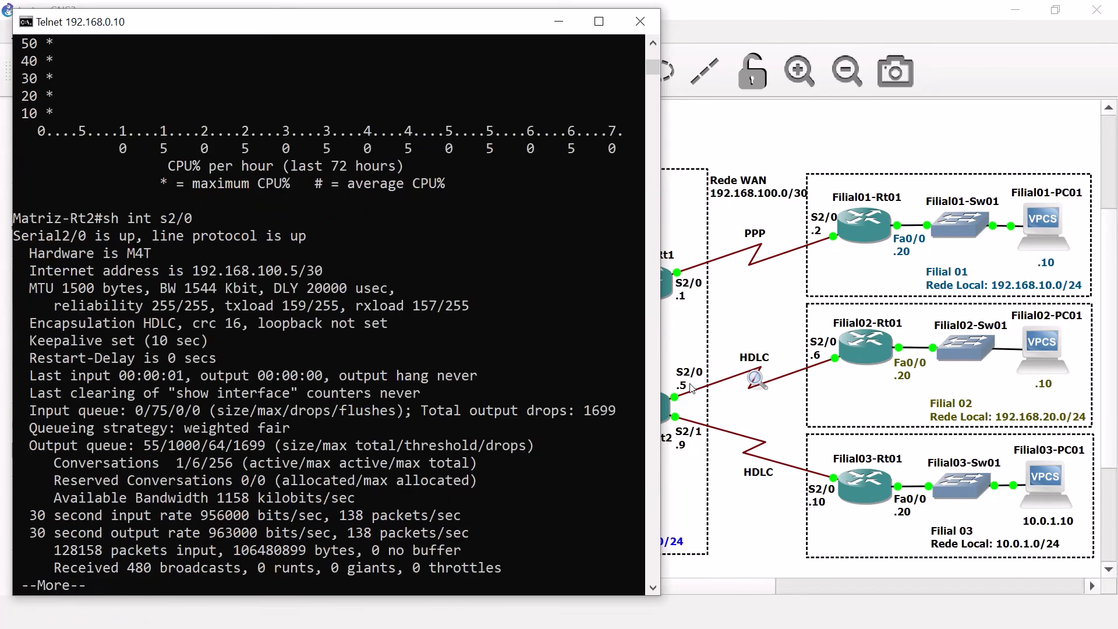
pyautogui.press('space')
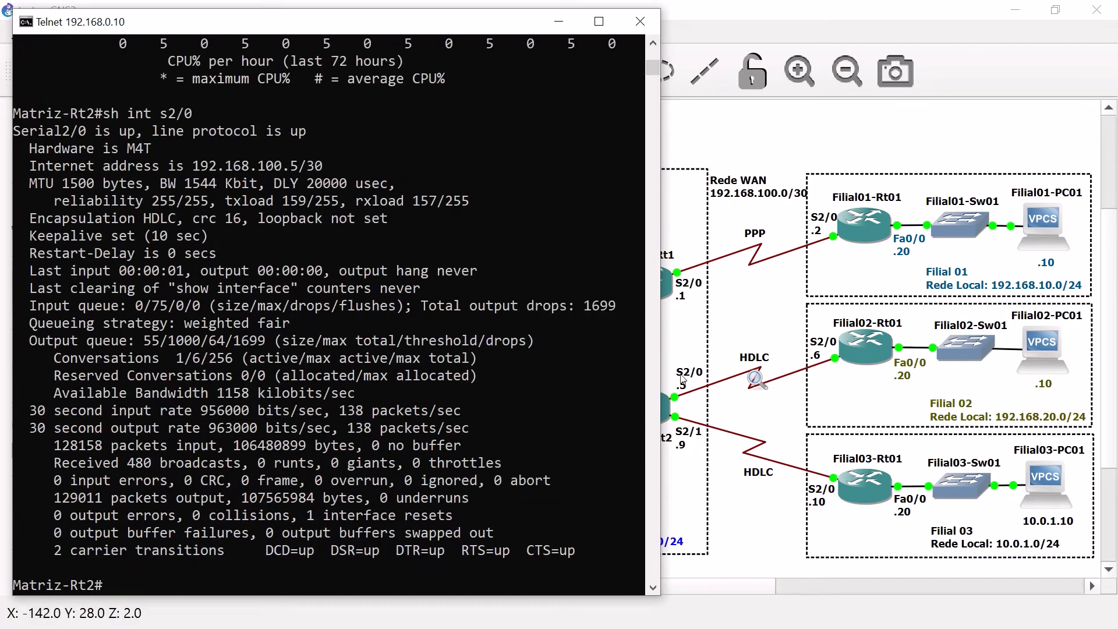
# - Examine the 30 second input and output rates and the total output drops of Matriz-Rt2's Serial2/0
pyautogui.moveTo(201, 410); pyautogui.dragTo(246, 413)
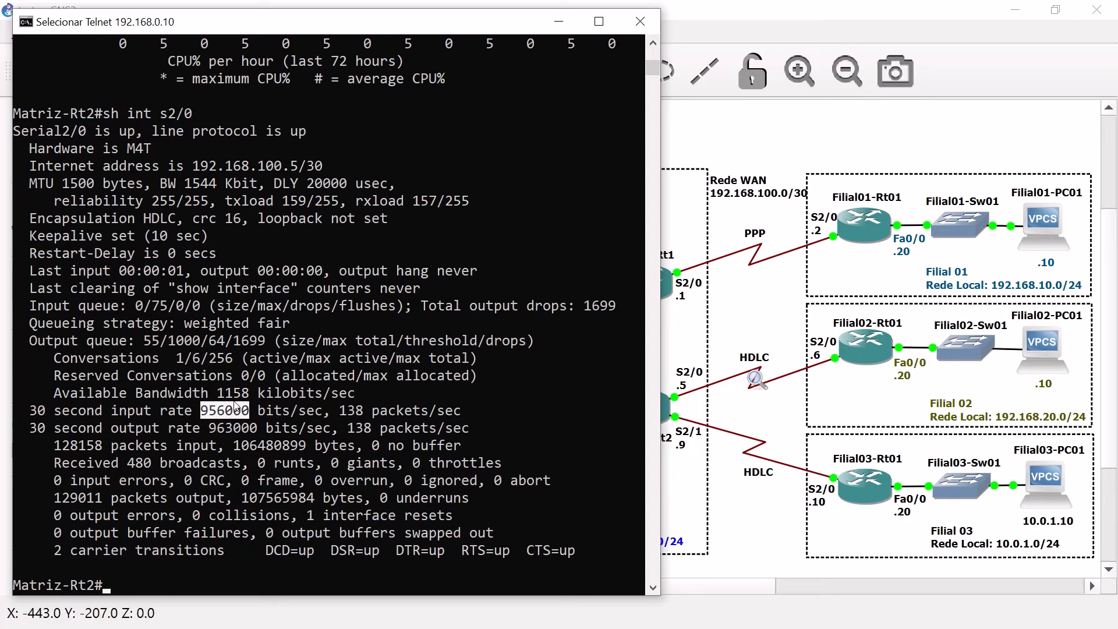
pyautogui.click(205, 416)
pyautogui.moveTo(205, 416); pyautogui.dragTo(247, 417)
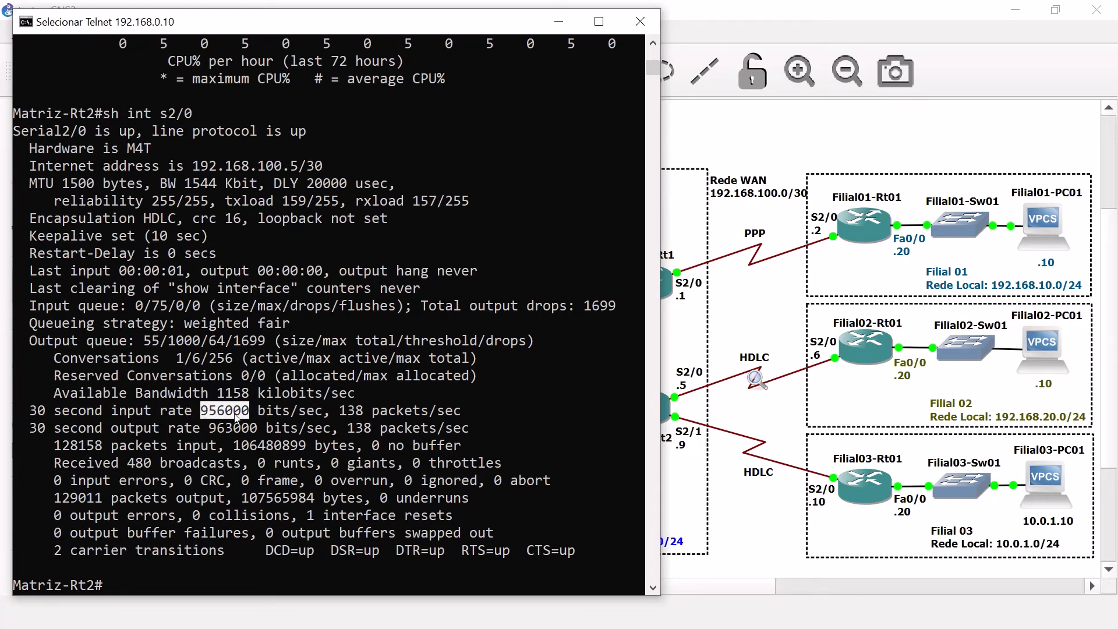
pyautogui.moveTo(211, 431); pyautogui.dragTo(256, 432)
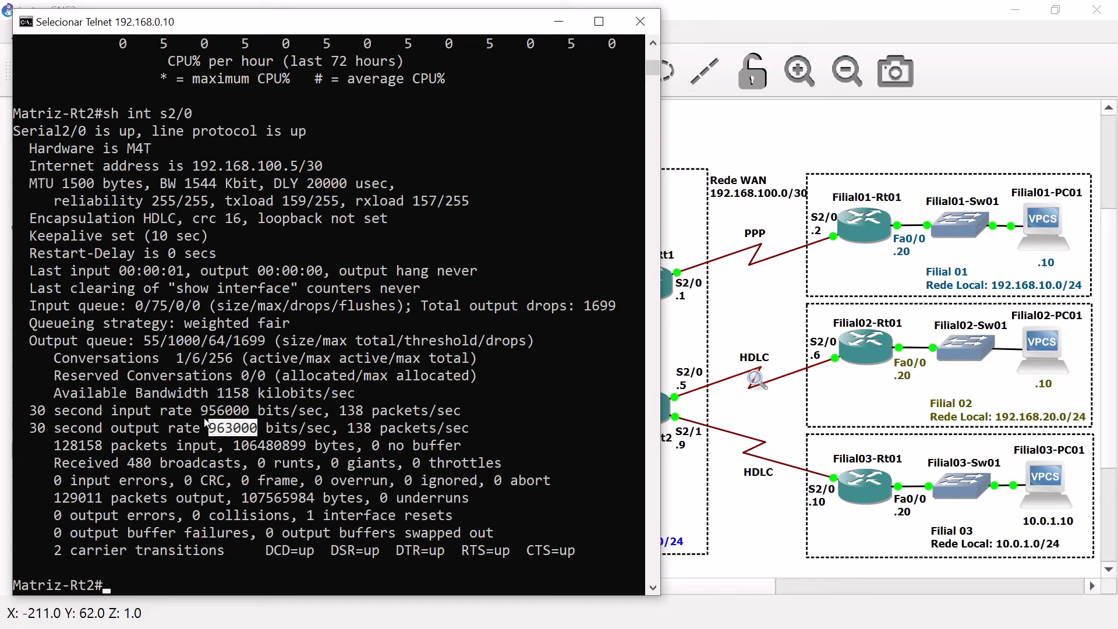
pyautogui.moveTo(208, 415); pyautogui.dragTo(256, 430)
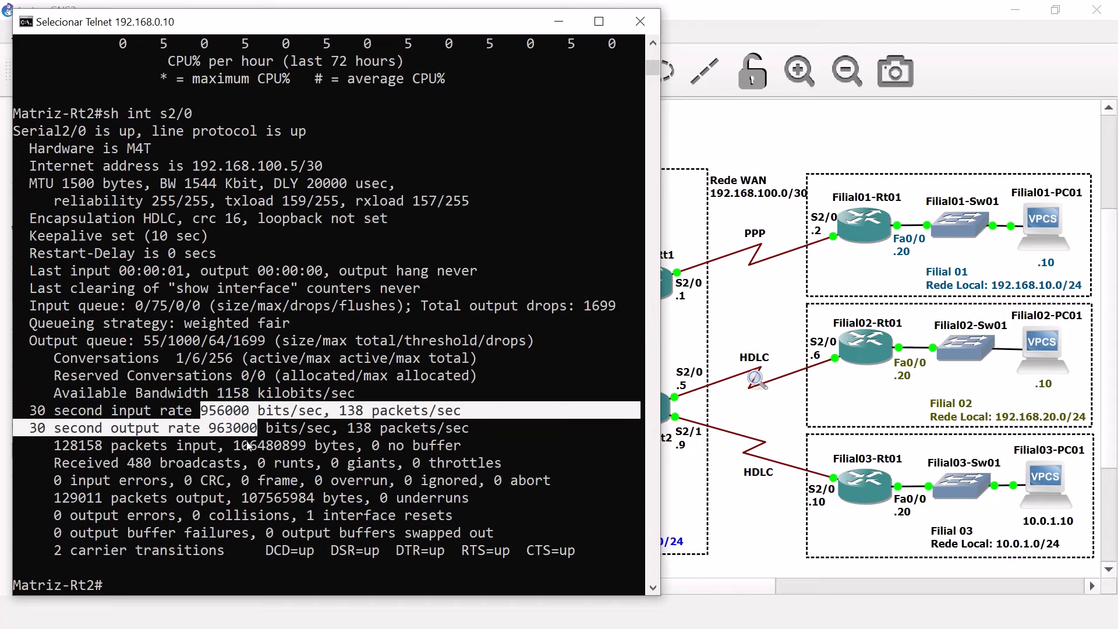
pyautogui.click(237, 429)
pyautogui.click(197, 412)
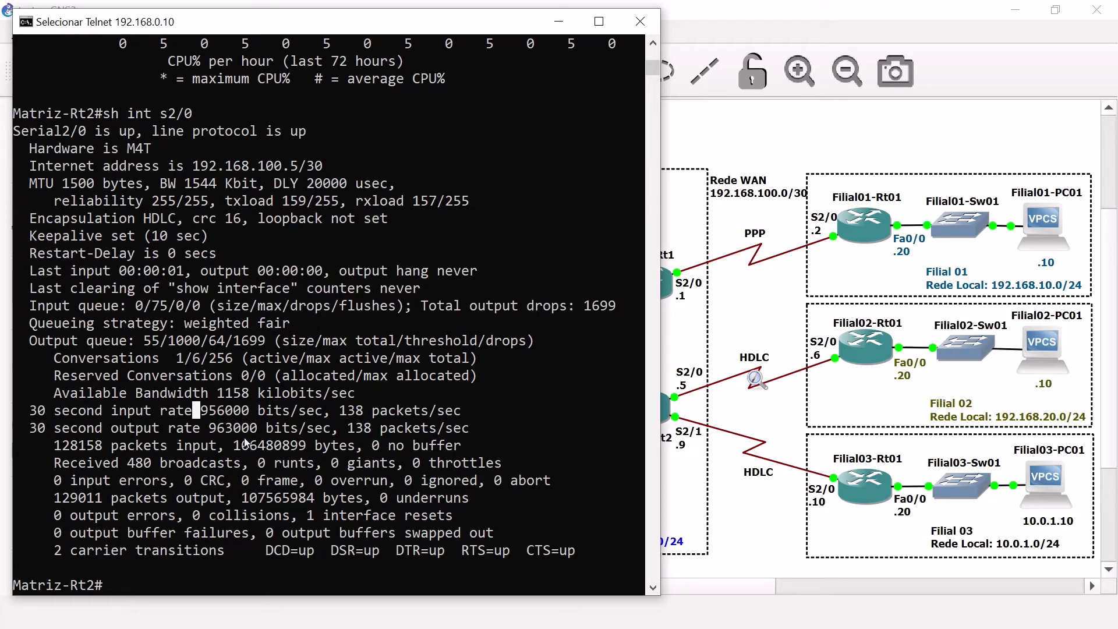
pyautogui.click(252, 412)
pyautogui.click(261, 427)
pyautogui.click(204, 428)
pyautogui.moveTo(584, 306); pyautogui.dragTo(612, 308)
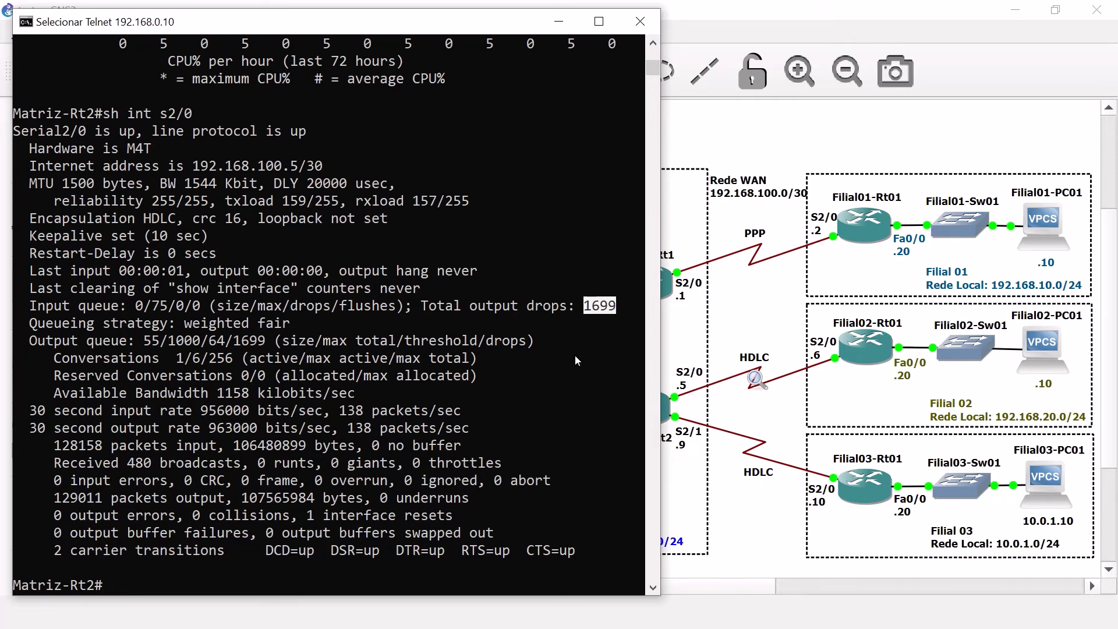
# - Rerun "sh int s2/0" on Matriz-Rt2 and highlight the total output drops and the 30 second input rate
pyautogui.press('Up')
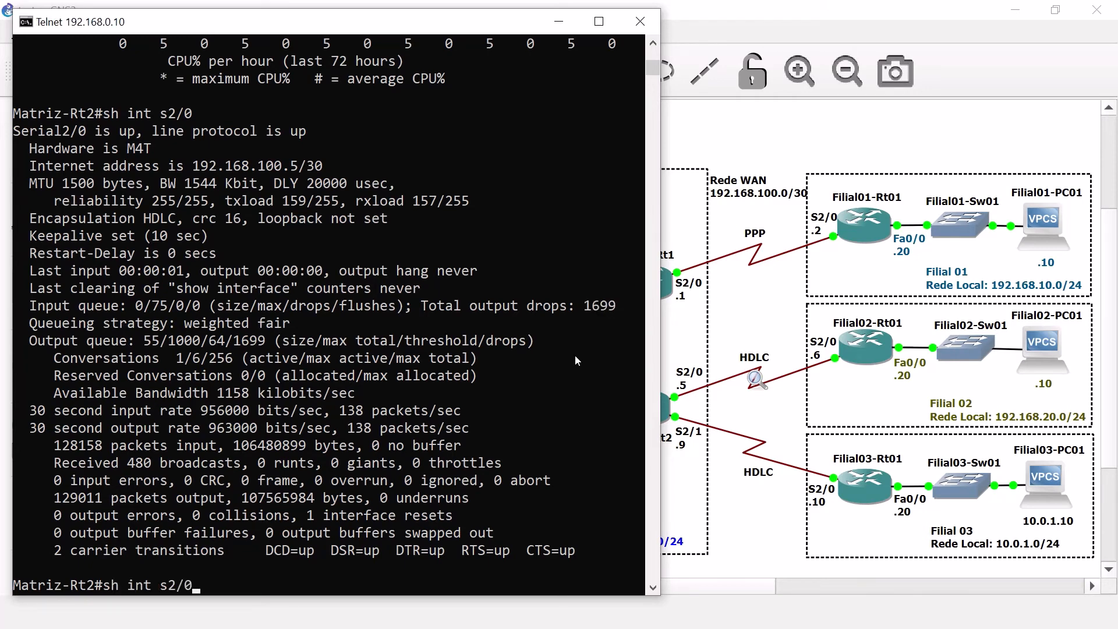
pyautogui.press('Return')
pyautogui.press('space')
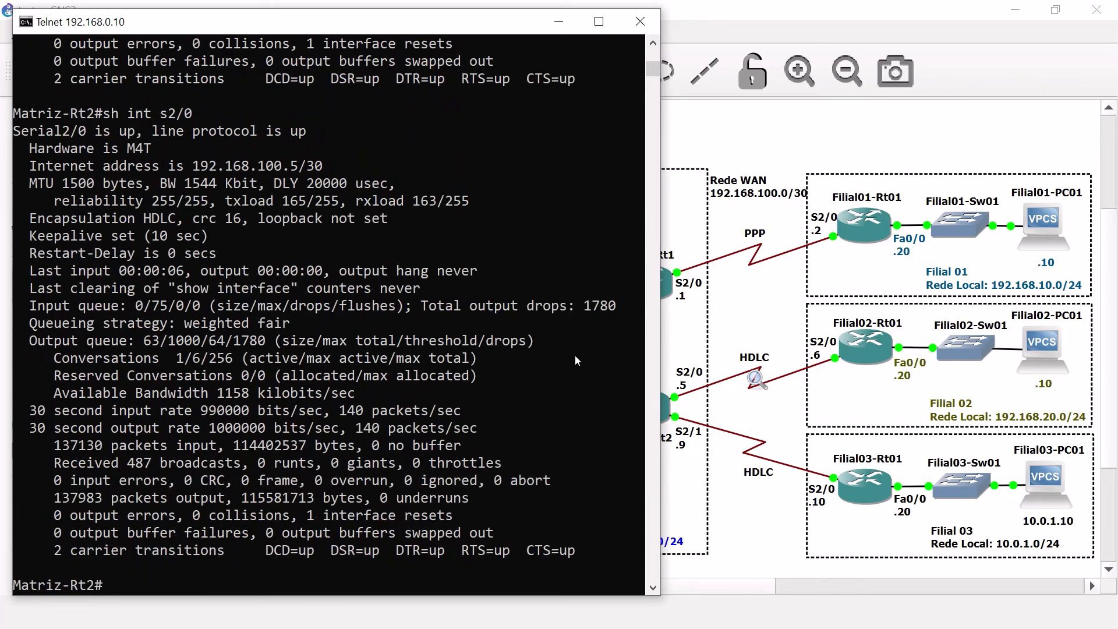
pyautogui.moveTo(584, 307); pyautogui.dragTo(615, 307)
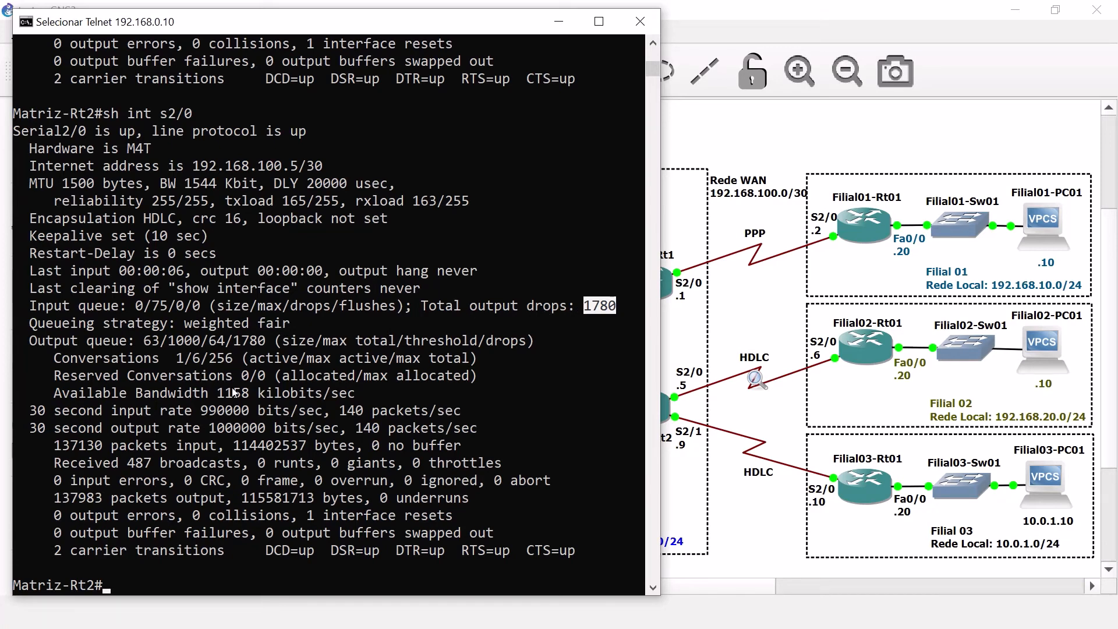
pyautogui.moveTo(201, 412); pyautogui.dragTo(249, 414)
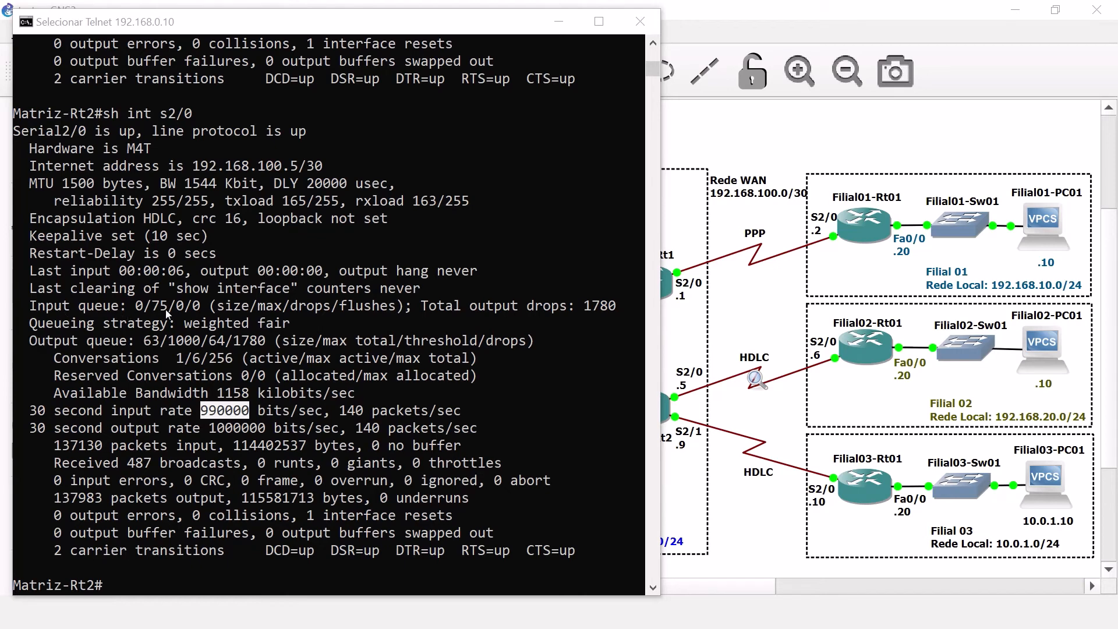
# - Examine Serial2/0's input queue line, matching its counters to the size, max, drops and flushes fields
pyautogui.click(105, 316)
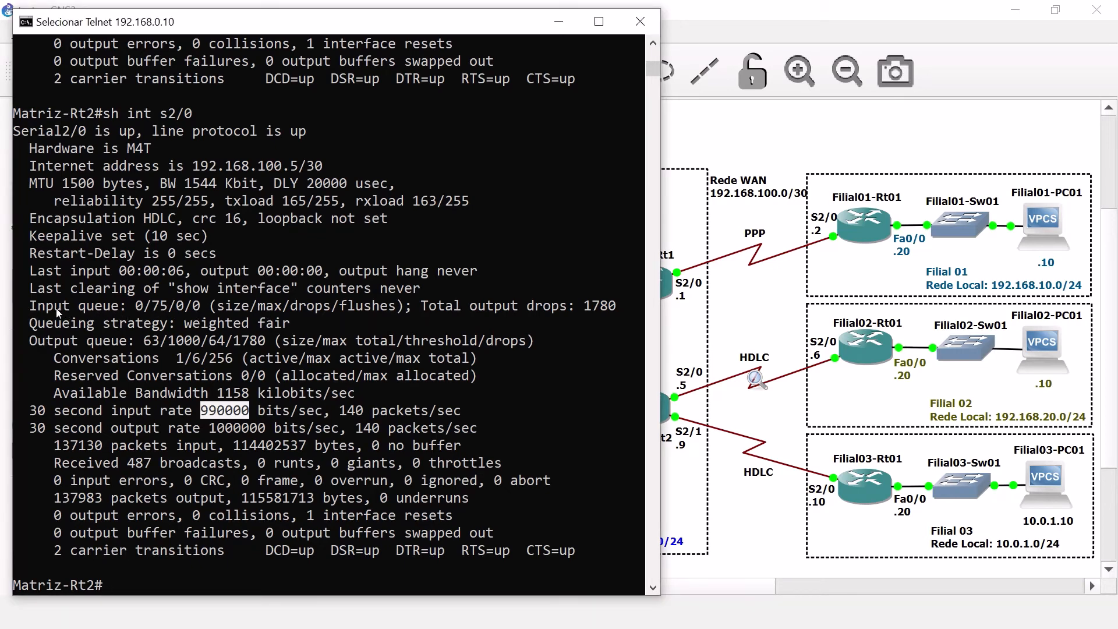
pyautogui.moveTo(33, 309); pyautogui.dragTo(382, 309)
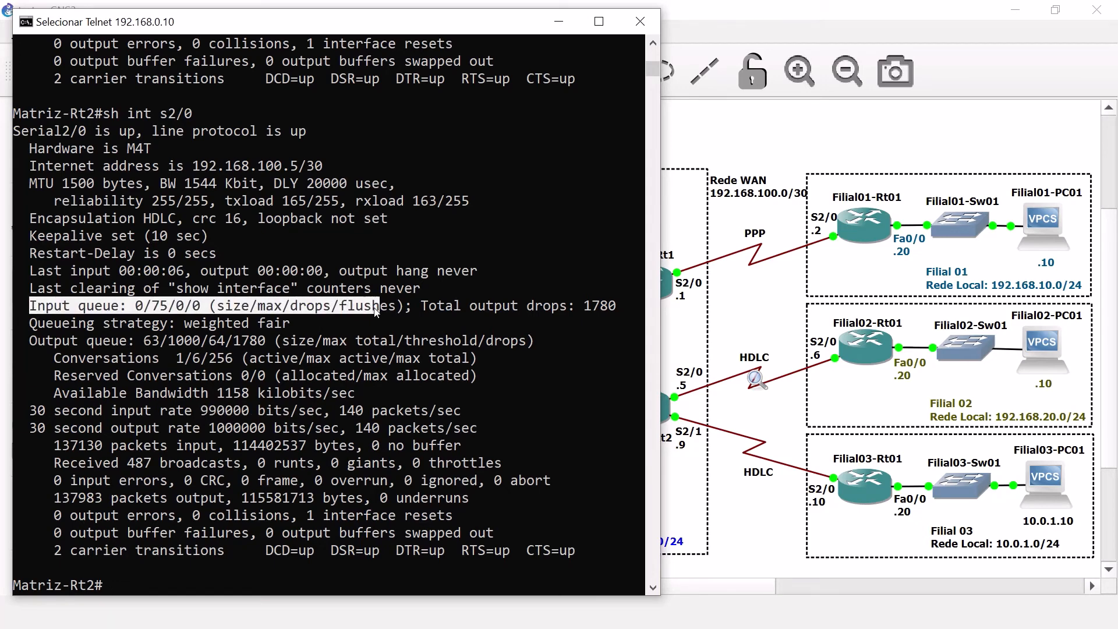
pyautogui.click(219, 309)
pyautogui.press('Right')
pyautogui.press('Right')
pyautogui.press('Right')
pyautogui.press('Right')
pyautogui.press('Right')
pyautogui.press('Right')
pyautogui.press('Right')
pyautogui.press('Right')
pyautogui.press('Right')
pyautogui.press('Right')
pyautogui.press('Right')
pyautogui.press('Right')
pyautogui.press('Right')
pyautogui.press('Right')
pyautogui.press('Right')
pyautogui.press('Right')
pyautogui.press('Right')
pyautogui.press('Right')
pyautogui.press('Right')
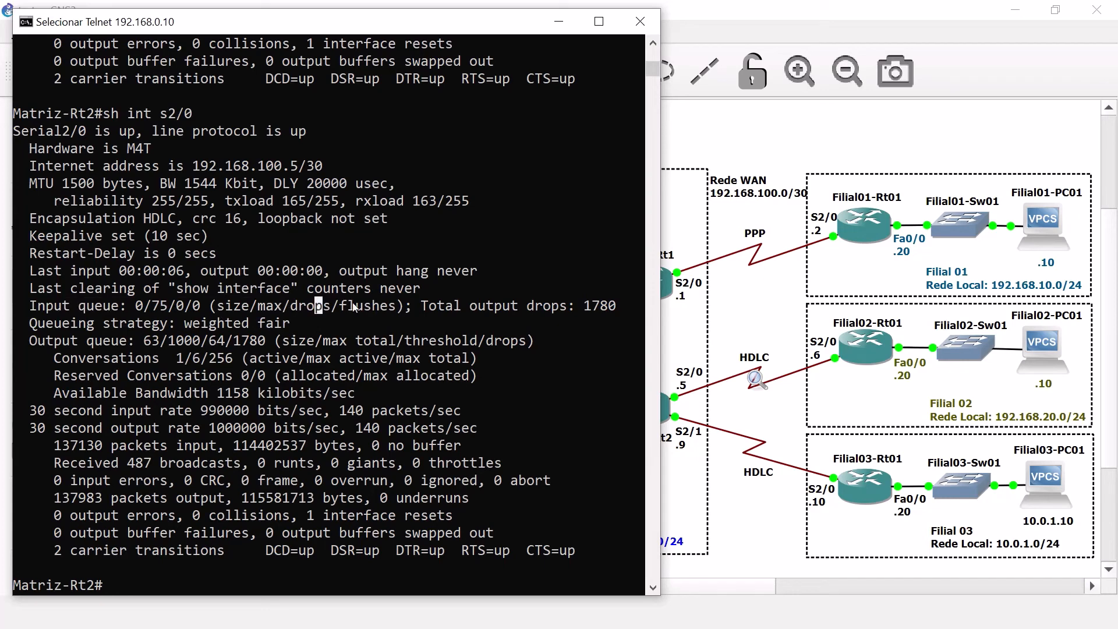
pyautogui.click(140, 308)
pyautogui.click(164, 308)
pyautogui.click(180, 307)
pyautogui.click(196, 308)
# - Examine Serial2/0's total output drops and its output queue size, maximum, threshold and drops counters
pyautogui.moveTo(424, 306); pyautogui.dragTo(622, 315)
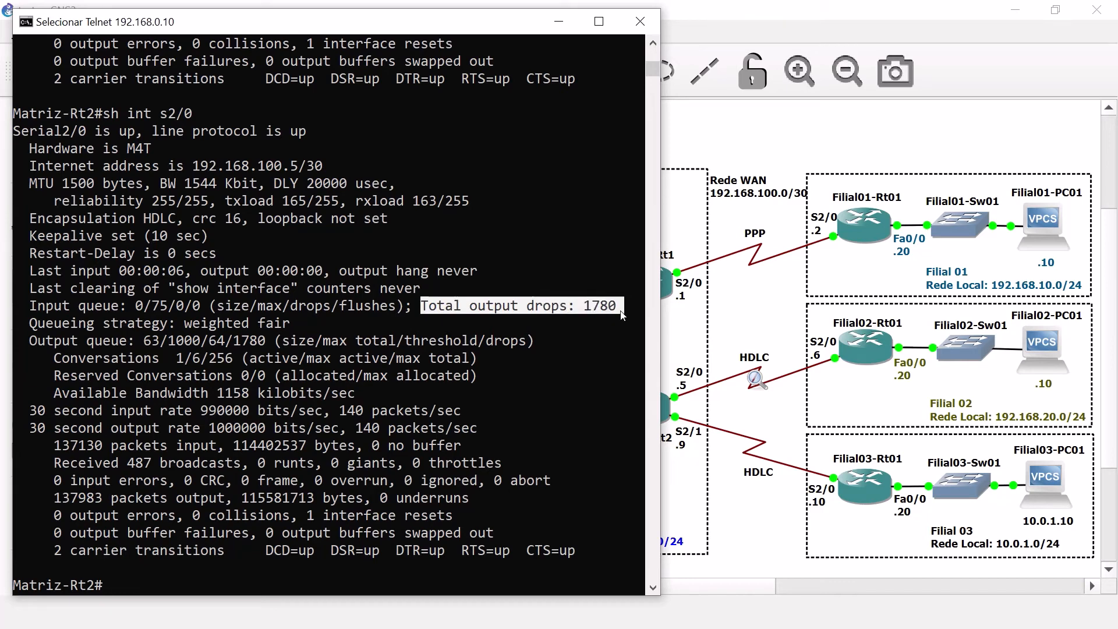
pyautogui.moveTo(24, 340); pyautogui.dragTo(156, 342)
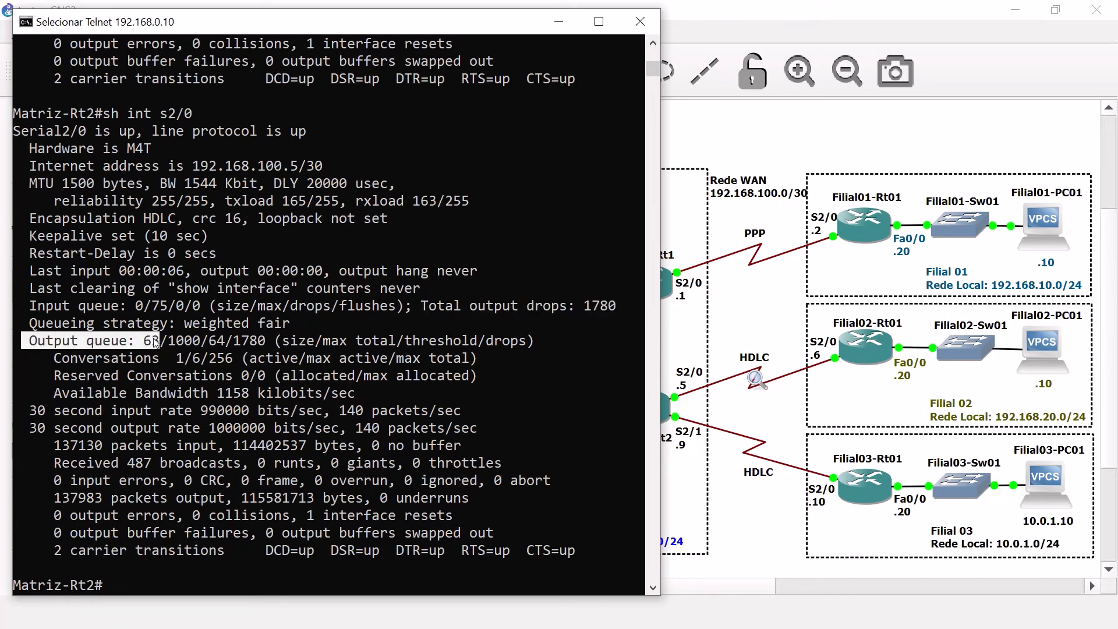
pyautogui.click(156, 342)
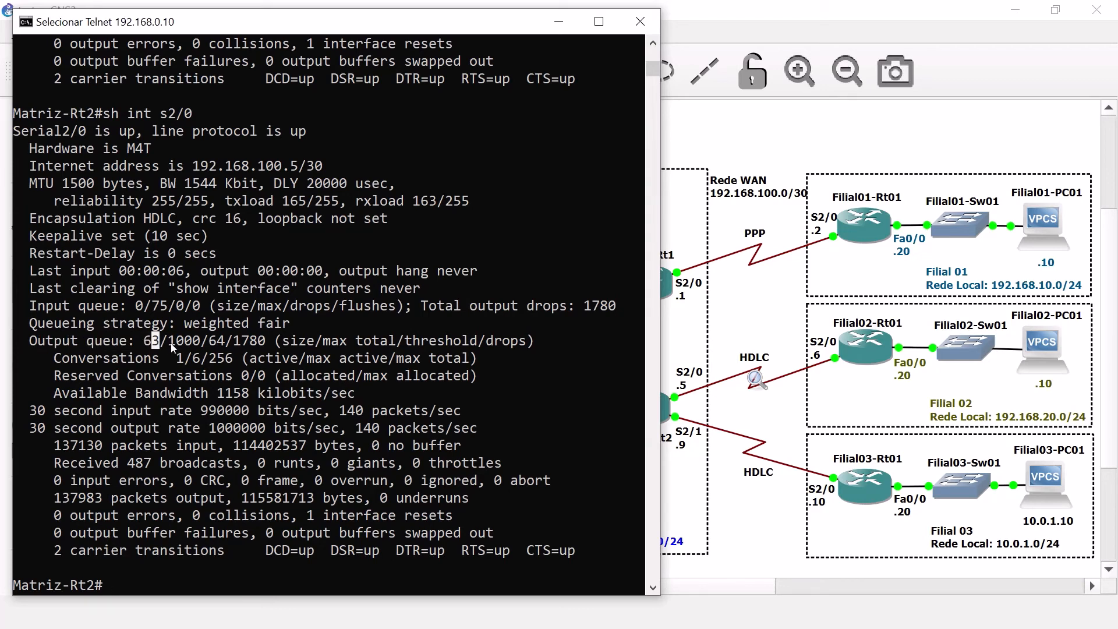
pyautogui.moveTo(172, 344); pyautogui.dragTo(201, 344)
pyautogui.moveTo(200, 344); pyautogui.dragTo(267, 346)
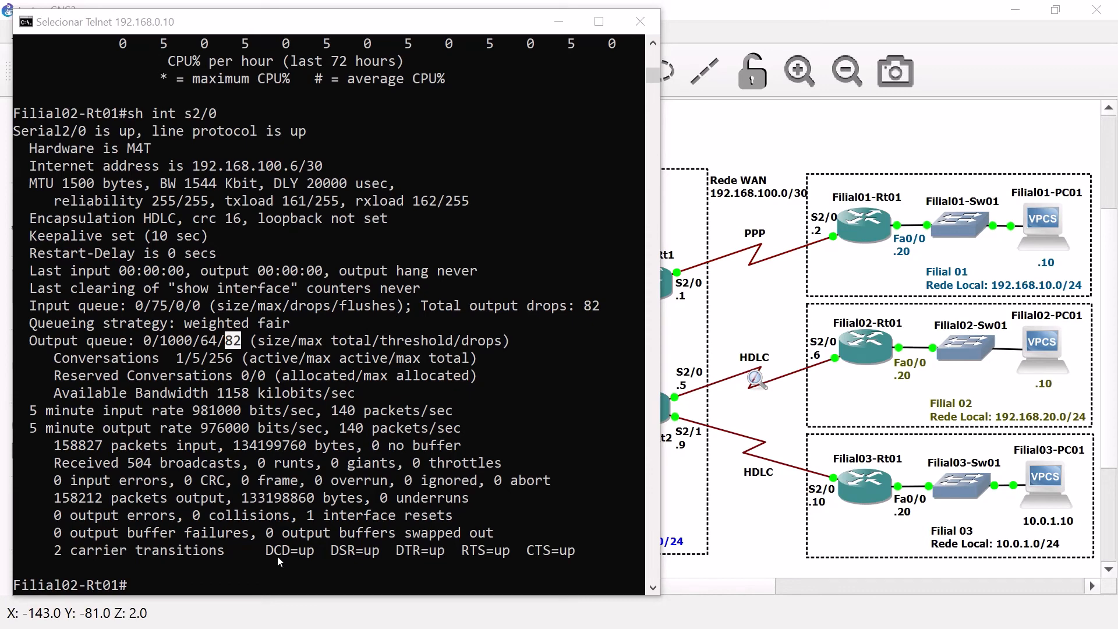
# - Query Filial02-Rt01's route with "sh ip route 10.0.1.0" and highlight its administrative distance, metric and next-hop address
pyautogui.write('sh ip rout')
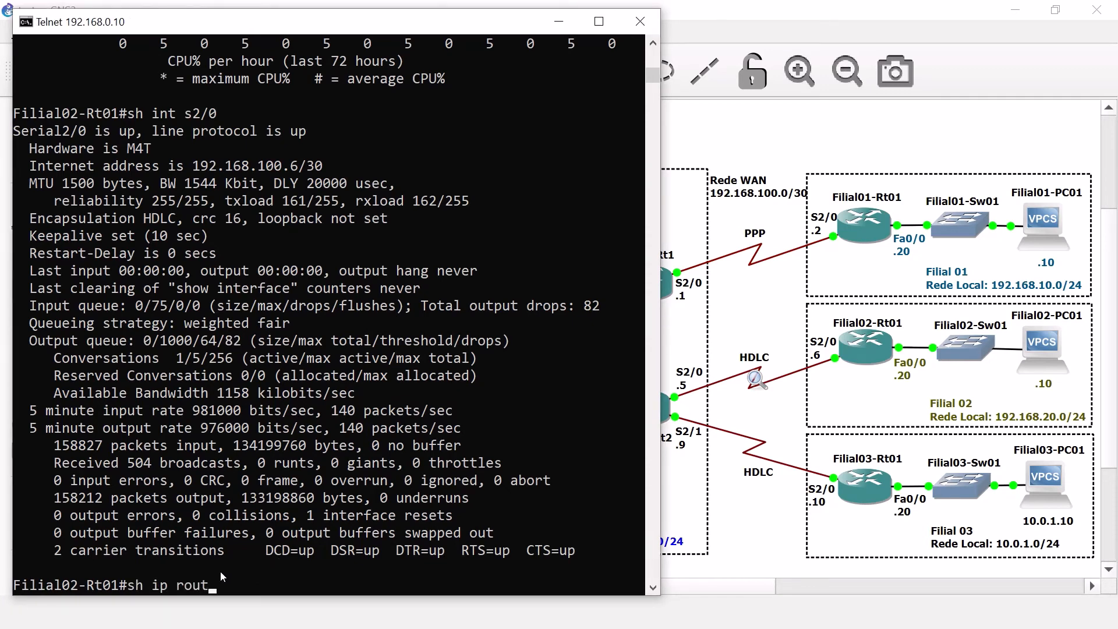
pyautogui.write('e 10.0.1.0')
pyautogui.press('Return')
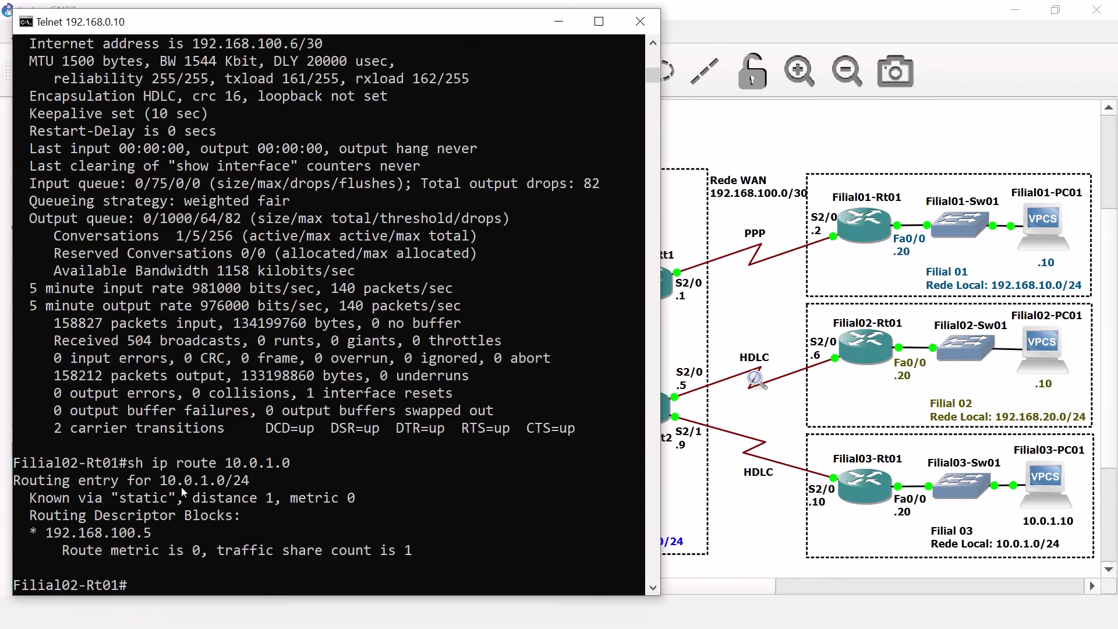
pyautogui.moveTo(118, 500); pyautogui.dragTo(269, 499)
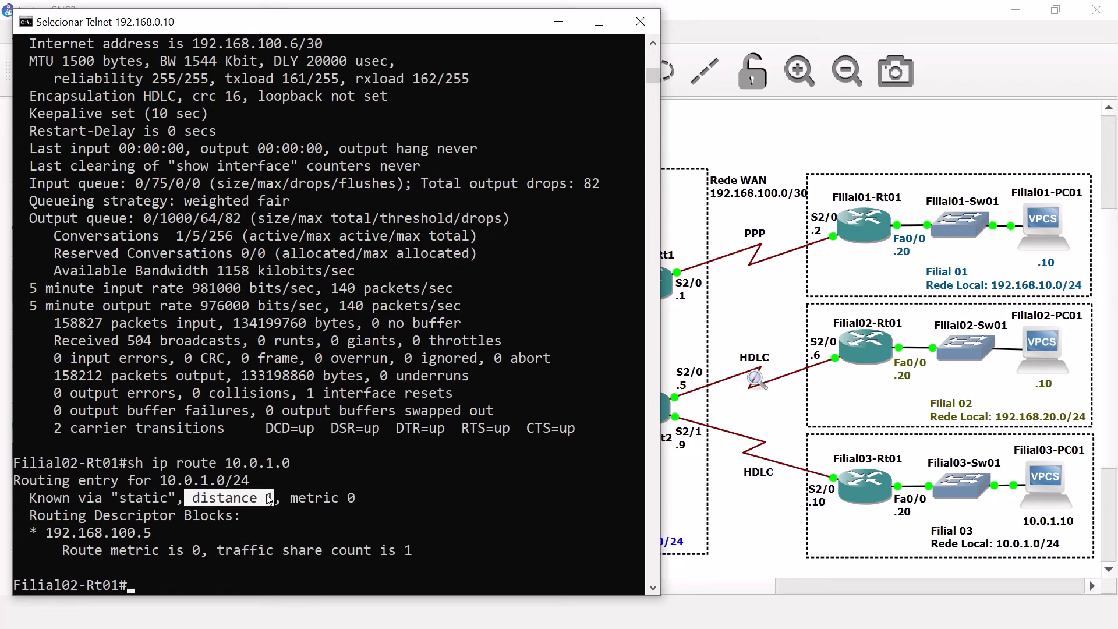
pyautogui.moveTo(283, 498); pyautogui.dragTo(361, 498)
pyautogui.moveTo(46, 532); pyautogui.dragTo(151, 532)
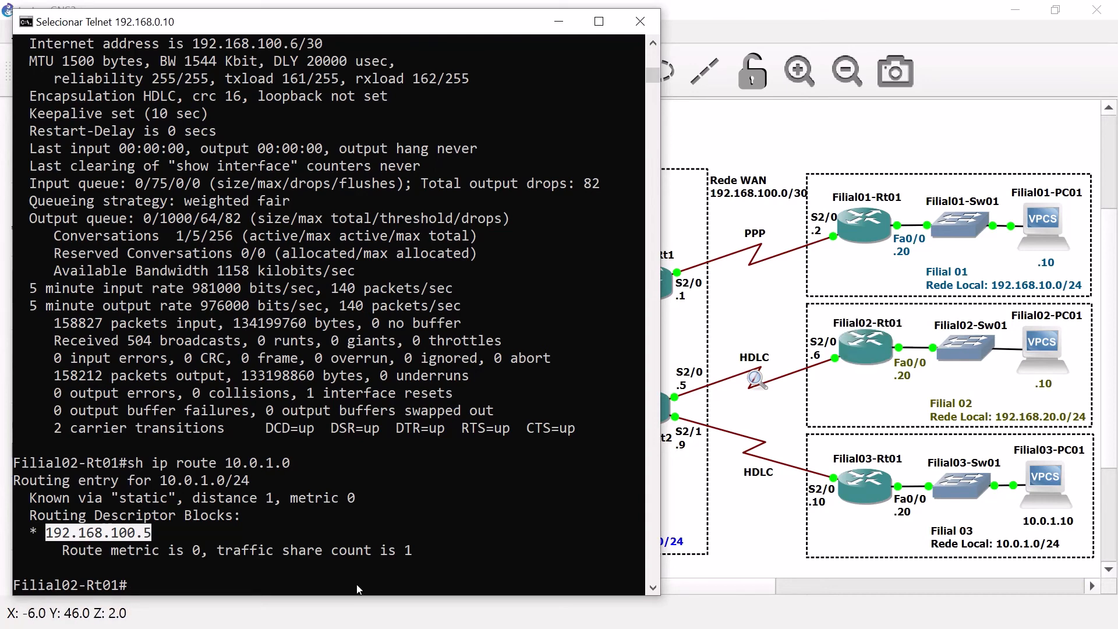
# - Exit the Filial02-Rt01 session and open a Telnet session from POD-01 to 192.168.0.30
pyautogui.click(286, 585)
pyautogui.press('Return')
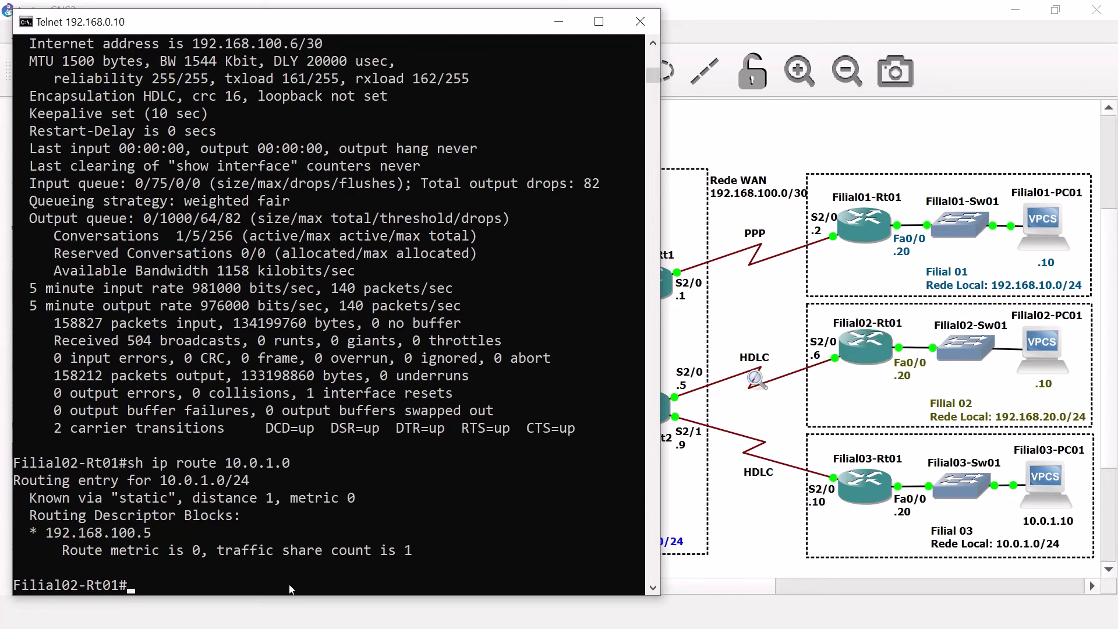
pyautogui.press('Return')
pyautogui.press('Return')
pyautogui.write('exit')
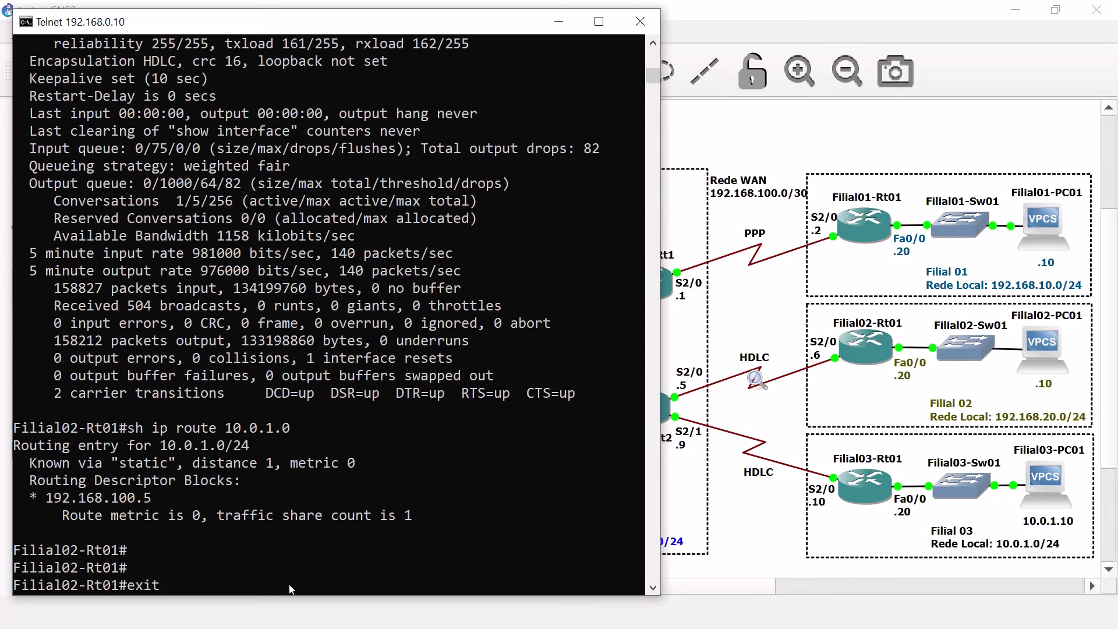
pyautogui.press('Return')
pyautogui.write('telnet 192.168.0.30')
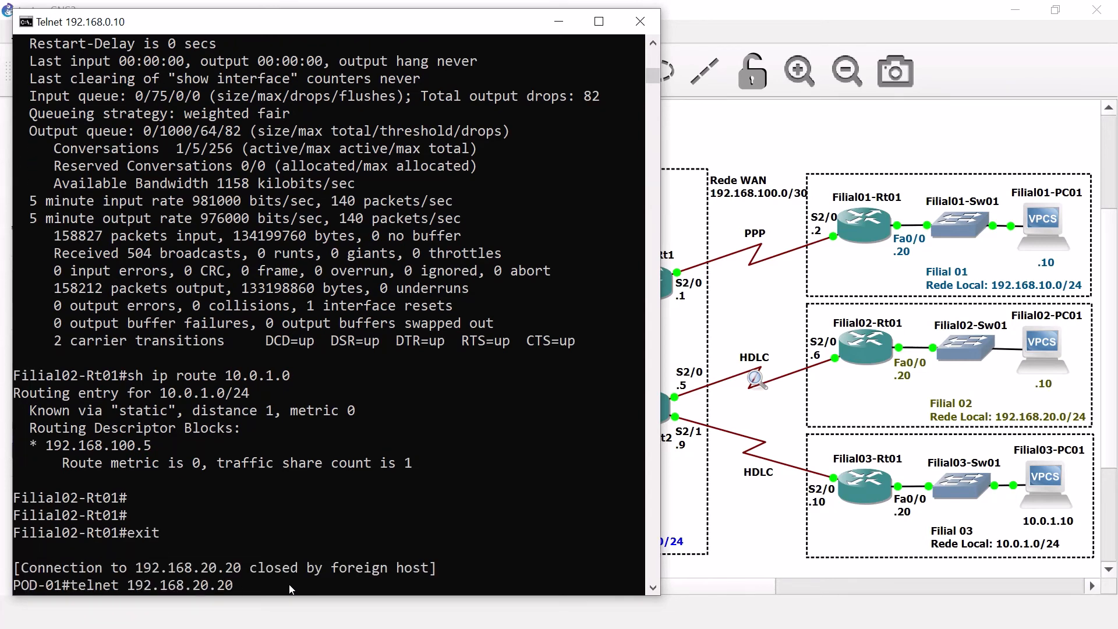
pyautogui.press('Return')
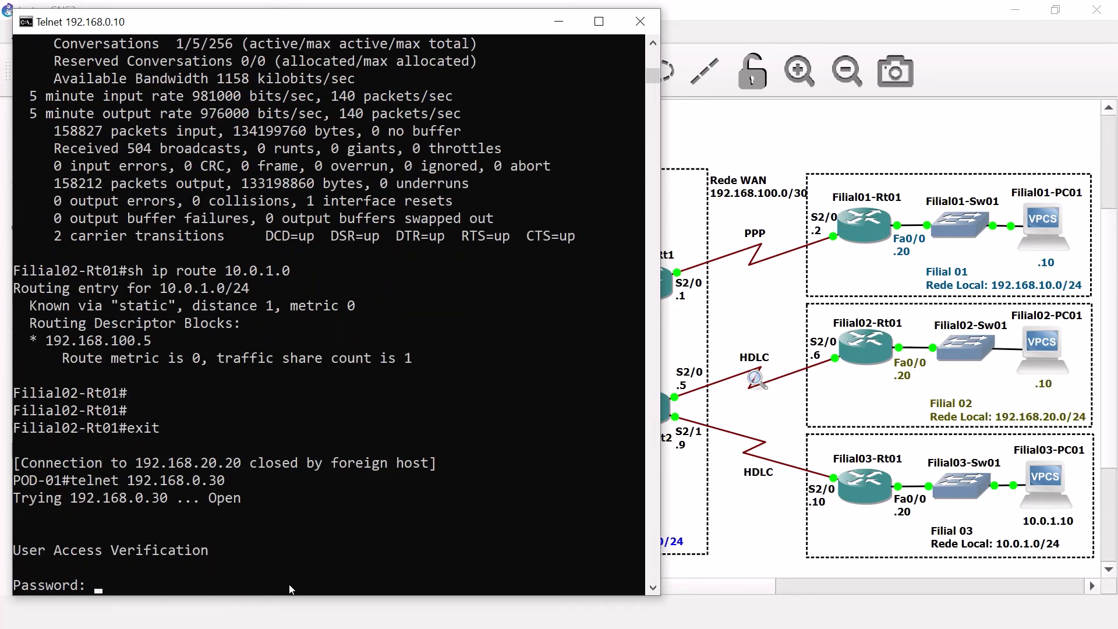
# - Narrow the Telnet window to reveal Matriz-Rt2, log in with the access password and add blank prompt lines
pyautogui.moveTo(664, 339); pyautogui.dragTo(618, 340)
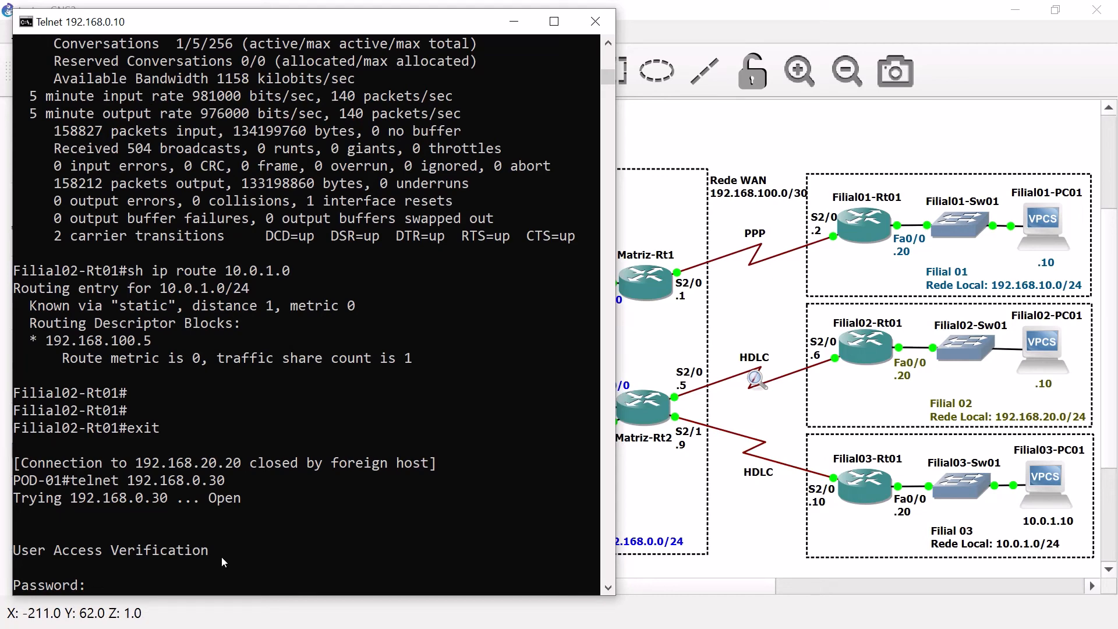
pyautogui.press('Return')
pyautogui.press('Return')
pyautogui.press('Return')
pyautogui.press('Return')
pyautogui.press('Return')
pyautogui.press('Return')
pyautogui.press('Return')
pyautogui.press('Return')
pyautogui.press('Return')
pyautogui.press('Return')
pyautogui.press('Return')
pyautogui.press('Return')
pyautogui.press('Return')
pyautogui.press('Return')
pyautogui.press('Return')
pyautogui.press('Return')
pyautogui.press('Return')
pyautogui.press('Return')
pyautogui.press('Return')
pyautogui.press('Return')
pyautogui.press('Return')
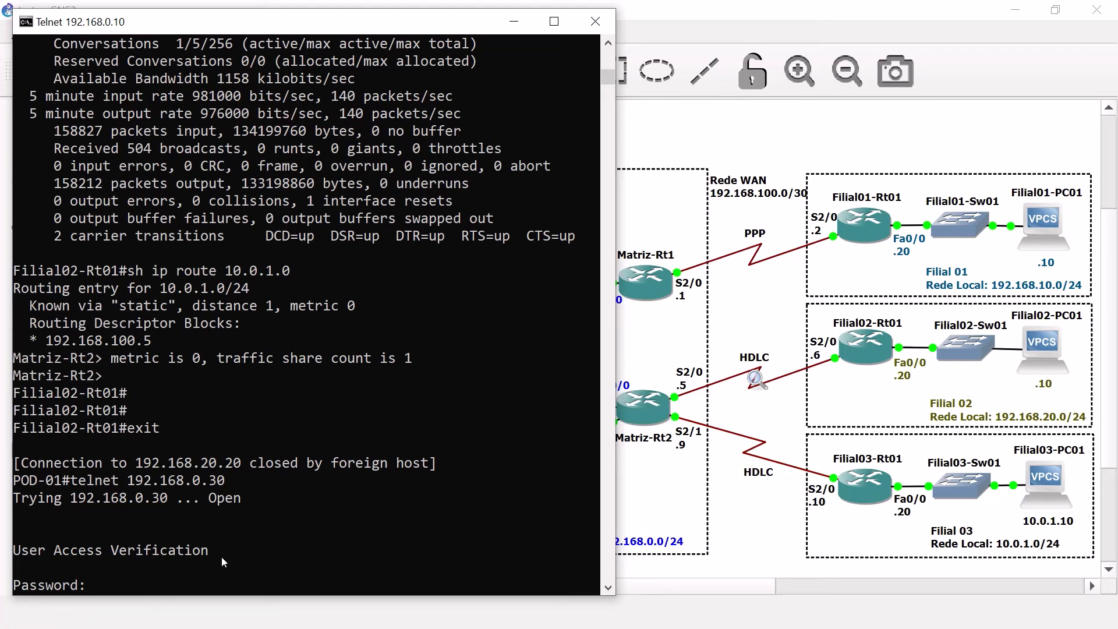
# - Enter privileged mode on Matriz-Rt2 with "en" and the enable password, then add blank prompt lines
pyautogui.write('en')
pyautogui.press('Return')
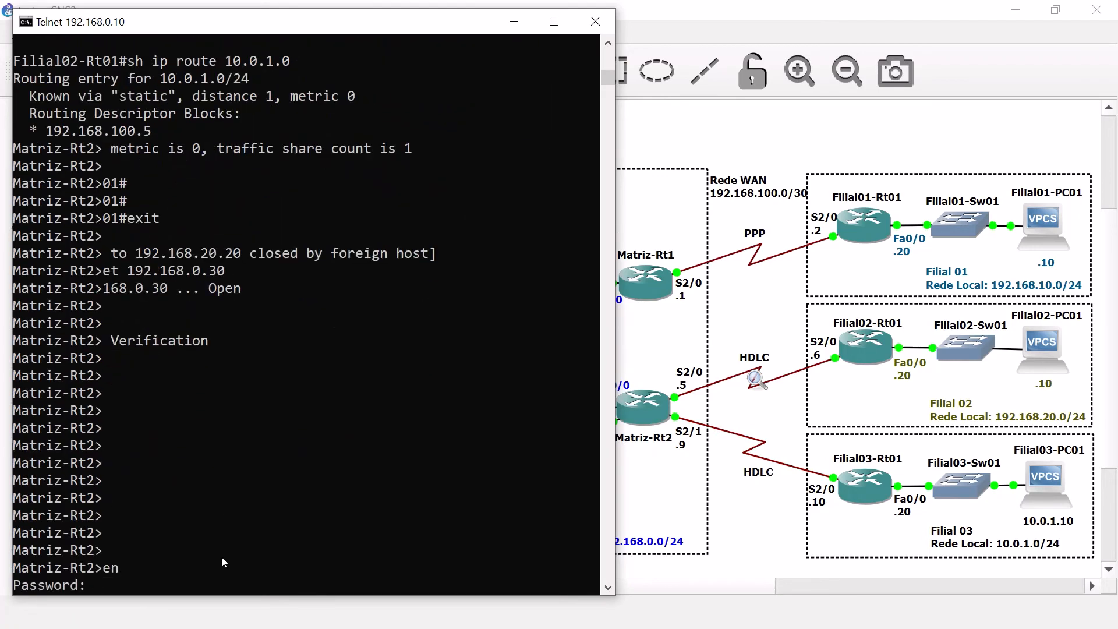
pyautogui.press('Return')
pyautogui.press('Return')
pyautogui.press('Return')
pyautogui.press('Return')
pyautogui.press('Return')
pyautogui.press('Return')
pyautogui.press('Return')
pyautogui.press('Return')
pyautogui.press('Return')
pyautogui.press('Return')
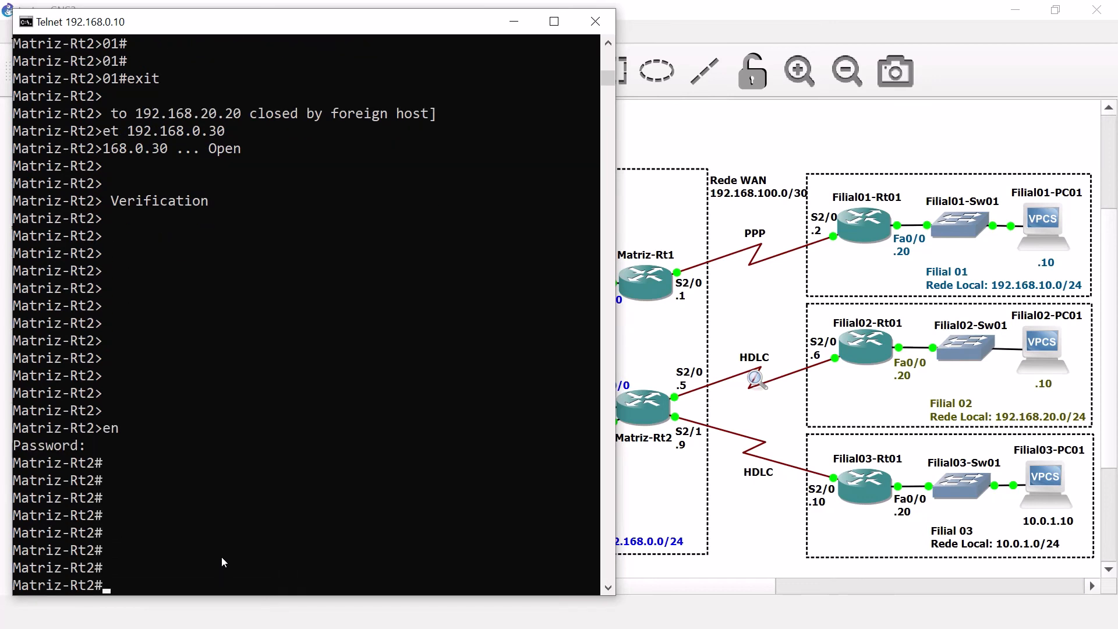
# - Query Matriz-Rt2's route with "sh ip route 10.0.1.0" and highlight its distance, metric and next-hop address
pyautogui.write('sh ip rou')
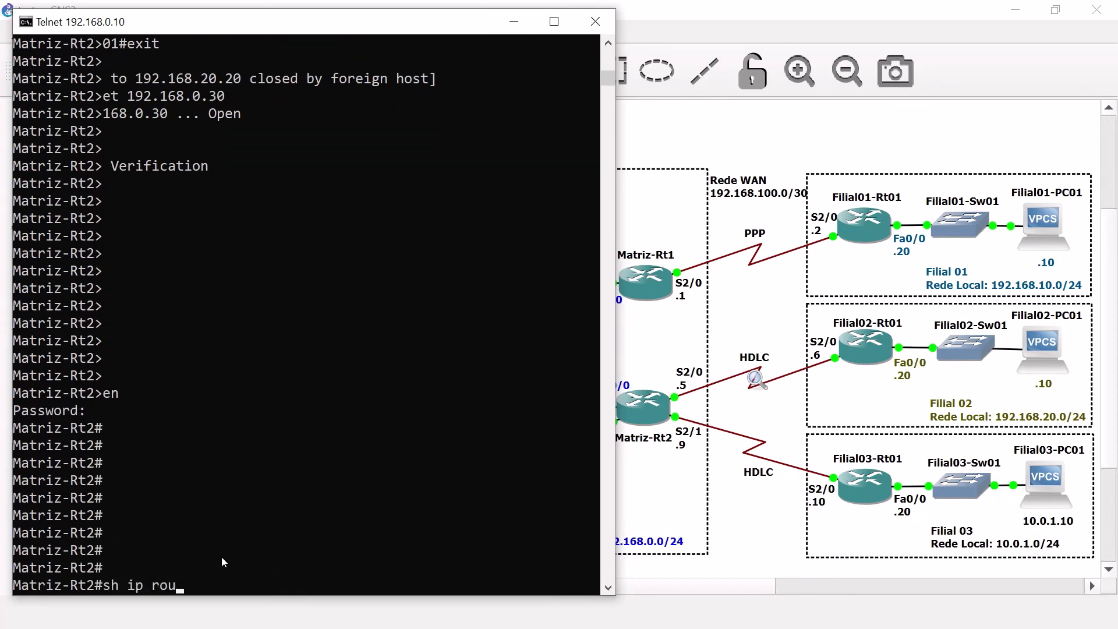
pyautogui.write('te 10.0.1.0')
pyautogui.press('Return')
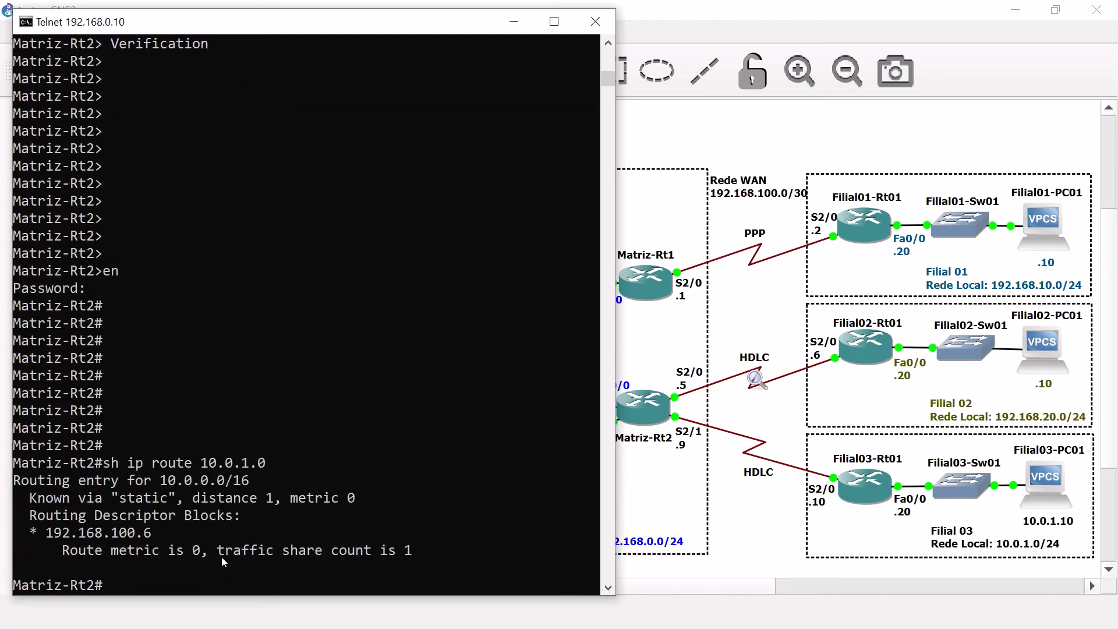
pyautogui.click(122, 499)
pyautogui.moveTo(123, 502); pyautogui.dragTo(355, 507)
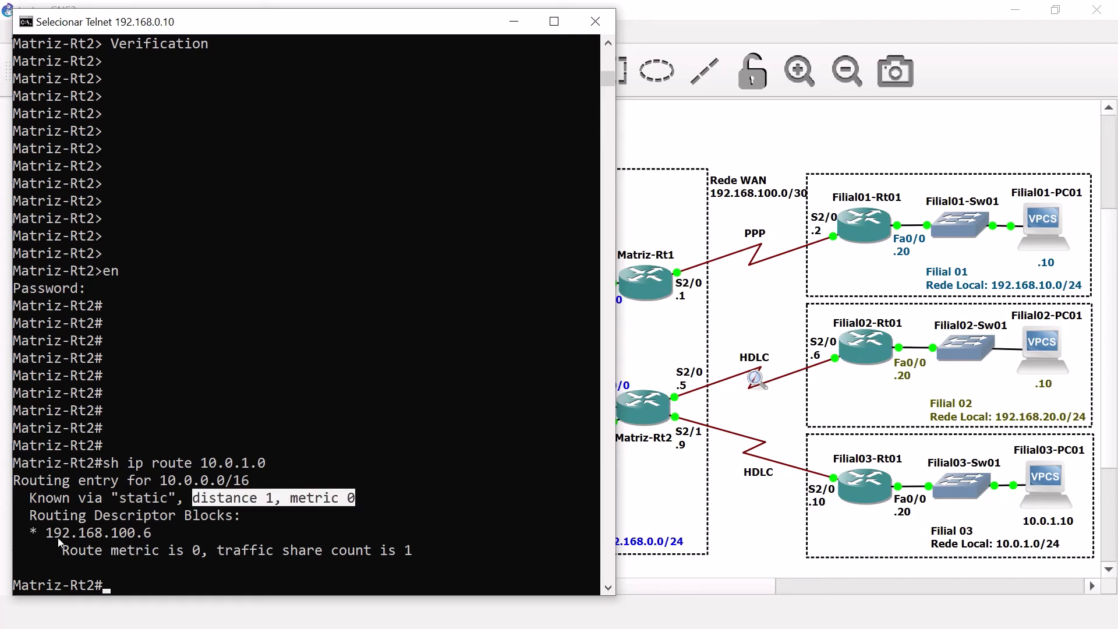
pyautogui.moveTo(52, 535); pyautogui.dragTo(170, 527)
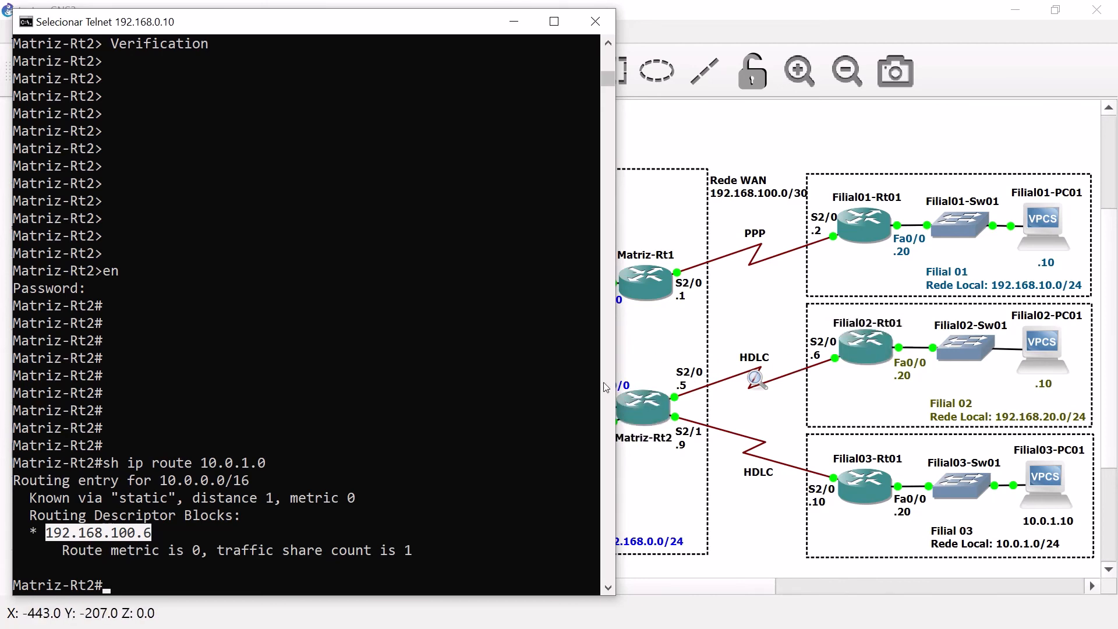
pyautogui.click(140, 585)
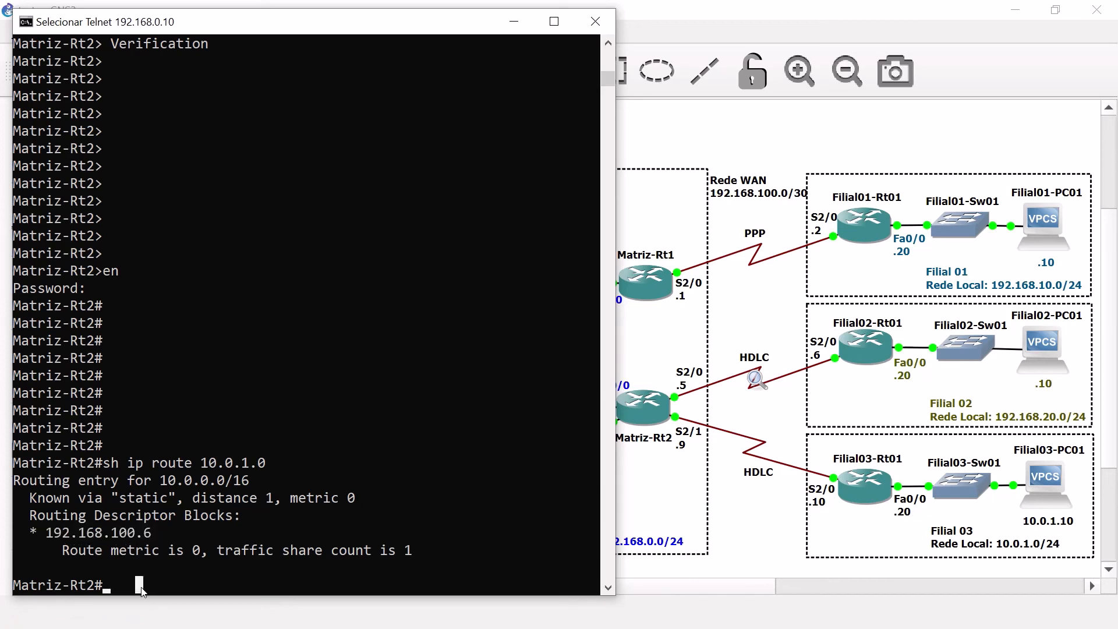
# - List Matriz-Rt2's static routes with "sh run | i ip route" and highlight the 10.0.0.0 255.255.0.0 entry
pyautogui.write('sh')
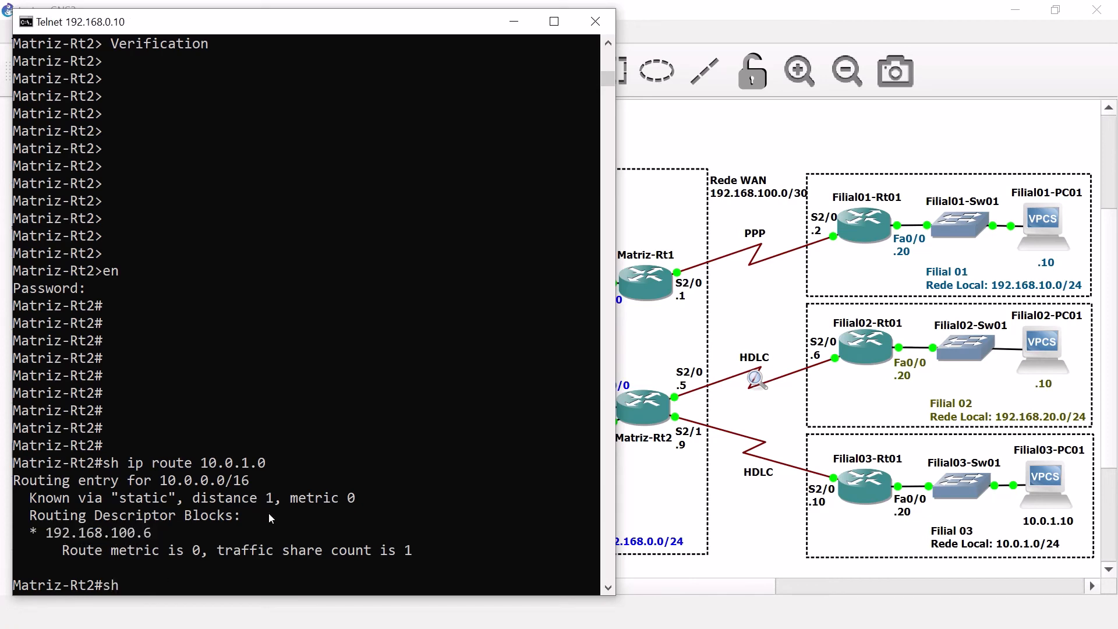
pyautogui.write(' run | i ip route')
pyautogui.press('Return')
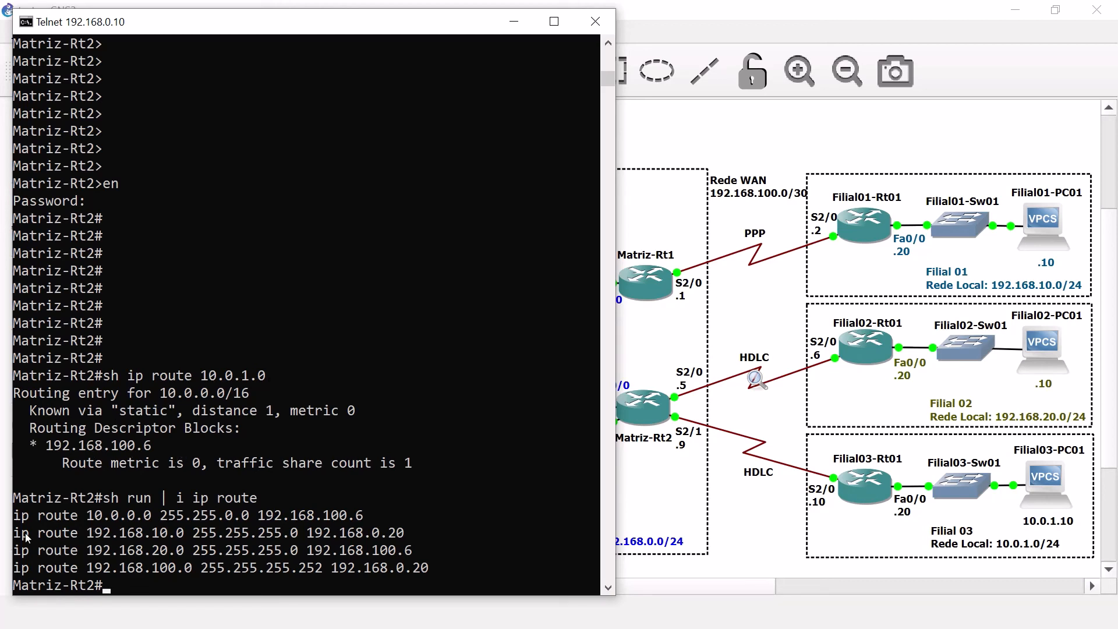
pyautogui.moveTo(14, 516); pyautogui.dragTo(363, 520)
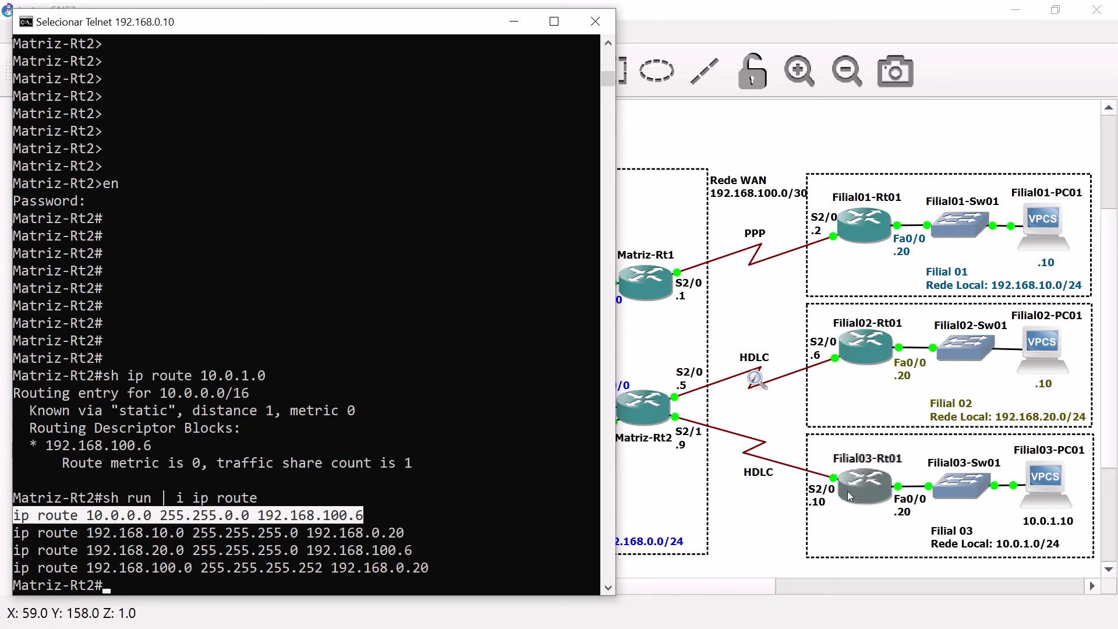
pyautogui.rightClick(191, 581)
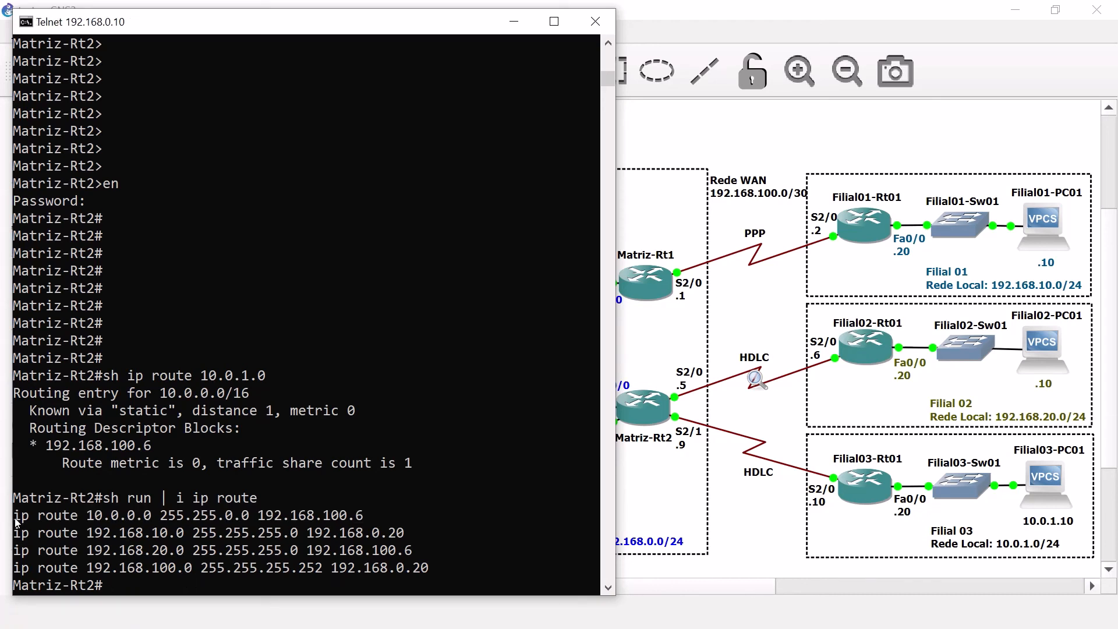
pyautogui.moveTo(16, 520); pyautogui.dragTo(361, 518)
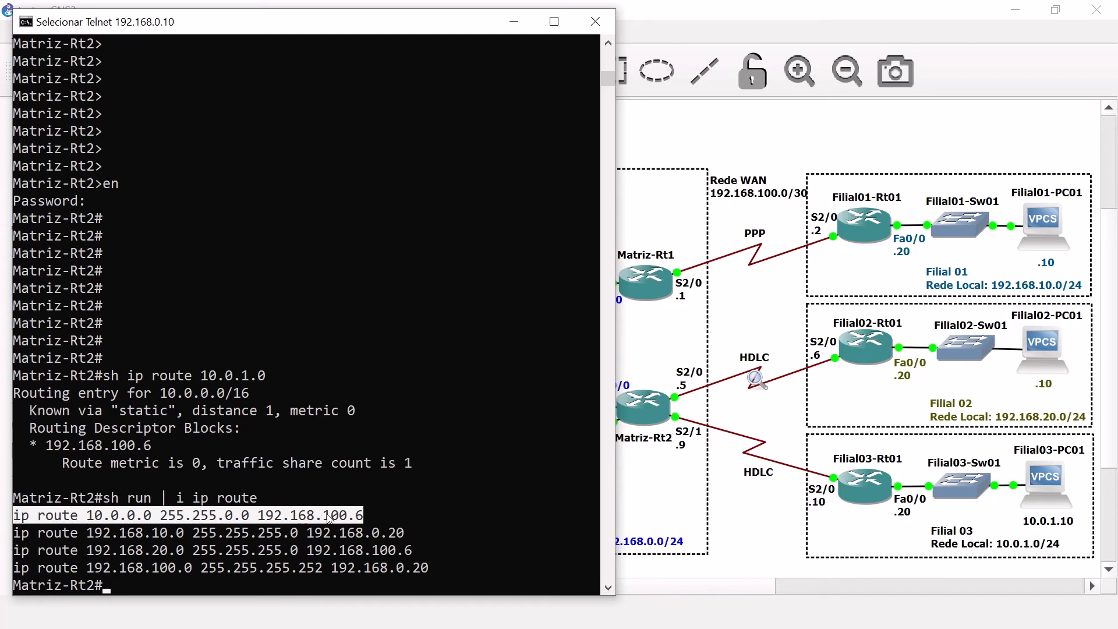
pyautogui.click(481, 513)
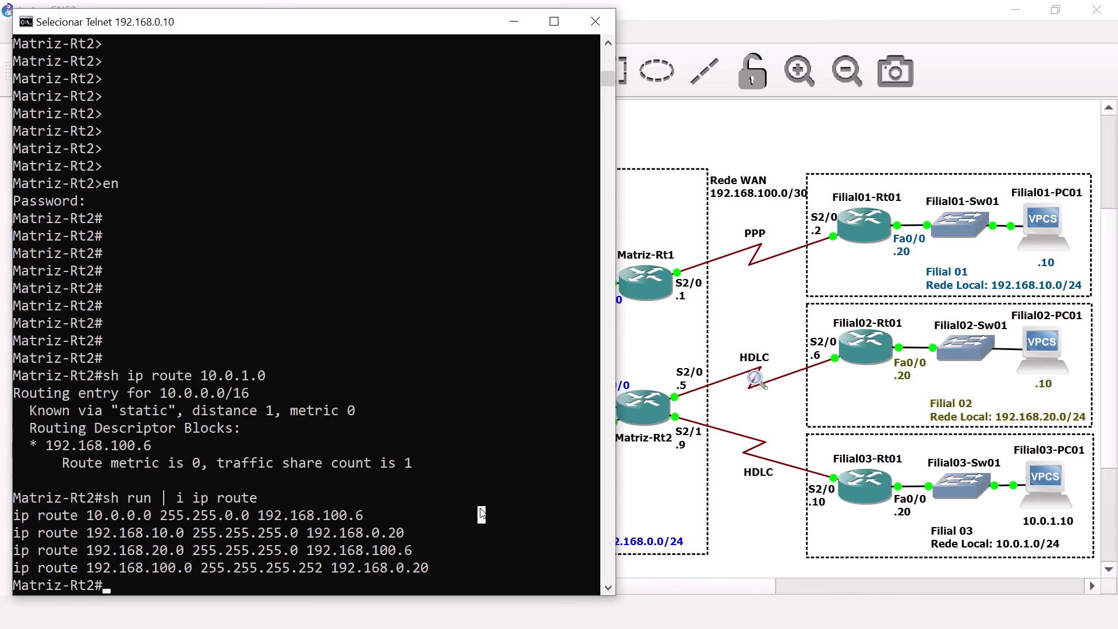
pyautogui.rightClick(448, 495)
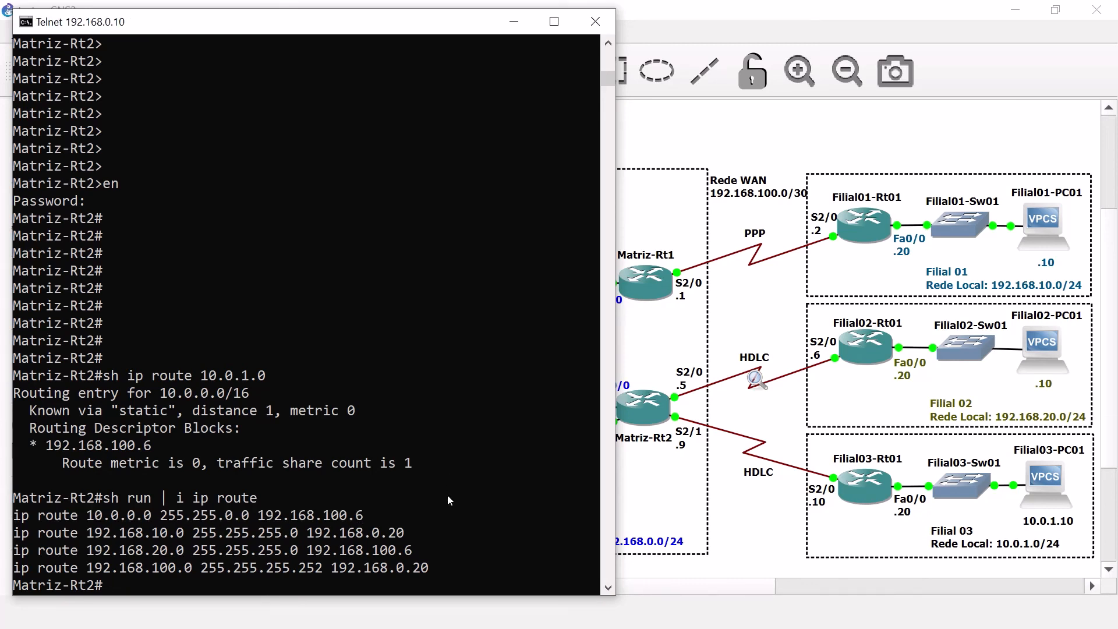
pyautogui.press('Return')
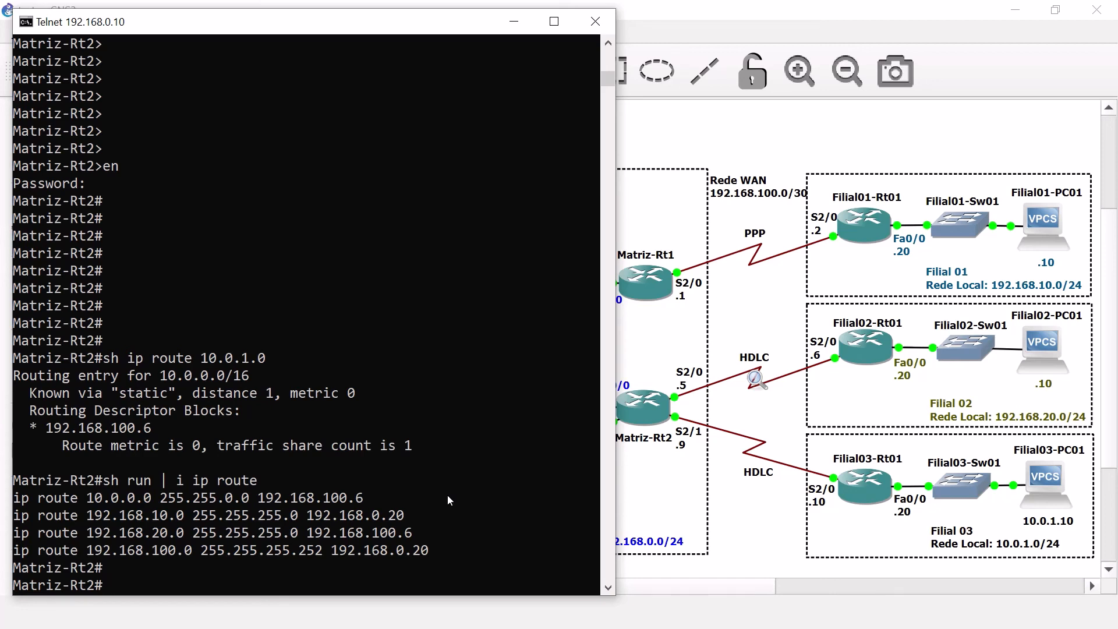
# - Enter configuration mode on Matriz-Rt2 with "conf t" and add the static route "ip route 10.0.1.0 255.255.255.0 192.168.100.10"
pyautogui.write('conf t')
pyautogui.press('Return')
pyautogui.write('ip route 192.168.0')
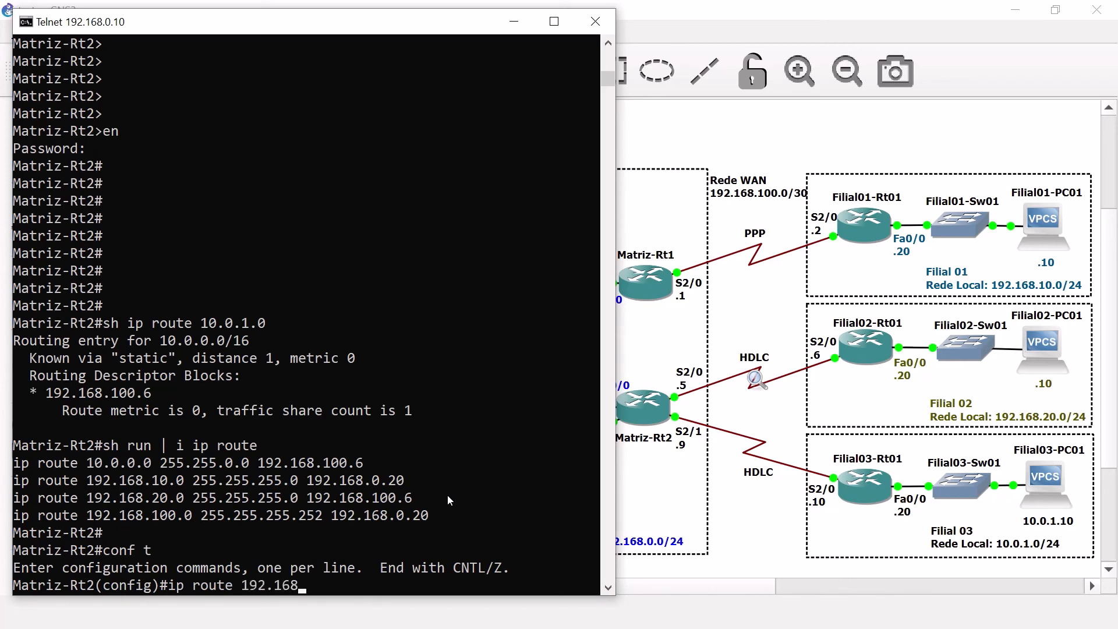
pyautogui.press('BackSpace')
pyautogui.press('BackSpace')
pyautogui.press('BackSpace')
pyautogui.press('BackSpace')
pyautogui.press('BackSpace')
pyautogui.press('BackSpace')
pyautogui.press('BackSpace')
pyautogui.press('BackSpace')
pyautogui.write('0.0.')
pyautogui.write('1.0 255.')
pyautogui.write('255.255.')
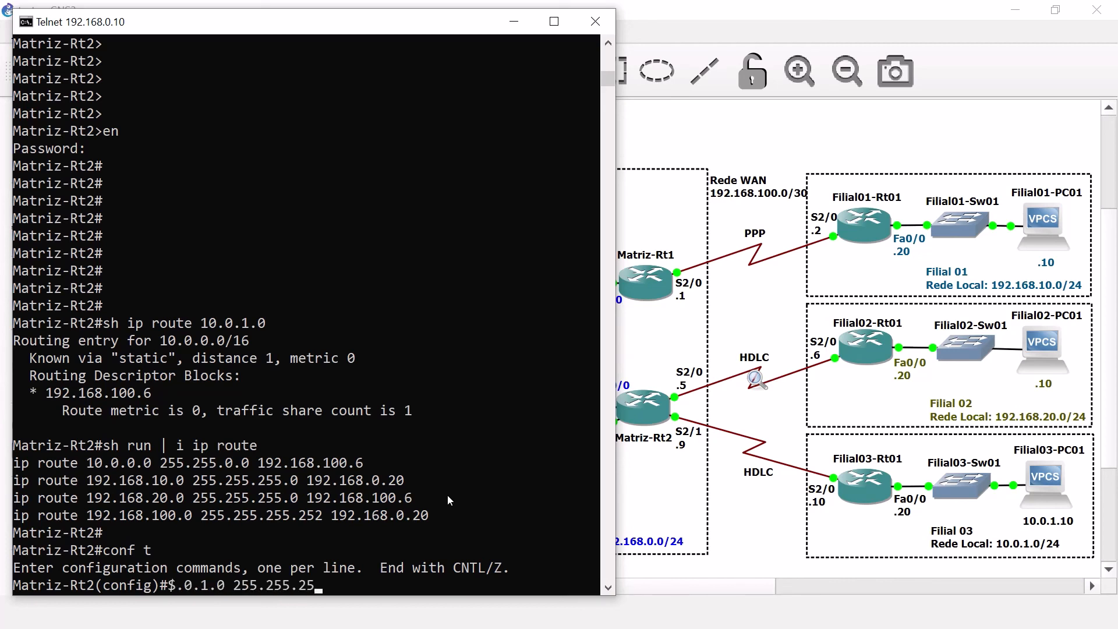
pyautogui.write('0 192.168.')
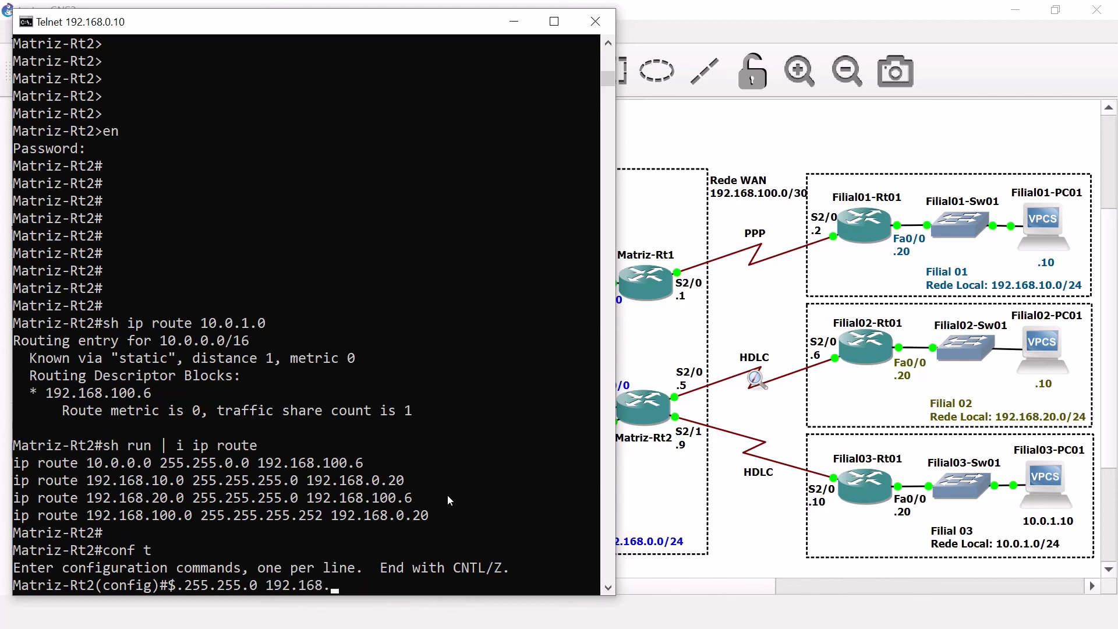
pyautogui.write('100.10')
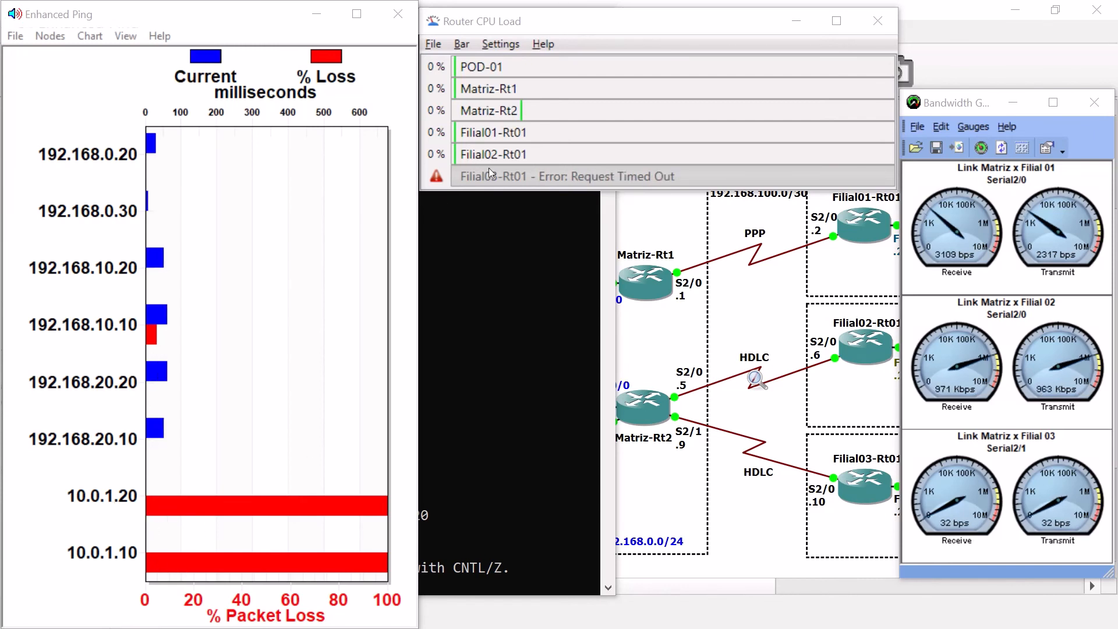
pyautogui.moveTo(568, 175)
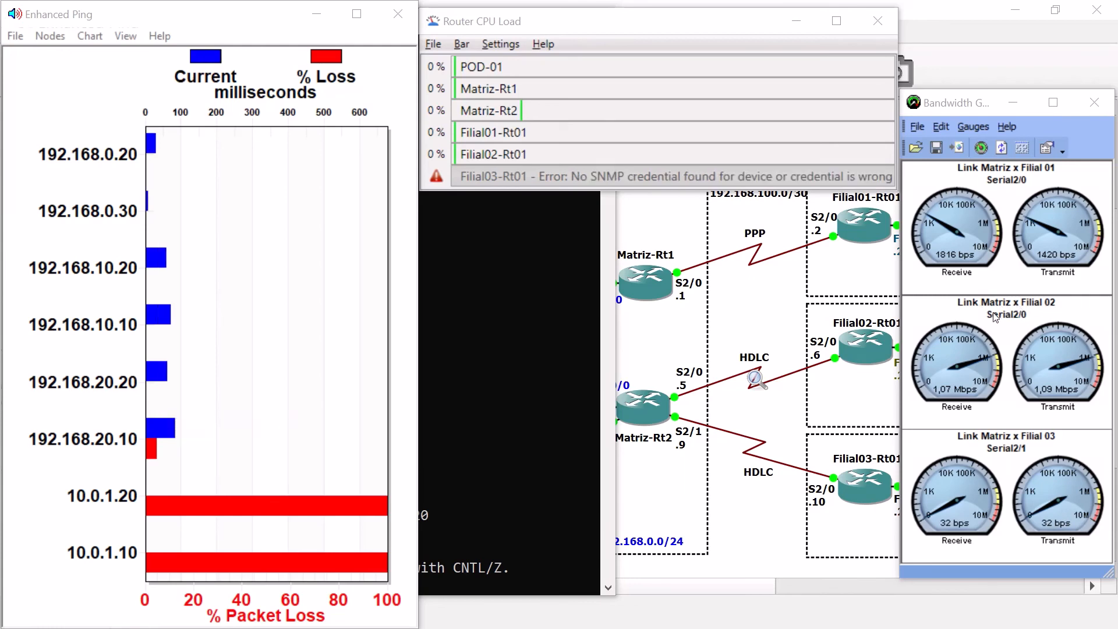
pyautogui.hotkey('alt', 'Tab')
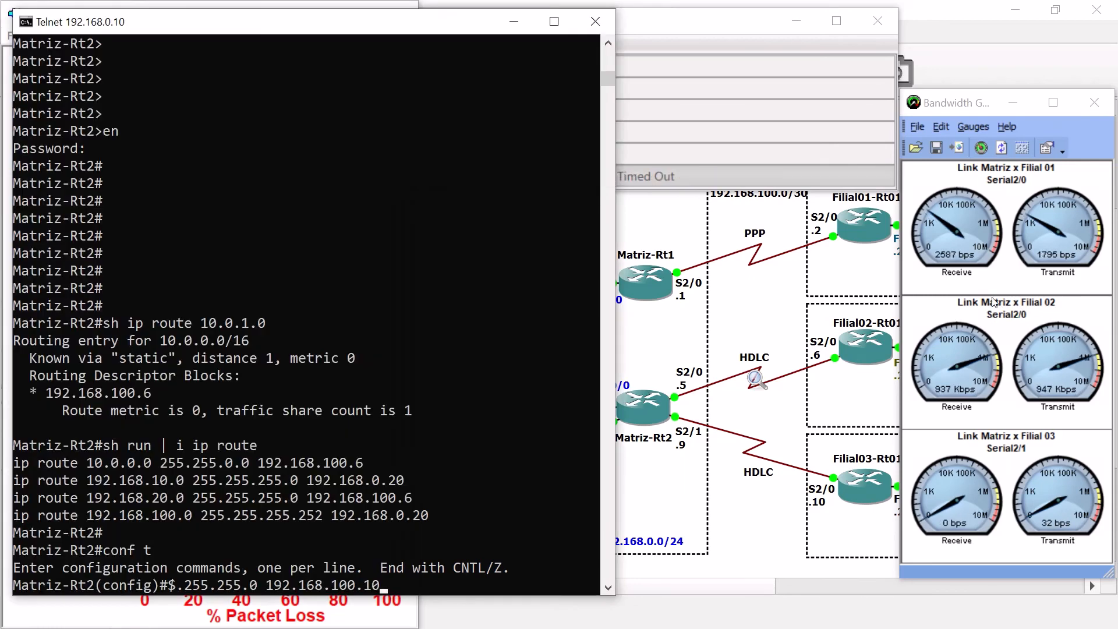
pyautogui.press('Return')
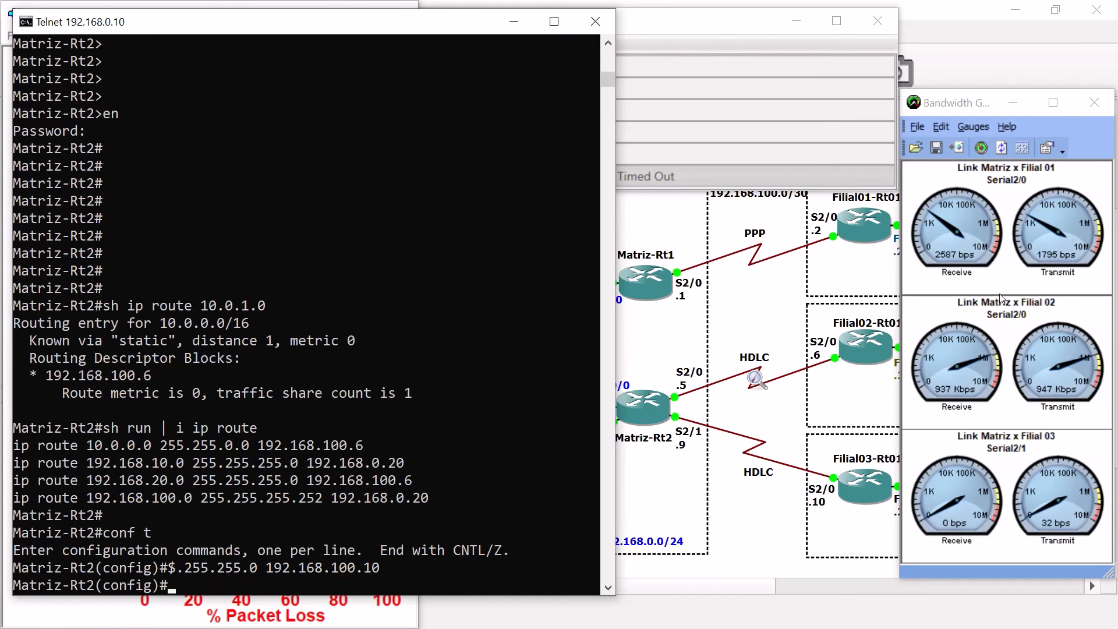
# - Minimize the Telnet window and check Filial 03's packet loss, router CPU load and link traffic in the monitoring windows
pyautogui.click(520, 23)
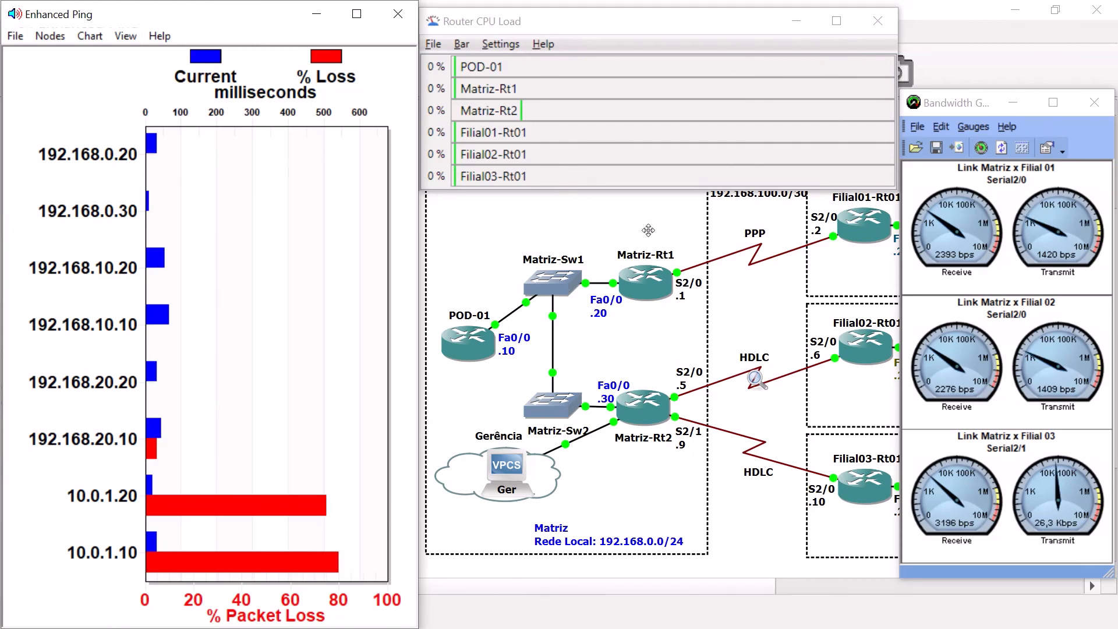
pyautogui.moveTo(524, 178)
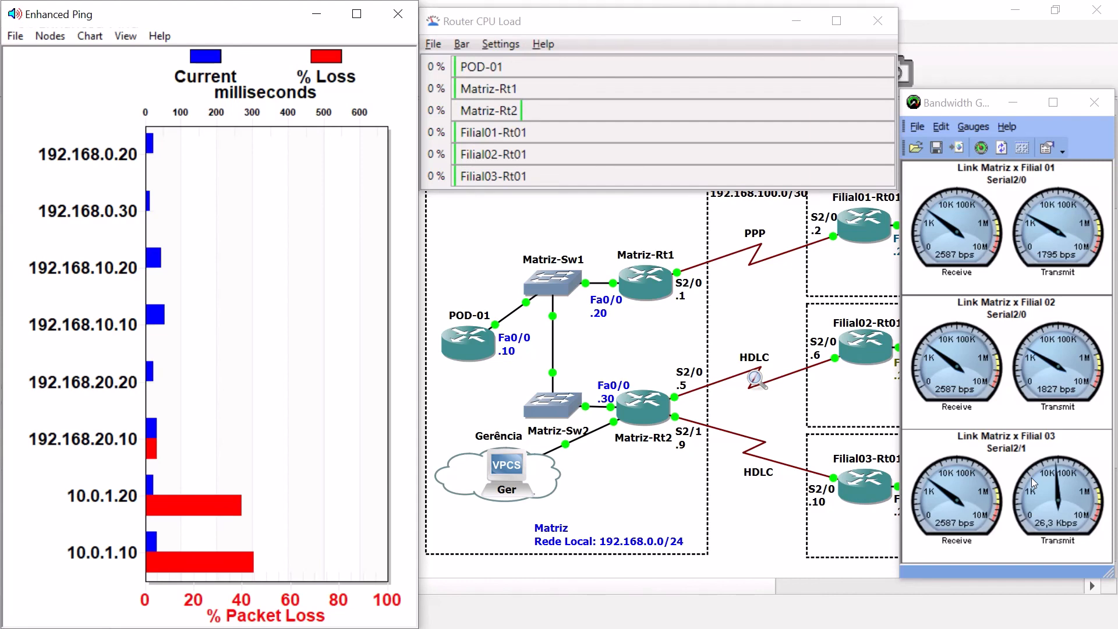
pyautogui.click(1034, 441)
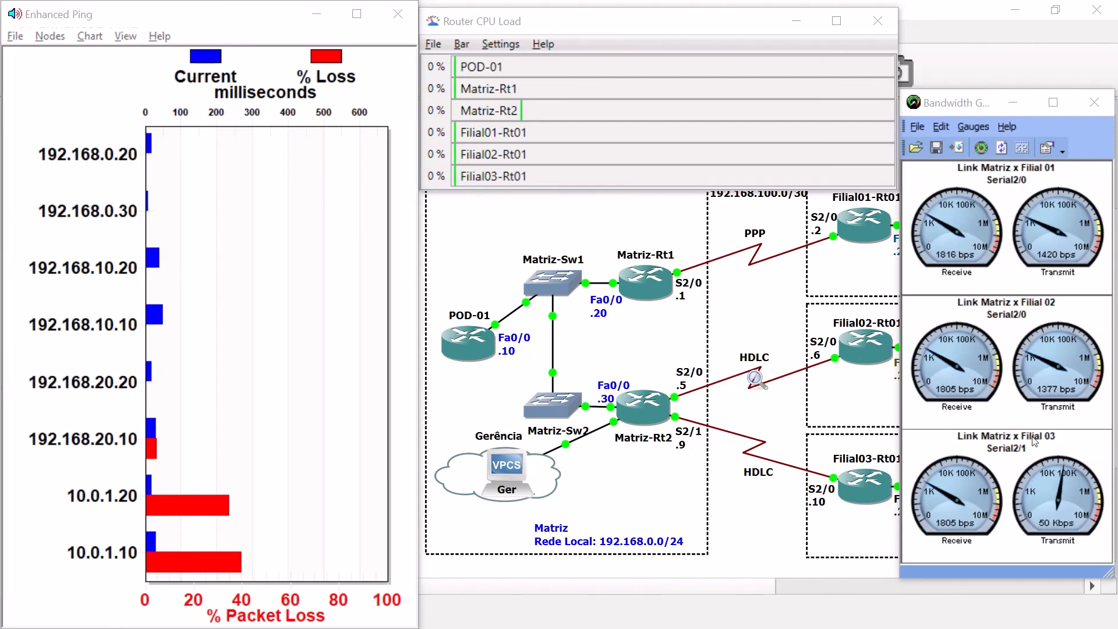
# - Return to the Telnet session, leave configuration mode with "end" and save Matriz-Rt2's configuration with "wr"
pyautogui.hotkey('alt', 'Tab')
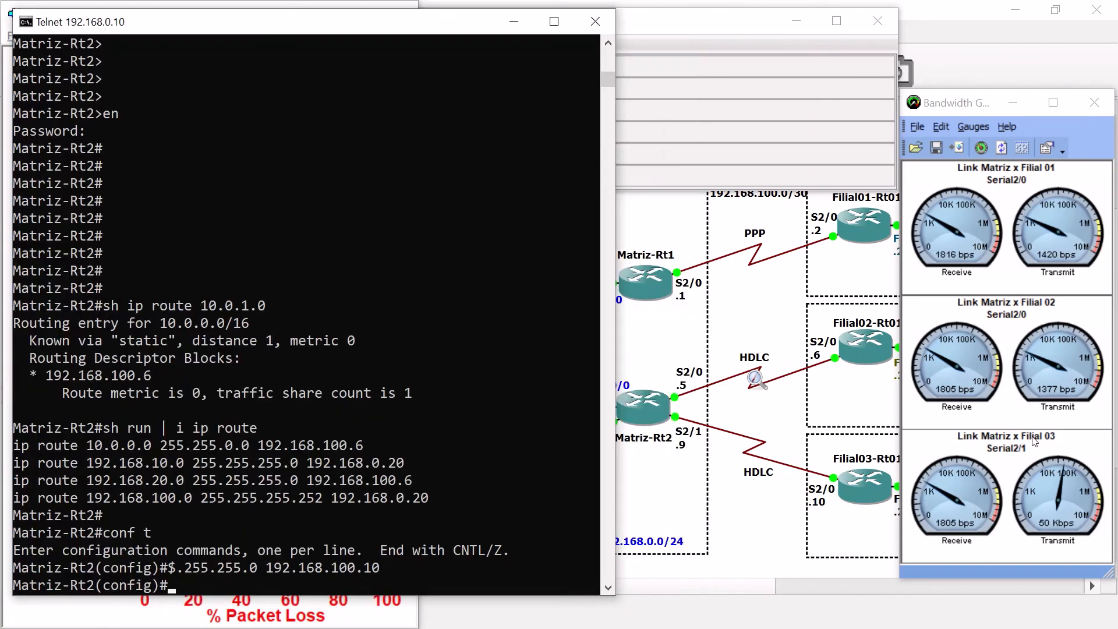
pyautogui.write('end')
pyautogui.press('Return')
pyautogui.write('wr')
pyautogui.press('Return')
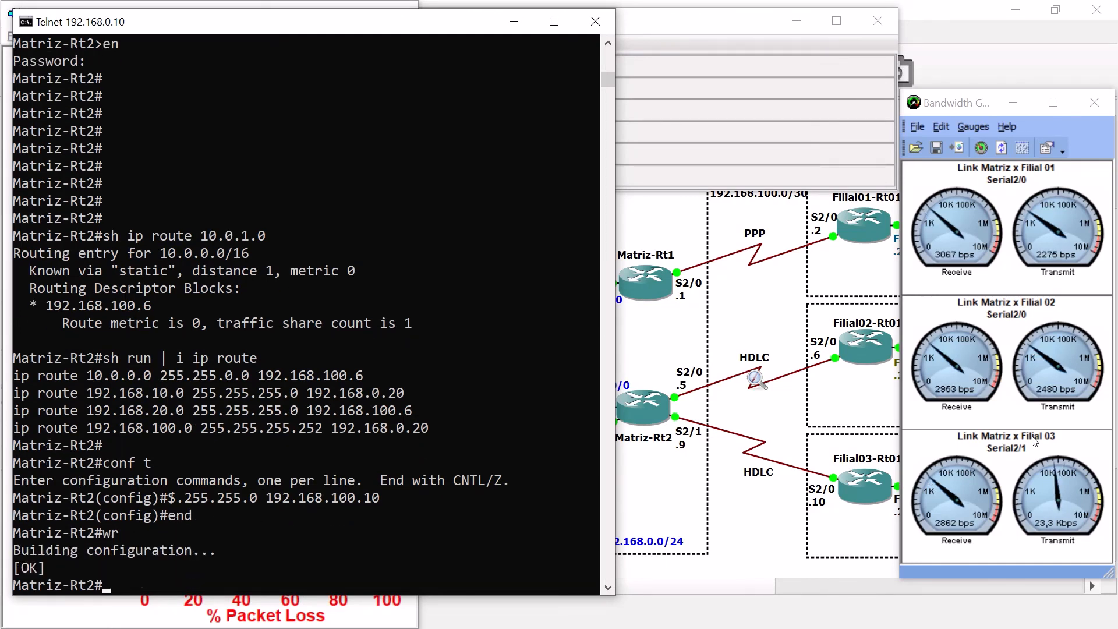
# - Exit the Matriz-Rt2 session back to POD-01 and add blank prompt lines
pyautogui.press('Return')
pyautogui.press('Return')
pyautogui.press('Return')
pyautogui.press('Return')
pyautogui.write('exit')
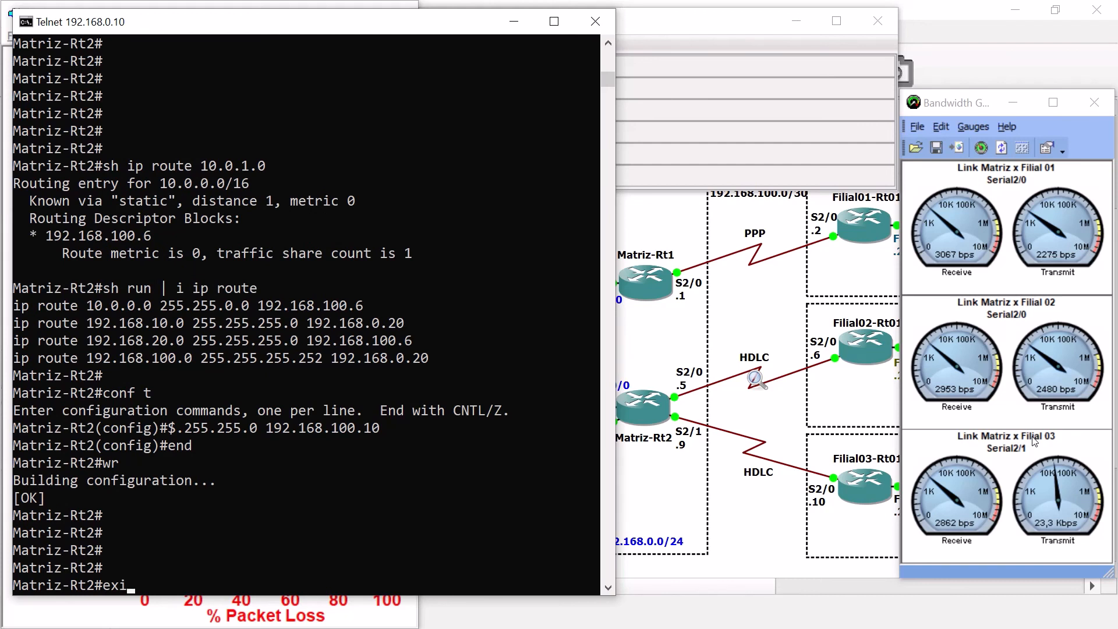
pyautogui.press('Return')
pyautogui.press('Return')
pyautogui.press('Return')
pyautogui.press('Return')
pyautogui.press('Return')
pyautogui.press('Return')
pyautogui.press('Return')
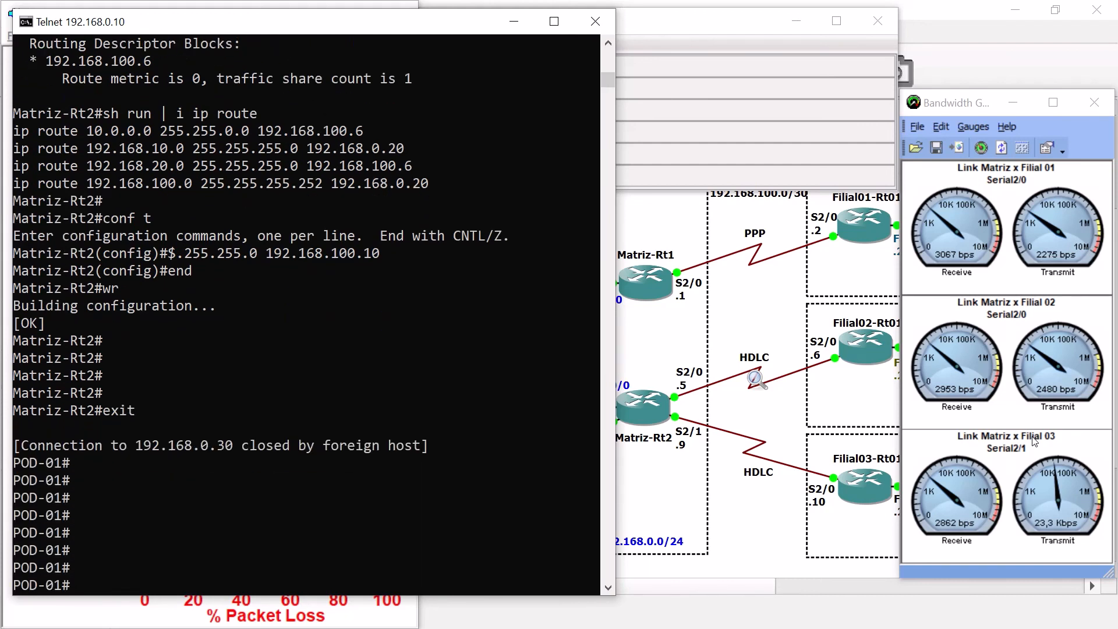
# - Ping 10.0.1.10 from POD-01 and add blank prompt lines
pyautogui.write('ping 10.0')
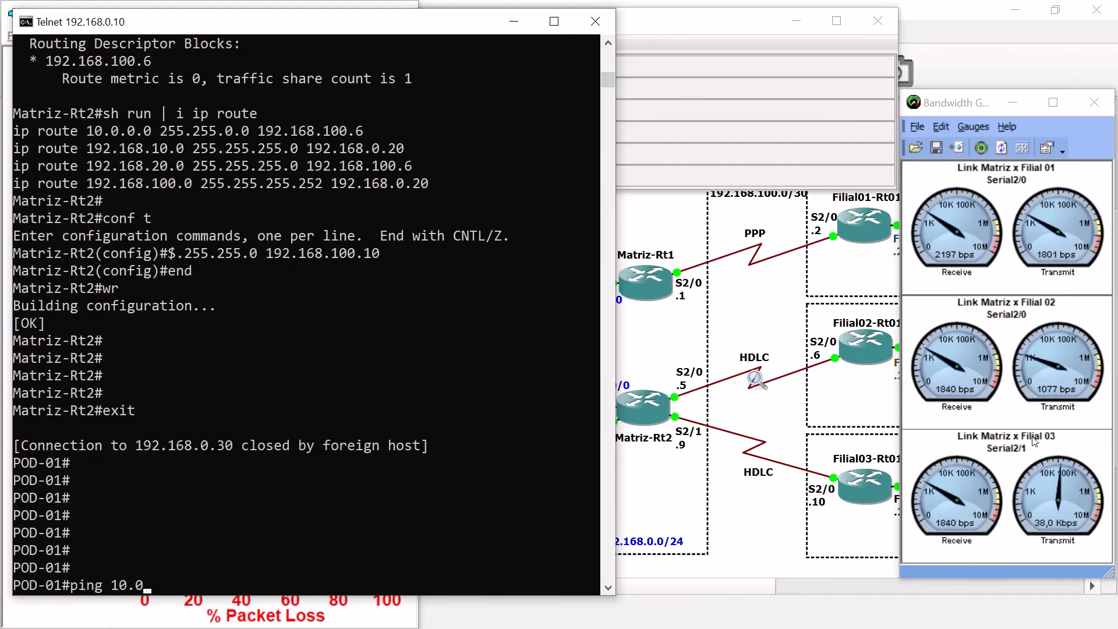
pyautogui.write('.1.10')
pyautogui.press('Return')
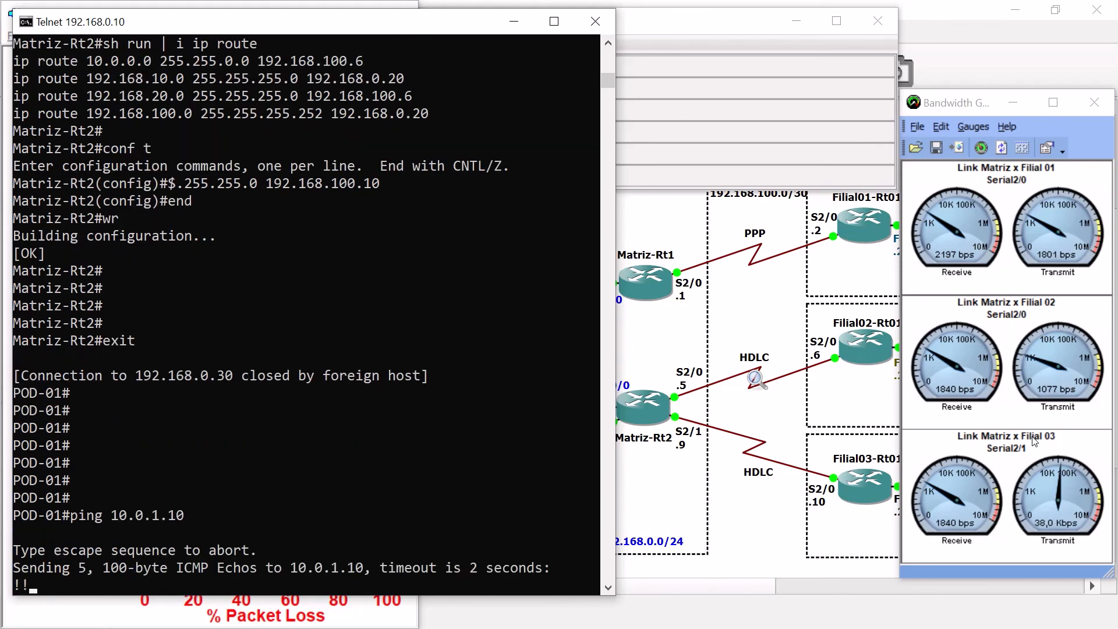
pyautogui.press('Return')
pyautogui.press('Return')
pyautogui.press('Return')
pyautogui.press('Return')
pyautogui.press('Return')
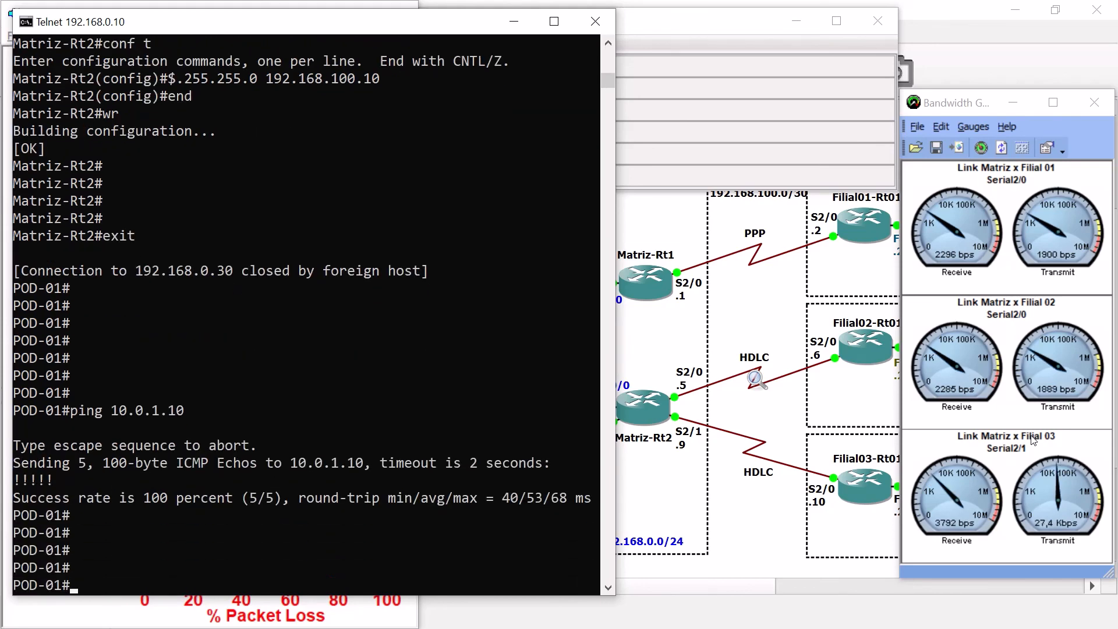
# - Ping 10.0.1.20 from POD-01, then minimize the Telnet window to check the packet loss chart
pyautogui.press('Up')
pyautogui.press('BackSpace')
pyautogui.press('BackSpace')
pyautogui.write('20')
pyautogui.press('Return')
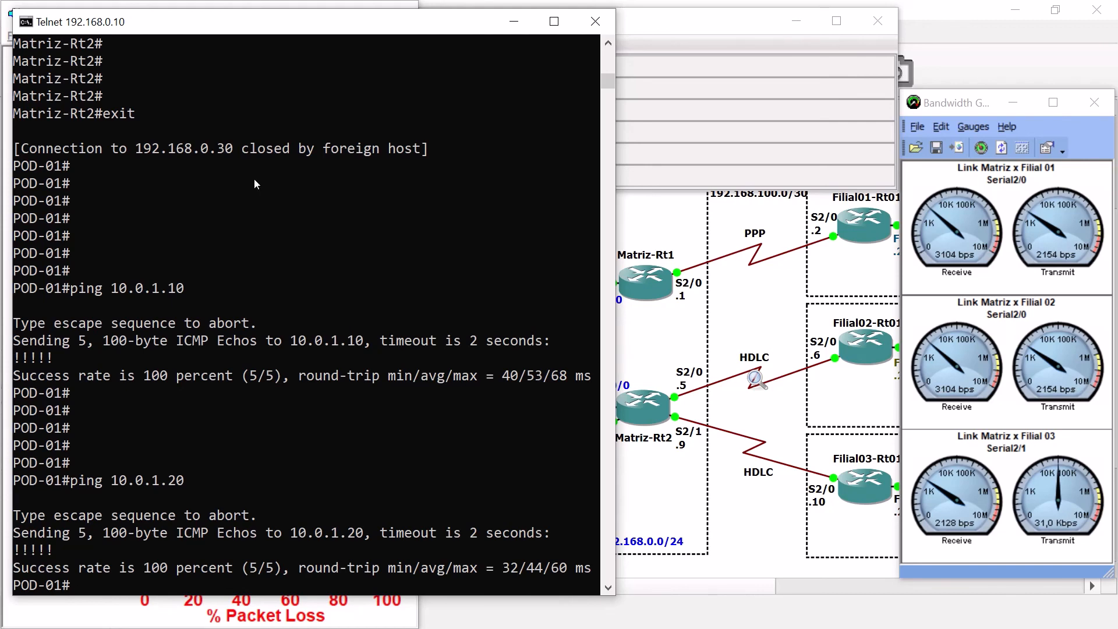
pyautogui.click(514, 22)
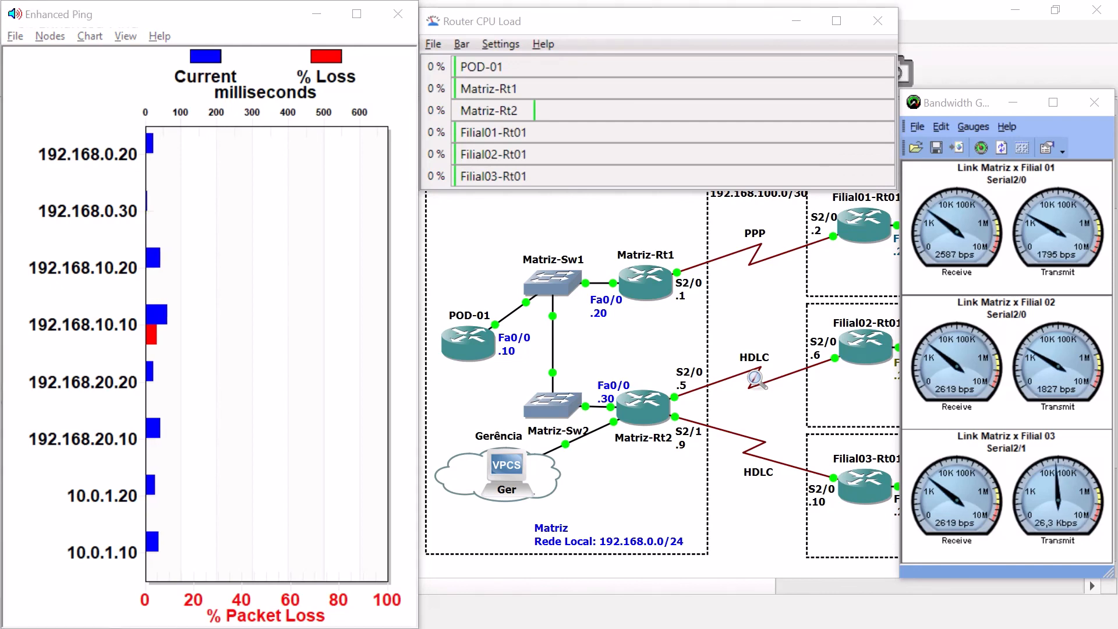
# - Return to the Telnet window, telnet from POD-01 to 192.168.0.30 with the access password, and enter privileged mode with "en" and its password
pyautogui.hotkey('alt', 'Tab')
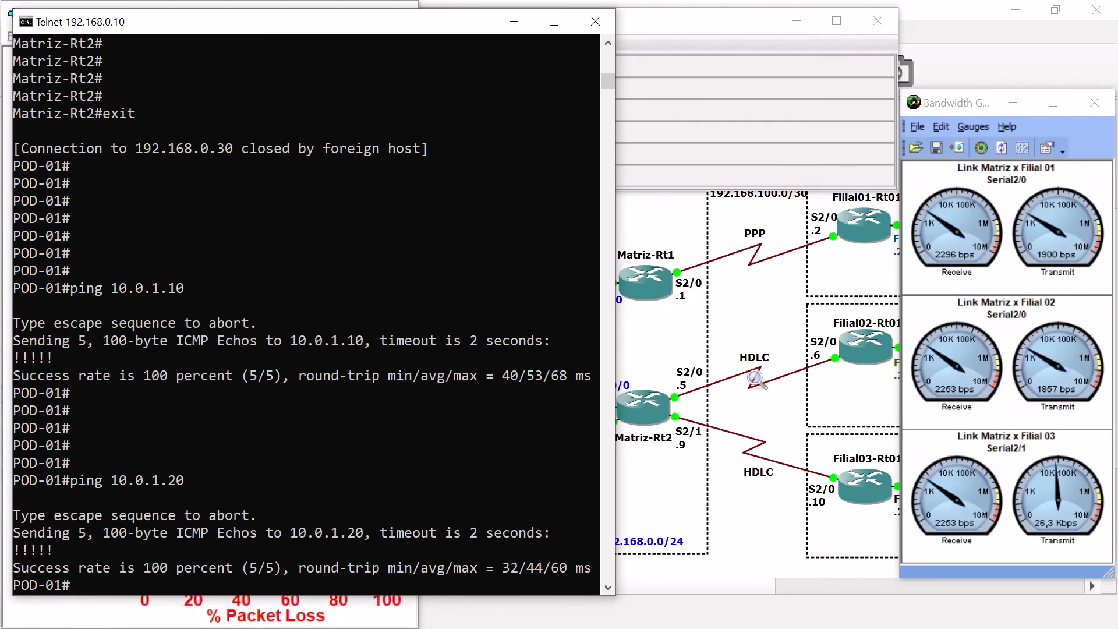
pyautogui.press('Up')
pyautogui.press('Up')
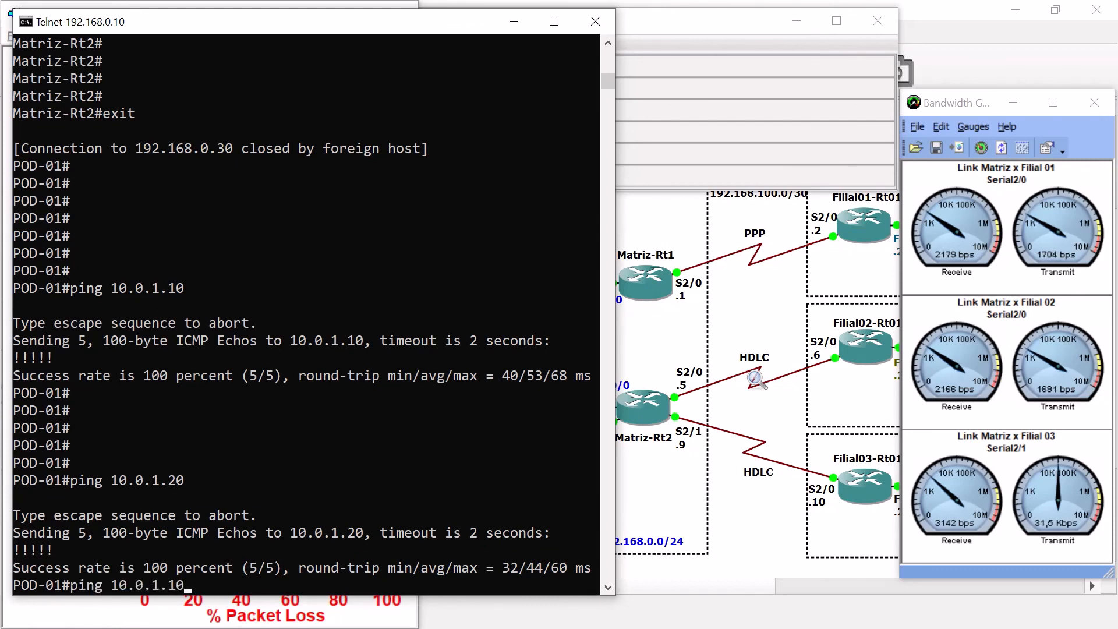
pyautogui.press('Up')
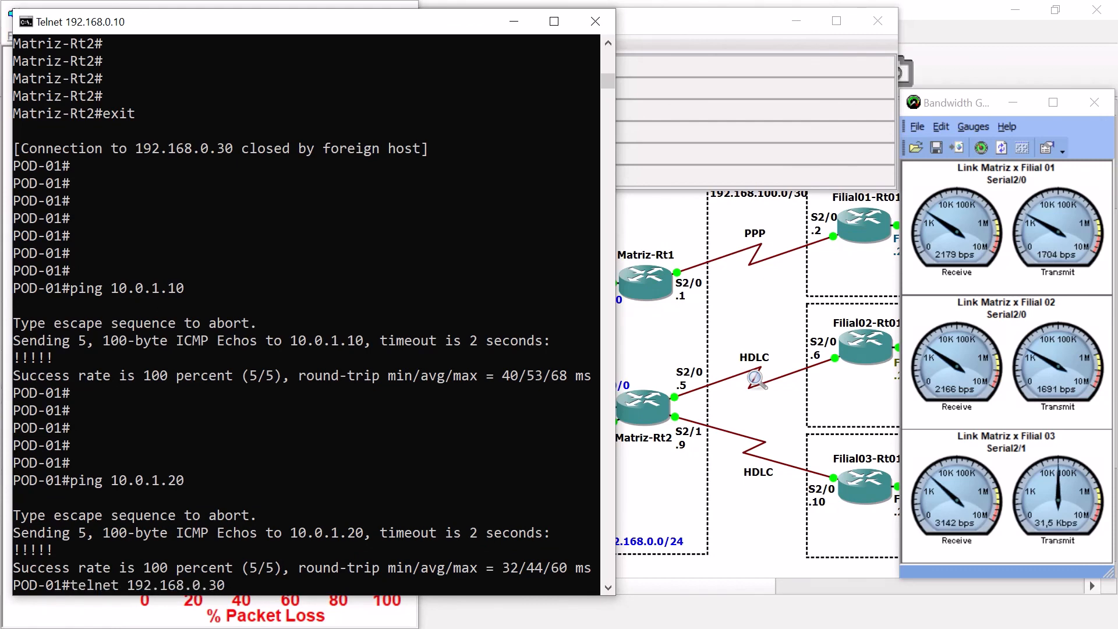
pyautogui.press('Return')
pyautogui.press('Return')
pyautogui.write('en')
pyautogui.press('Return')
pyautogui.press('Return')
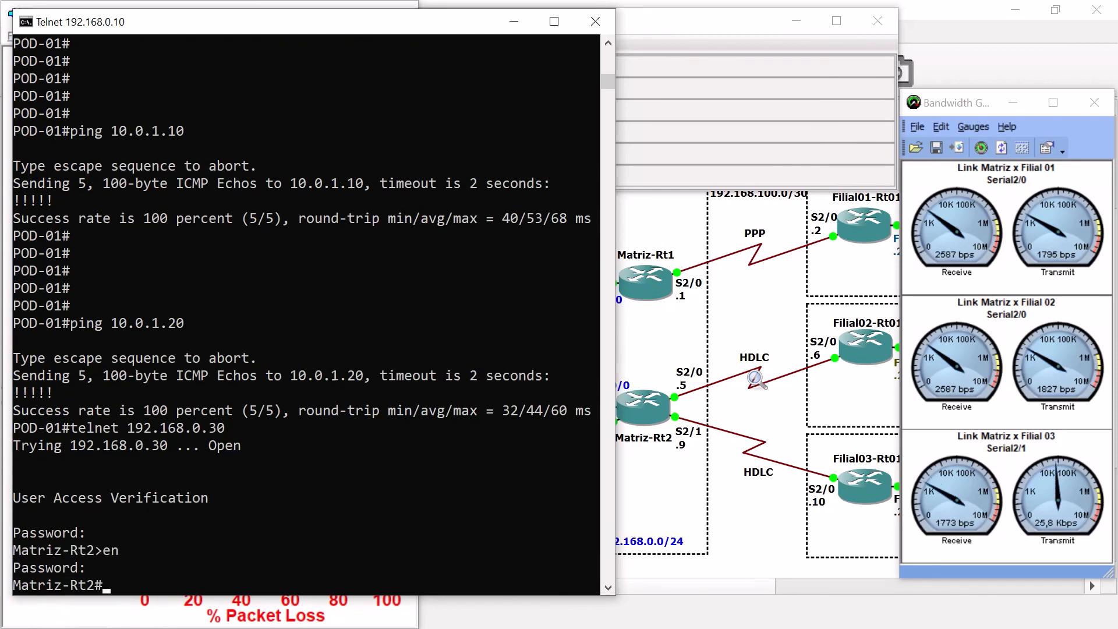
# - Add blank prompt lines on Matriz-Rt2 and display the full status of its Serial2/0 interface with "sh int s2/0"
pyautogui.press('Return')
pyautogui.press('Return')
pyautogui.press('Return')
pyautogui.press('Return')
pyautogui.press('Return')
pyautogui.write('sh ')
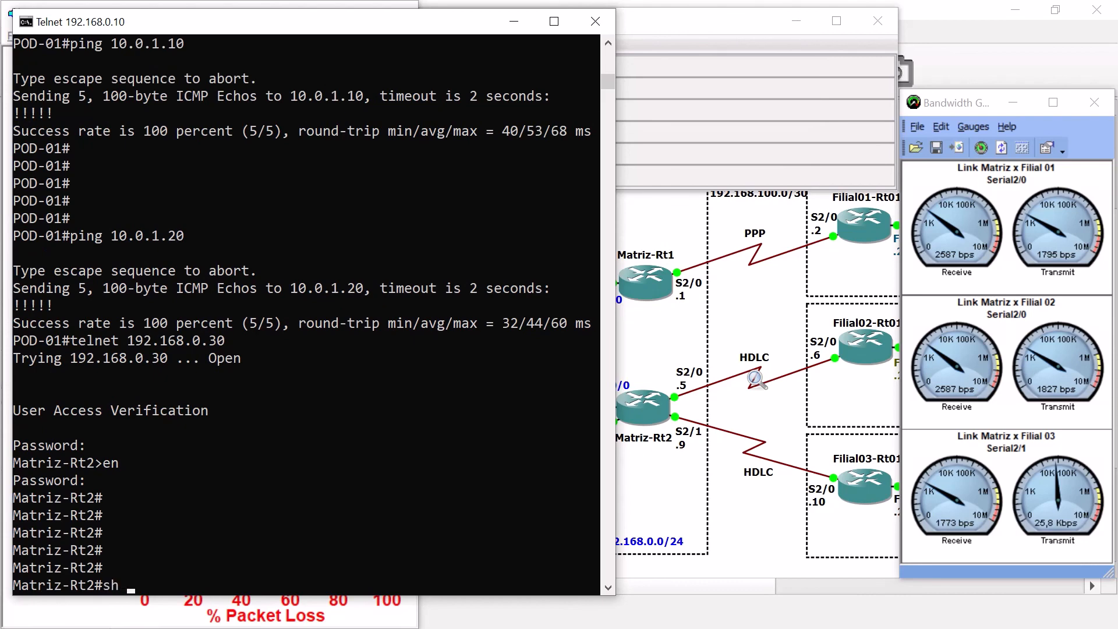
pyautogui.write('int s2/0')
pyautogui.press('Return')
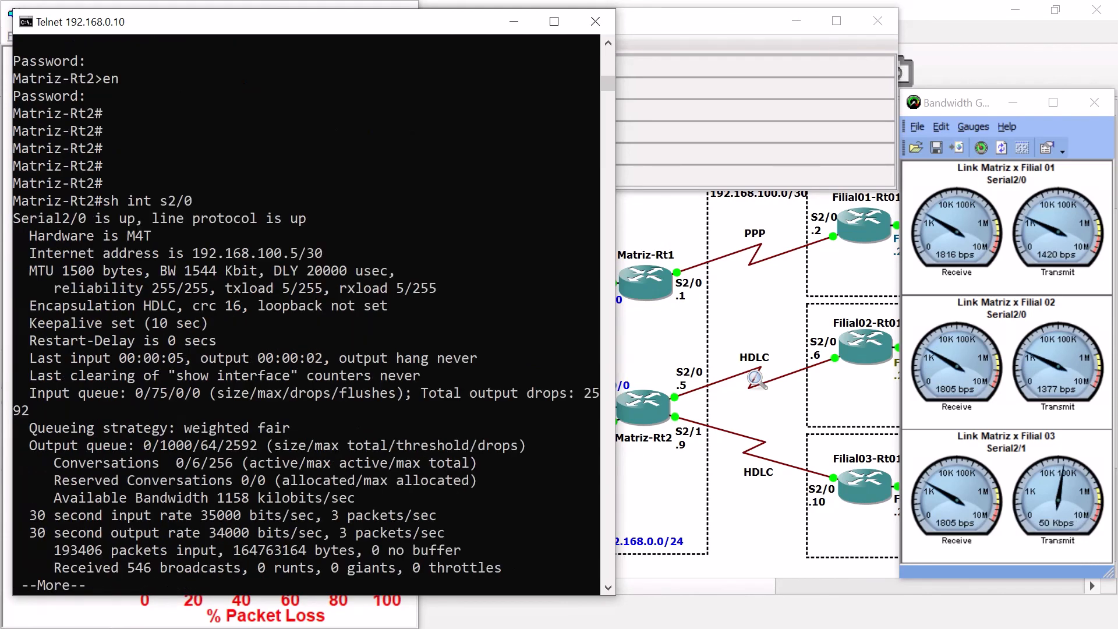
pyautogui.press('space')
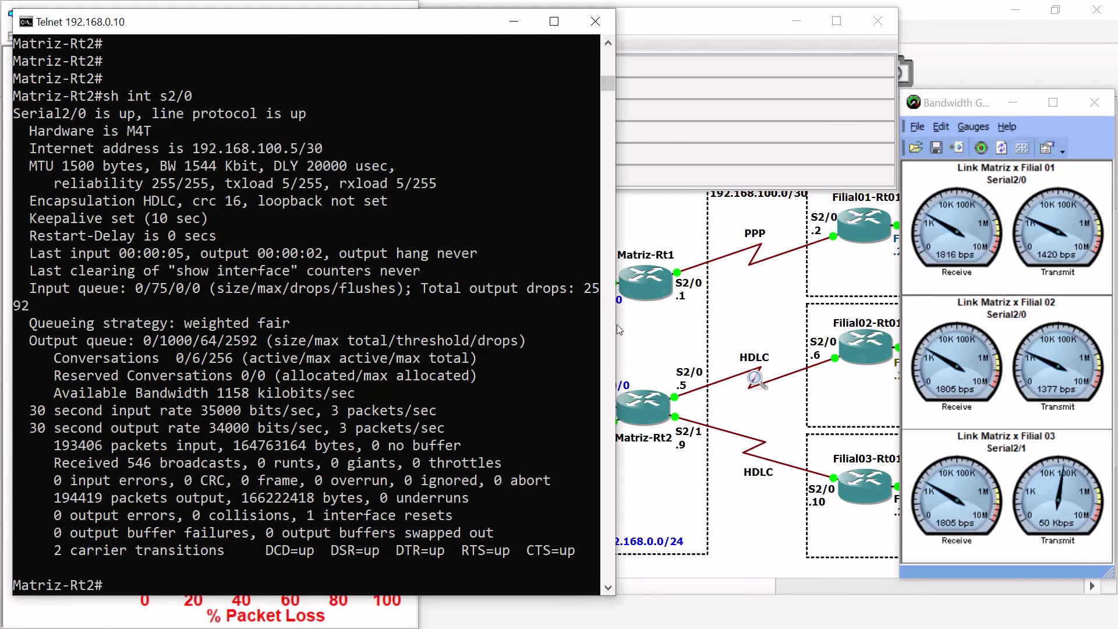
# - Widen the Telnet window so the total output drops line fits on one row, and add three blank prompt lines
pyautogui.click(541, 324)
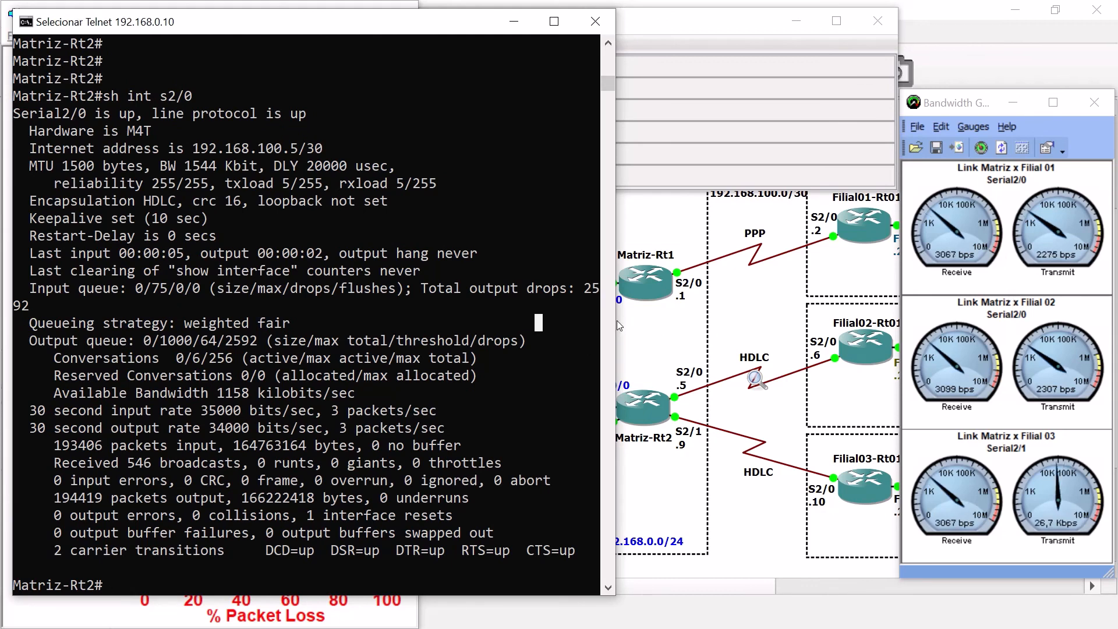
pyautogui.moveTo(617, 320); pyautogui.dragTo(742, 319)
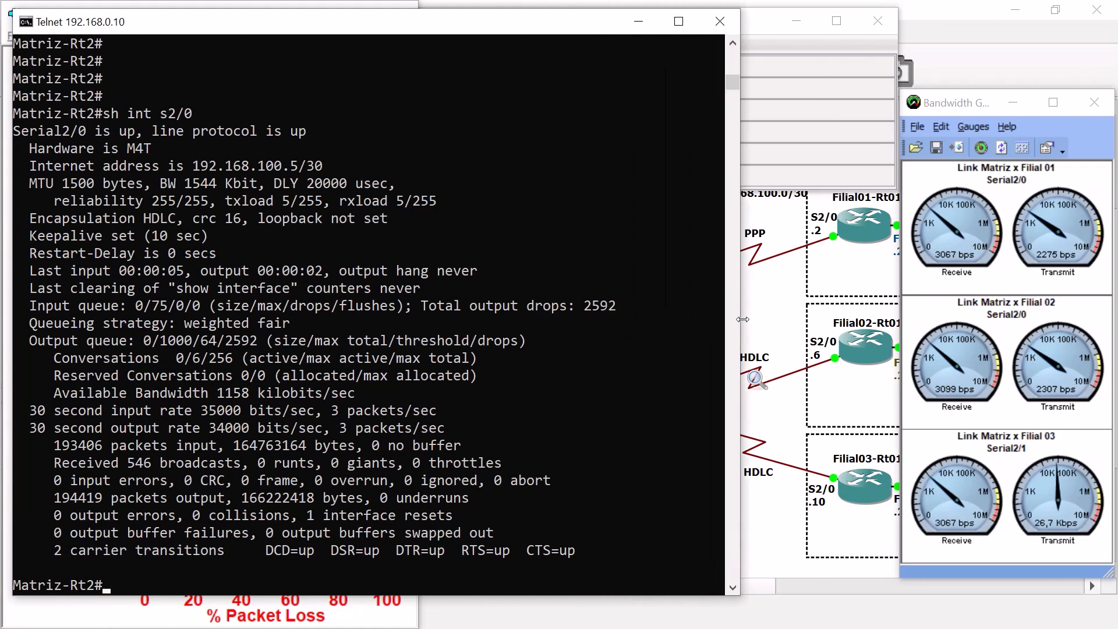
pyautogui.press('Return')
pyautogui.press('Return')
pyautogui.press('Return')
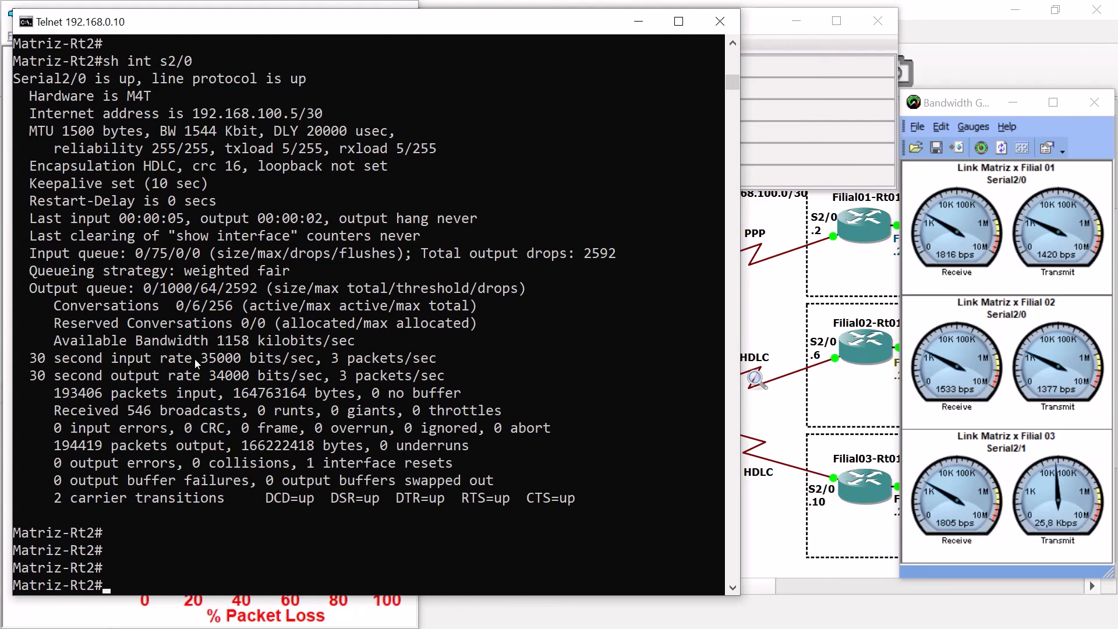
# - Highlight the 30-second output rate and the total output drops in the Serial2/0 output, then clear the selection
pyautogui.moveTo(200, 359); pyautogui.dragTo(249, 378)
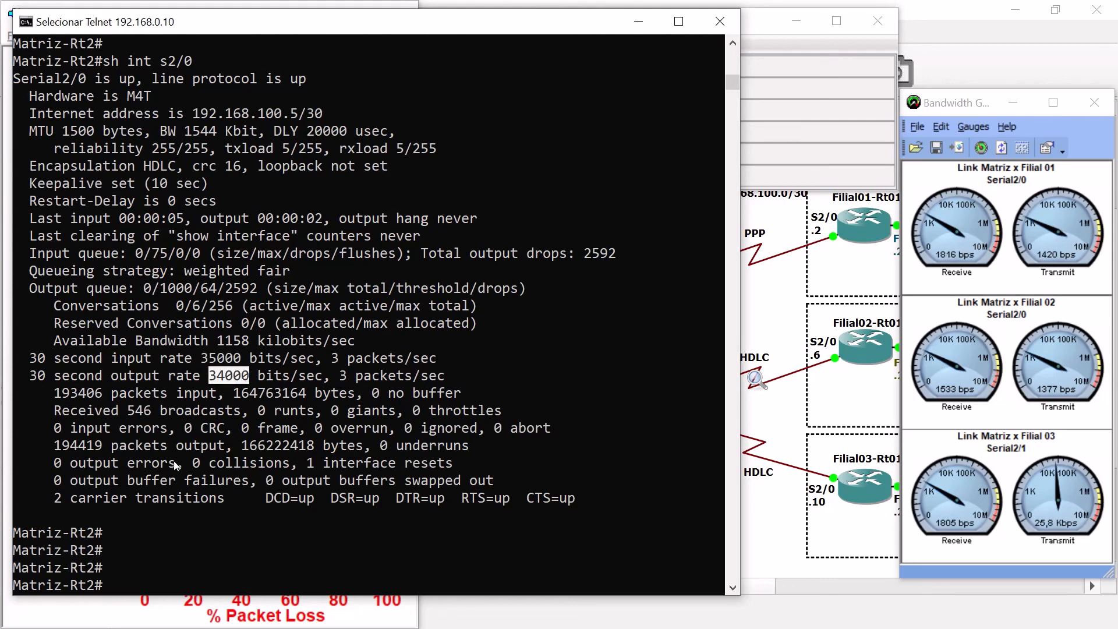
pyautogui.click(115, 532)
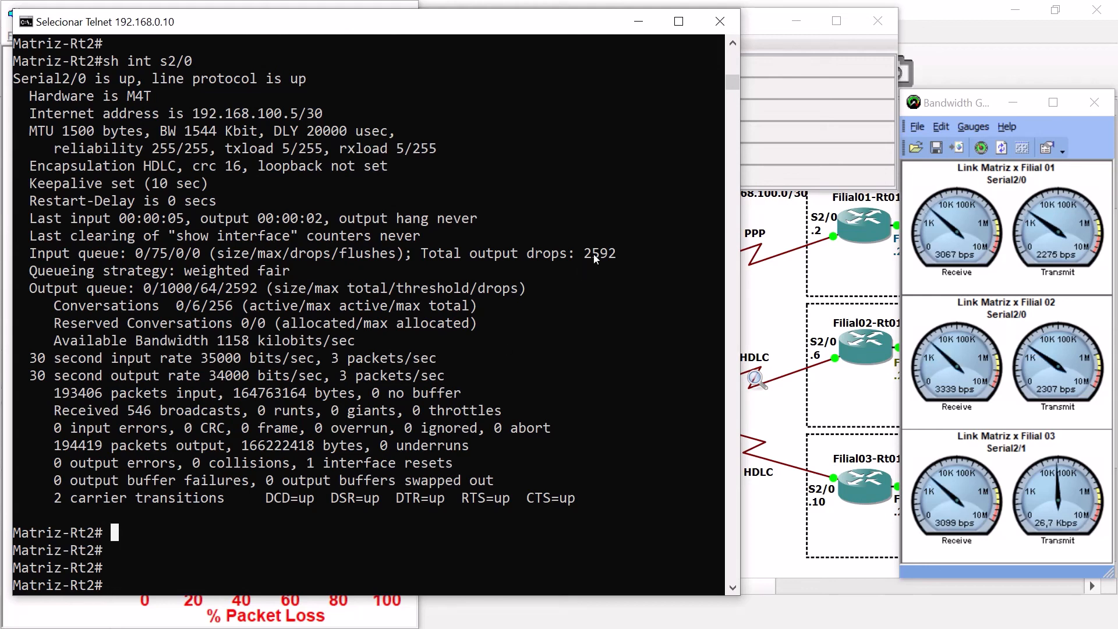
pyautogui.moveTo(584, 256); pyautogui.dragTo(616, 258)
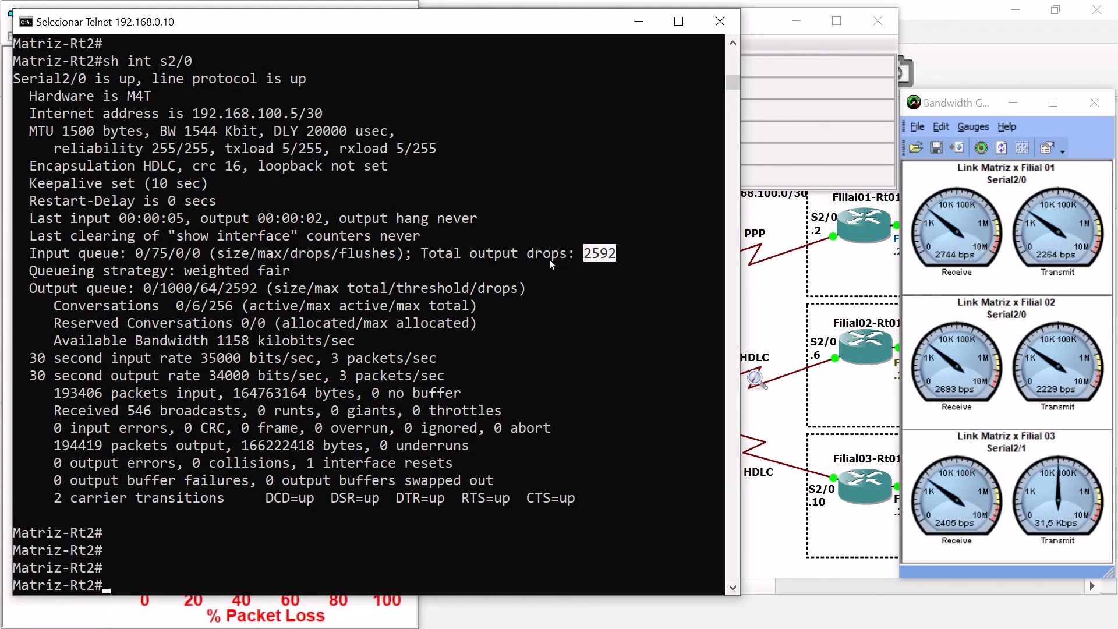
pyautogui.moveTo(423, 254); pyautogui.dragTo(614, 256)
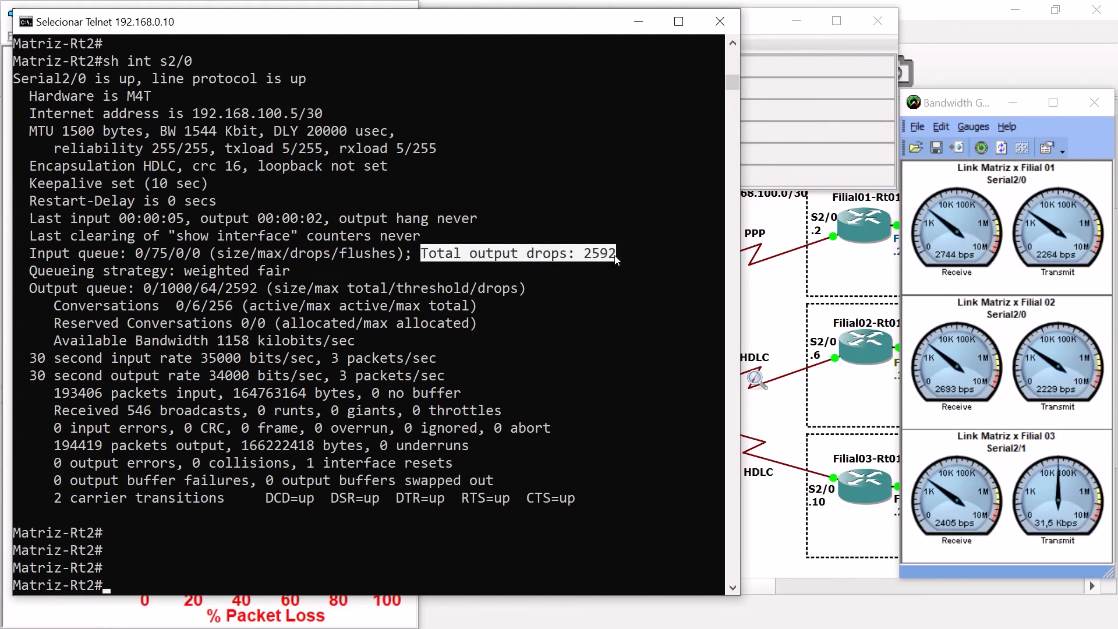
pyautogui.click(637, 265)
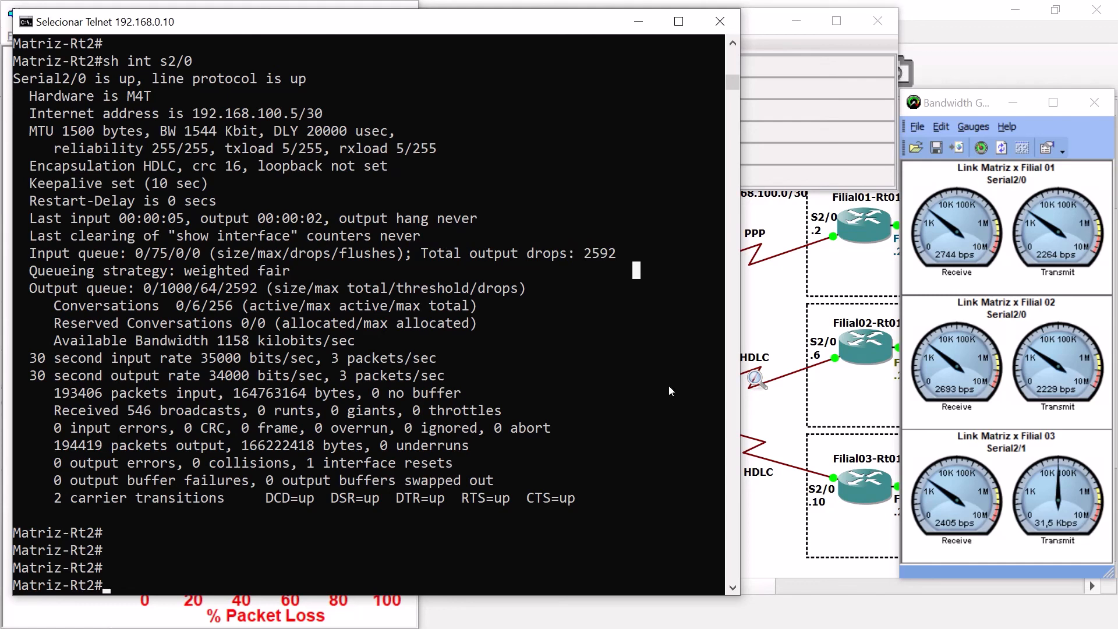
# - Rerun "sh int s2/0" three times to check whether total output drops keep increasing, and add two blank prompt lines
pyautogui.press('Up')
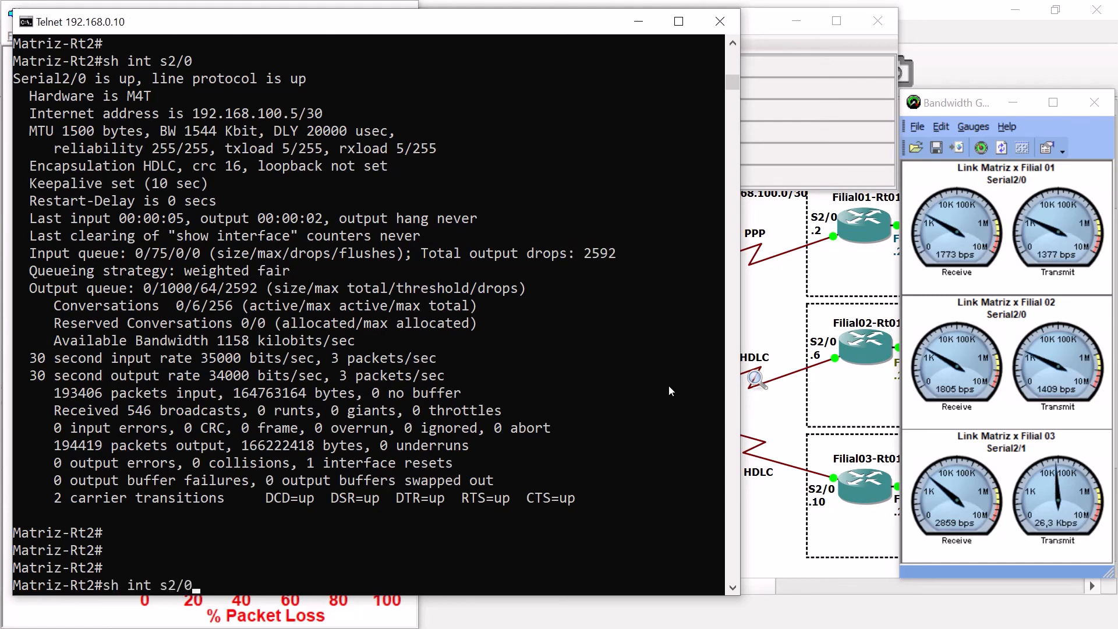
pyautogui.press('Return')
pyautogui.press('space')
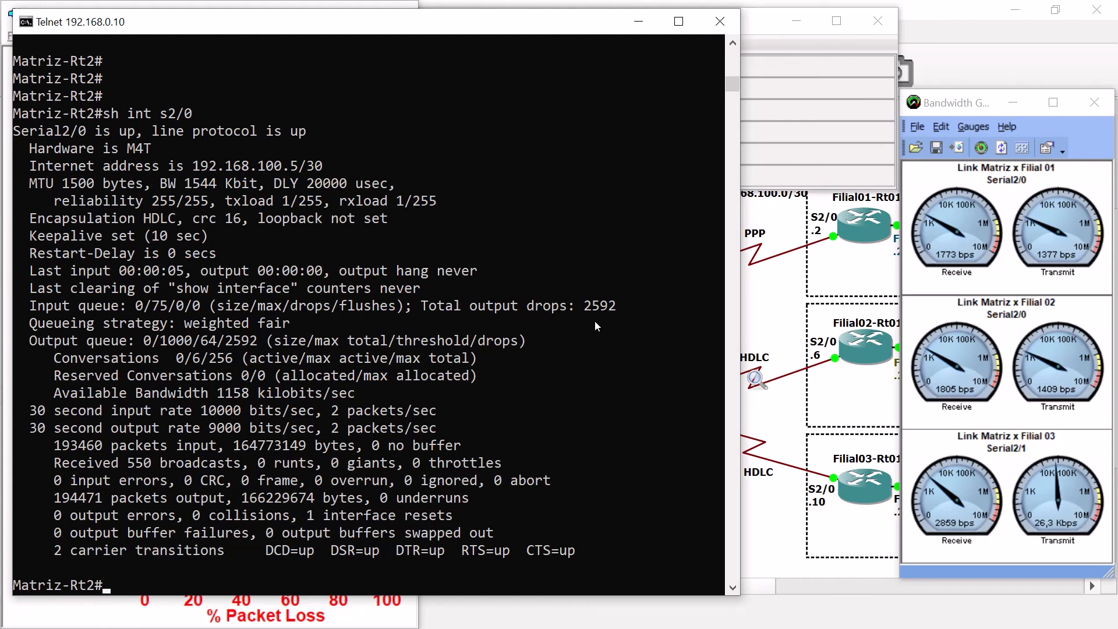
pyautogui.press('Up')
pyautogui.press('Return')
pyautogui.press('space')
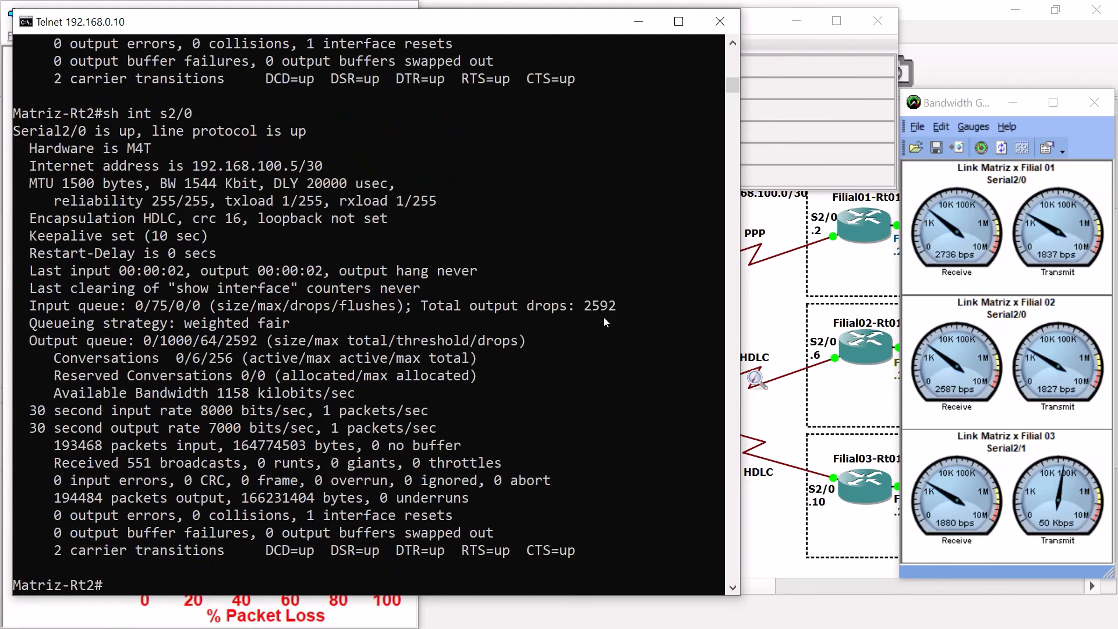
pyautogui.press('Up')
pyautogui.press('Return')
pyautogui.press('space')
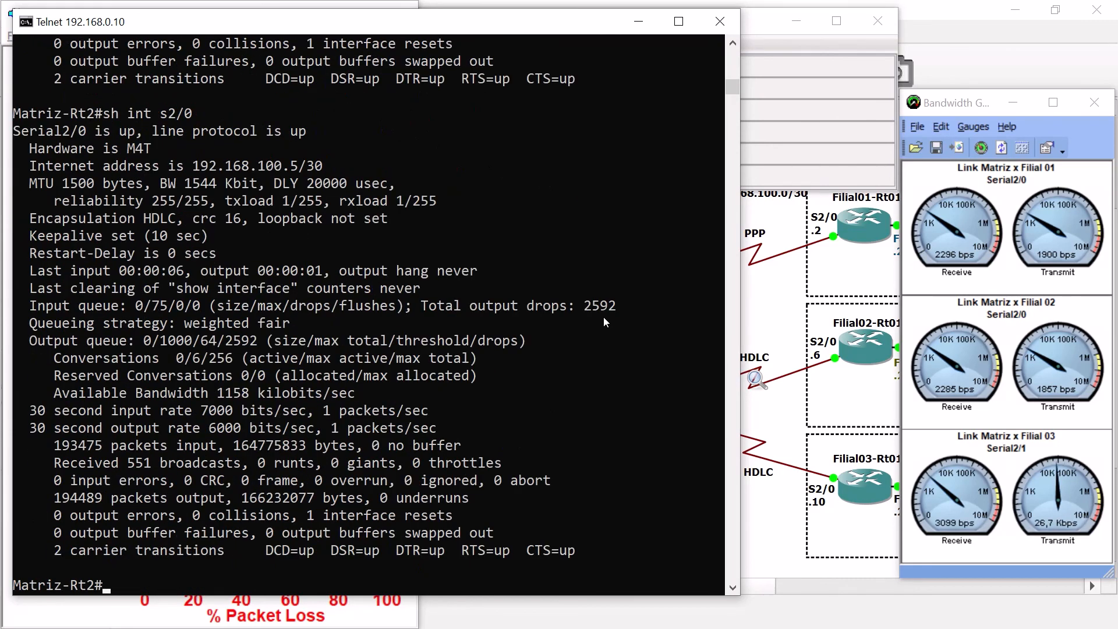
pyautogui.press('Return')
pyautogui.press('Return')
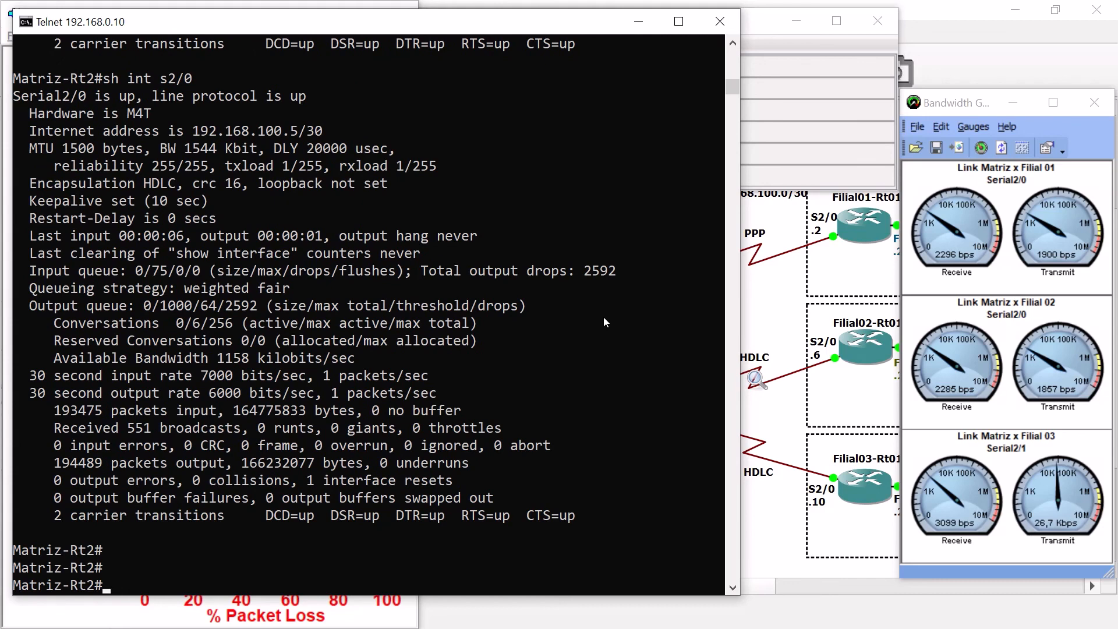